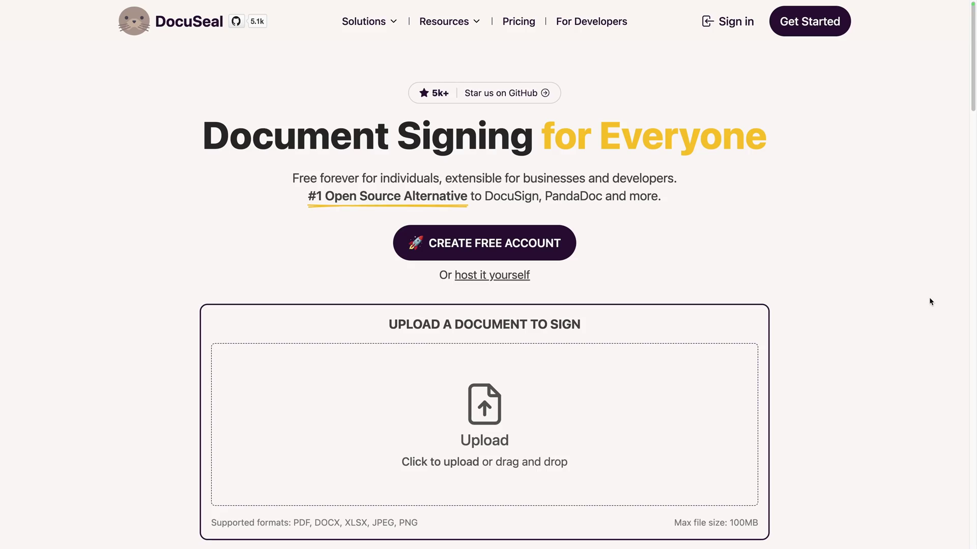
Upload Founders-Agreement-Template.pdf as a new DocuSeal template.
{"action": "scroll", "coordinate": [929, 302], "scroll_direction": "down", "scroll_amount": 6}
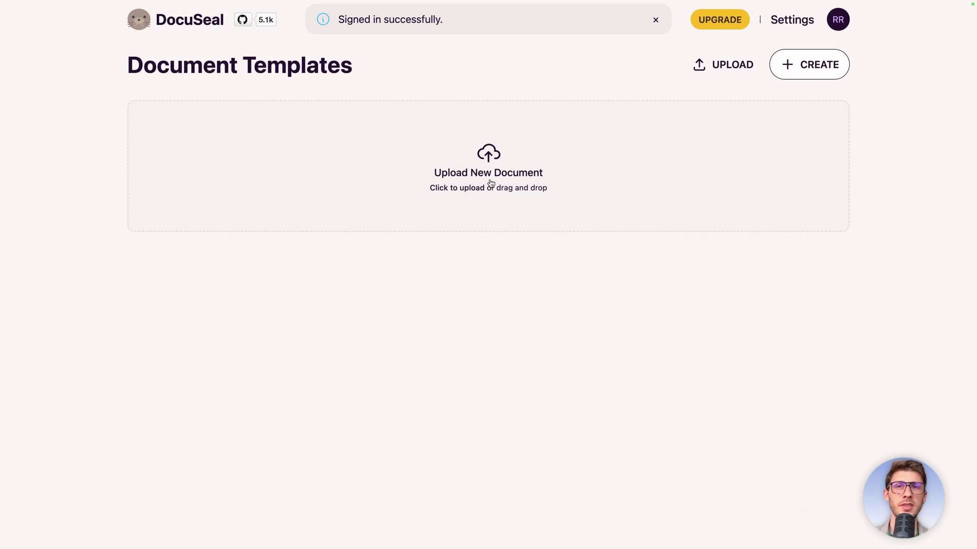
{"action": "left_click", "coordinate": [490, 178]}
{"action": "left_click", "coordinate": [419, 221]}
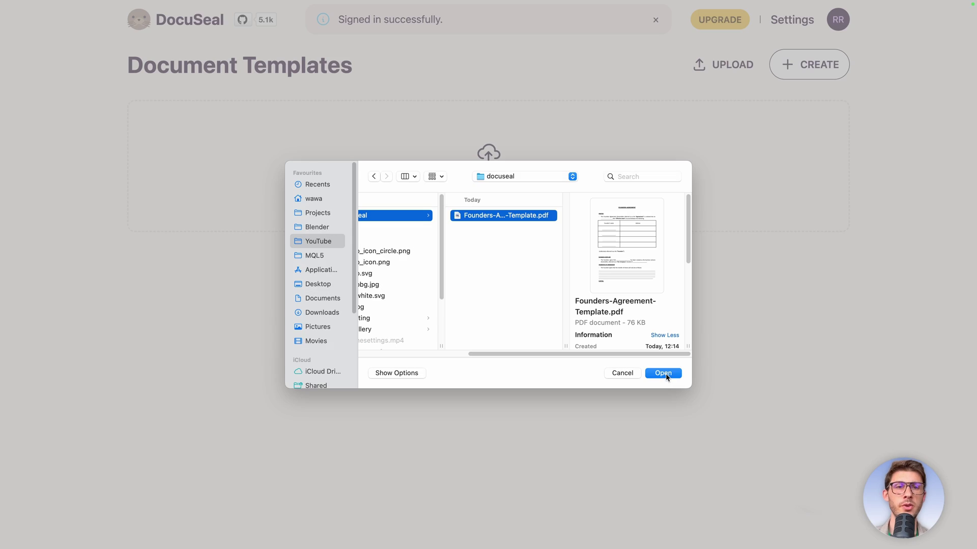
{"action": "left_click", "coordinate": [662, 368]}
Add a second signing party and clear the new text field's default name.
{"action": "left_click", "coordinate": [939, 61]}
{"action": "left_click", "coordinate": [839, 114]}
{"action": "left_click", "coordinate": [865, 54]}
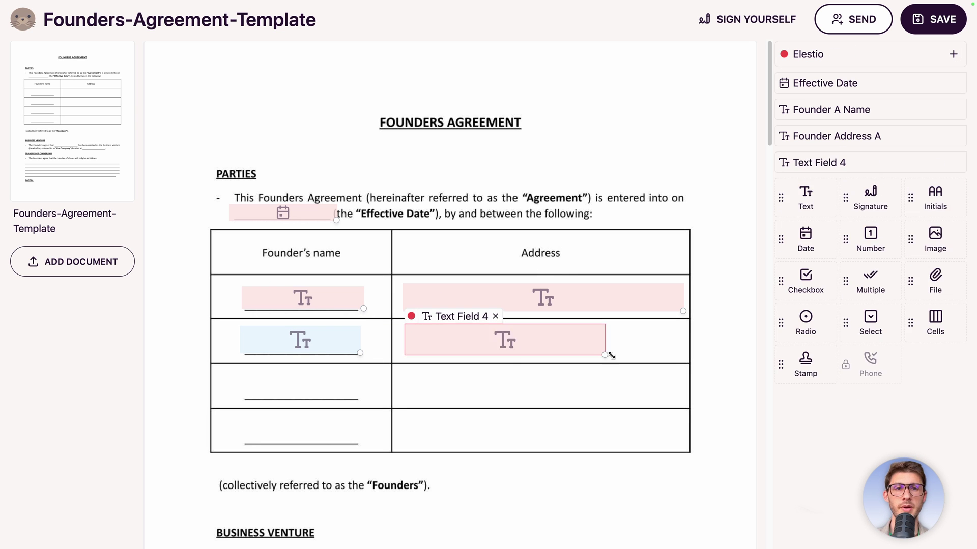
{"action": "left_click", "coordinate": [459, 314]}
{"action": "key", "text": "ctrl+a"}
{"action": "key", "text": "BackSpace"}
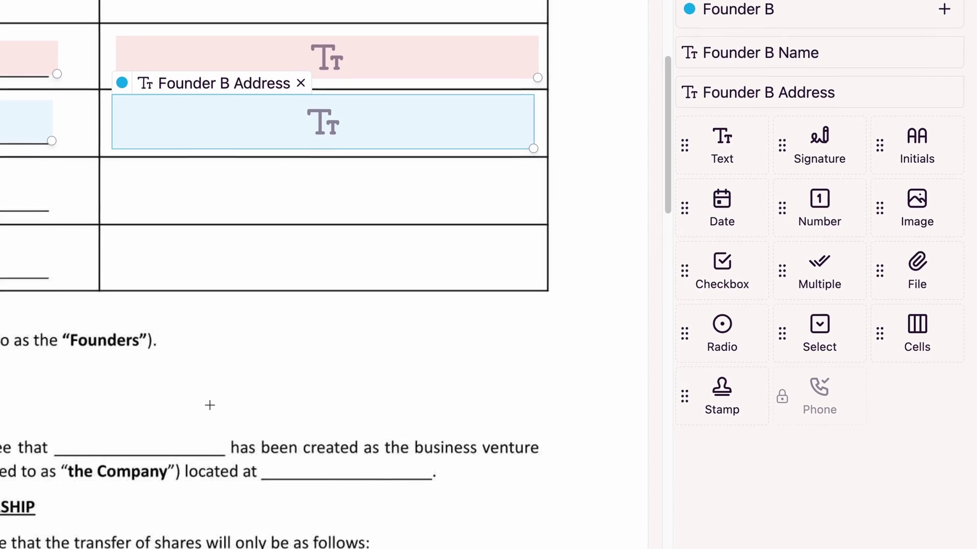
Drag a field onto the agreement and send the template to recipients.
{"action": "scroll", "coordinate": [229, 477], "scroll_direction": "down", "scroll_amount": 2}
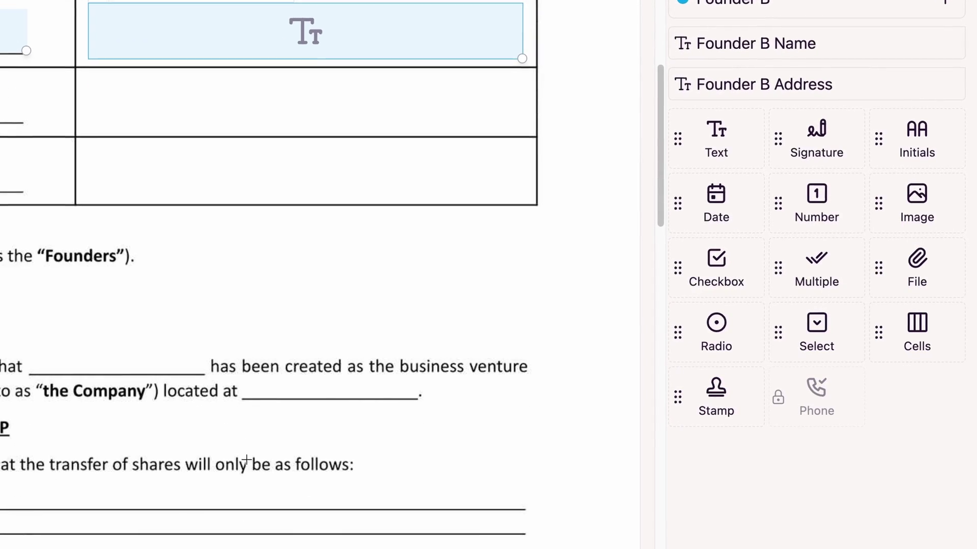
{"action": "left_click_drag", "start_coordinate": [684, 125], "coordinate": [31, 350]}
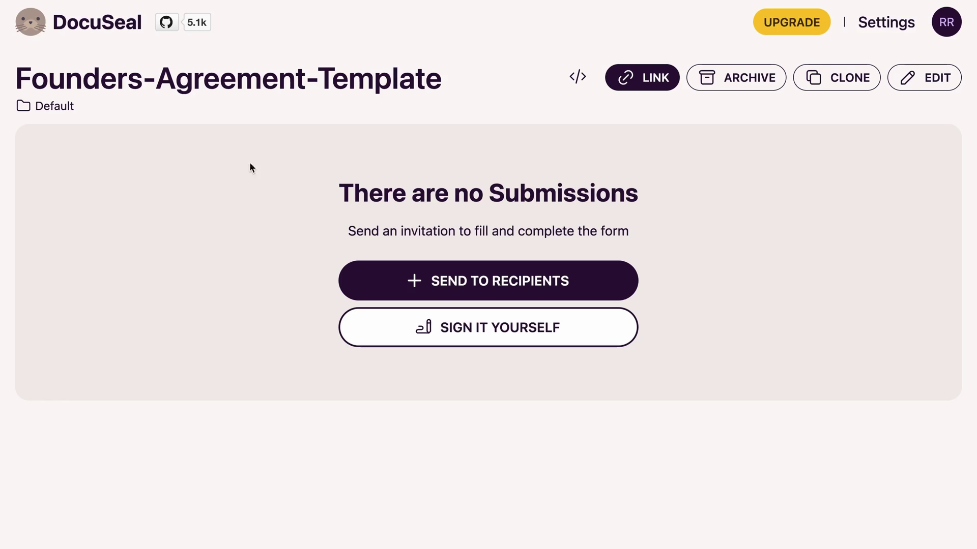
{"action": "left_click", "coordinate": [460, 282]}
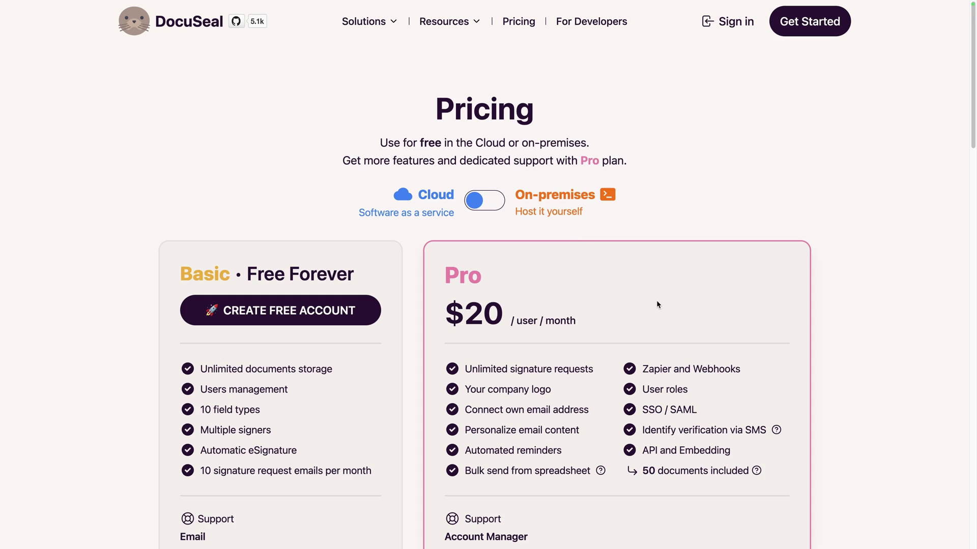
Switch the pricing to On-premises and scroll through the Docker self-hosting commands.
{"action": "left_click", "coordinate": [490, 204]}
{"action": "scroll", "coordinate": [676, 289], "scroll_direction": "down", "scroll_amount": 3}
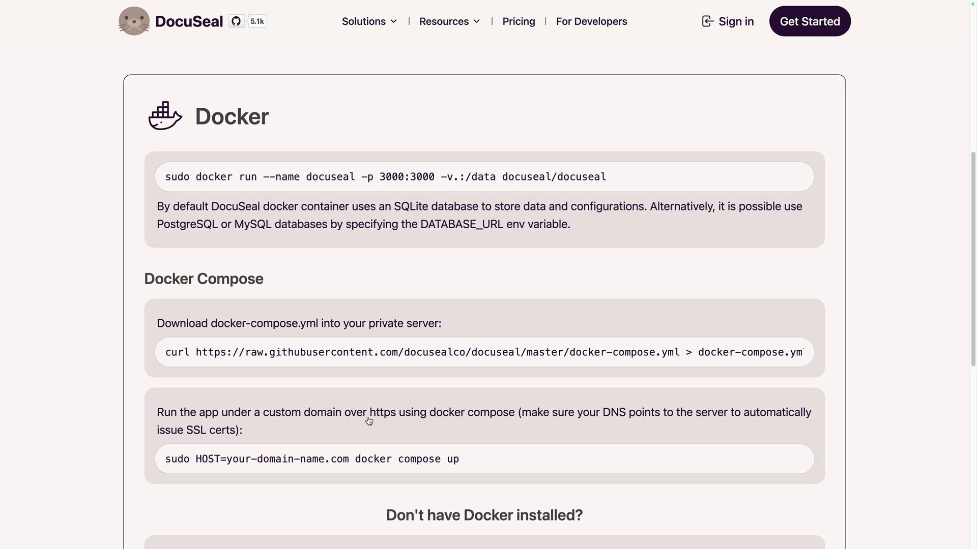
{"action": "scroll", "coordinate": [369, 420], "scroll_direction": "down", "scroll_amount": 3}
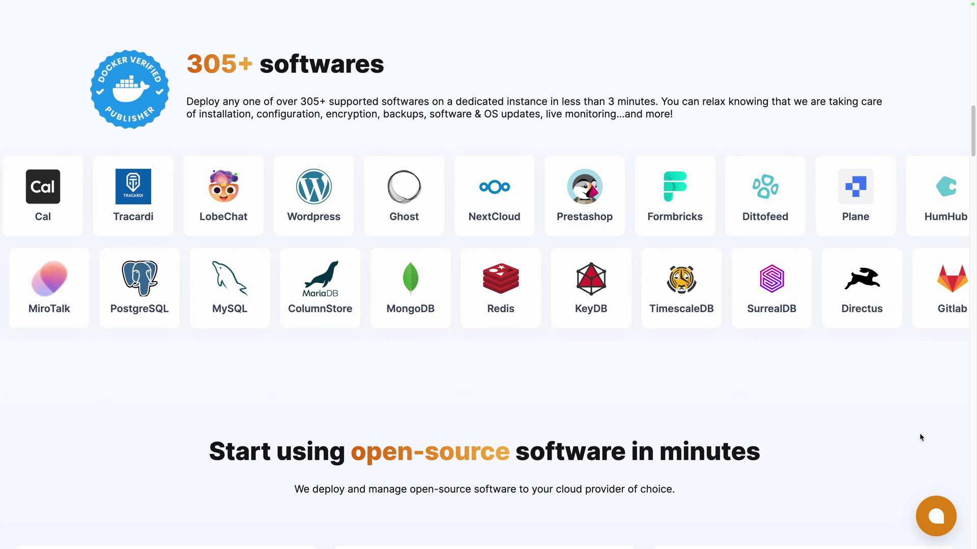
{"action": "scroll", "coordinate": [920, 437], "scroll_direction": "down", "scroll_amount": 8}
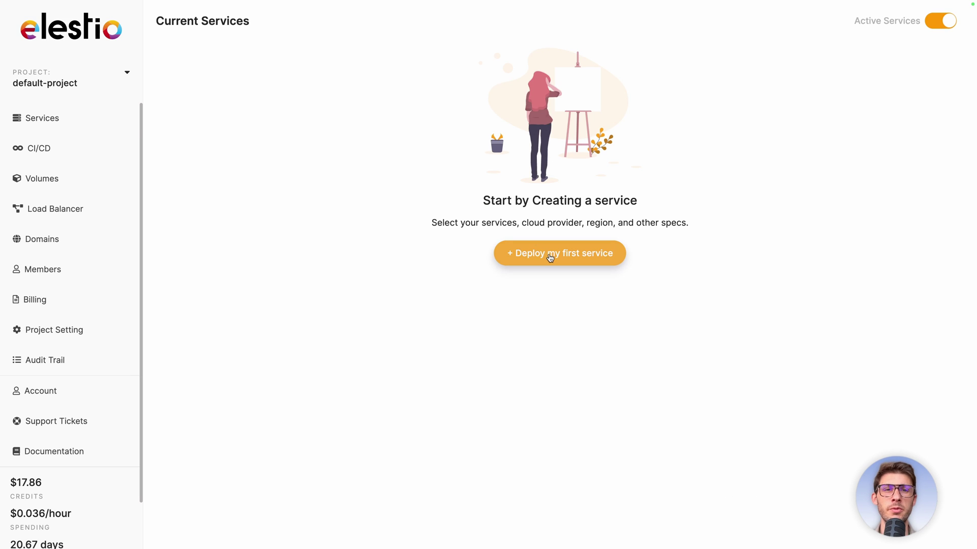
Start a new Elestio service, search 'docu' and select DocuSeal.
{"action": "left_click", "coordinate": [550, 254]}
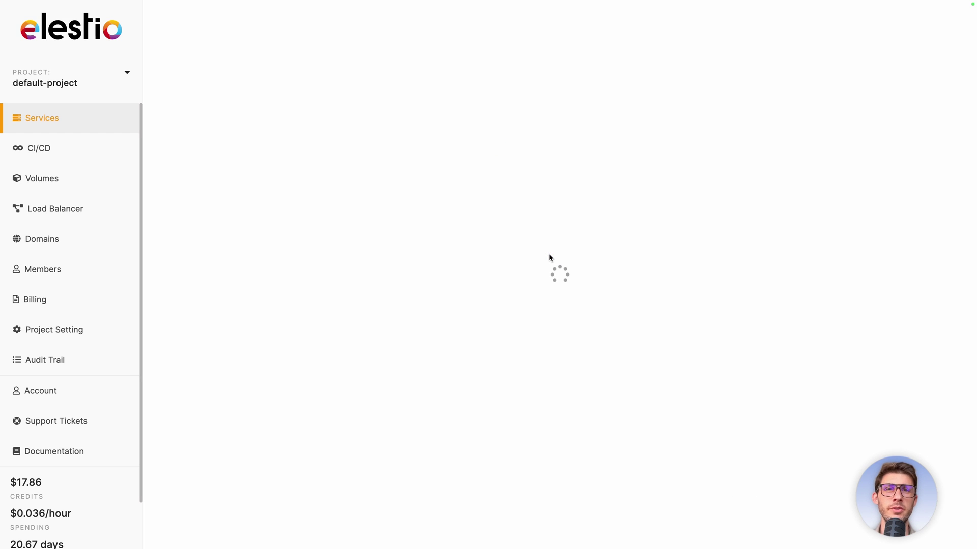
{"action": "type", "text": "docu"}
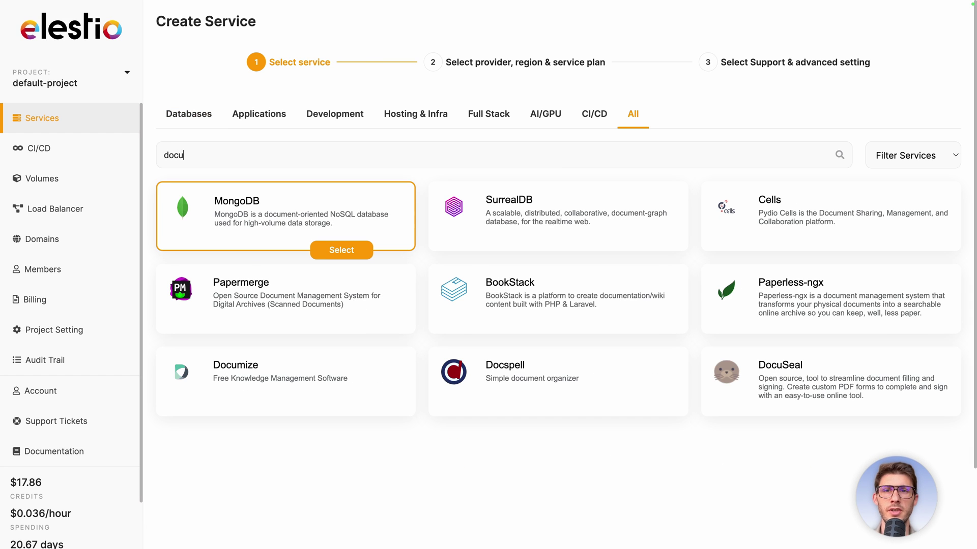
{"action": "left_click", "coordinate": [887, 414]}
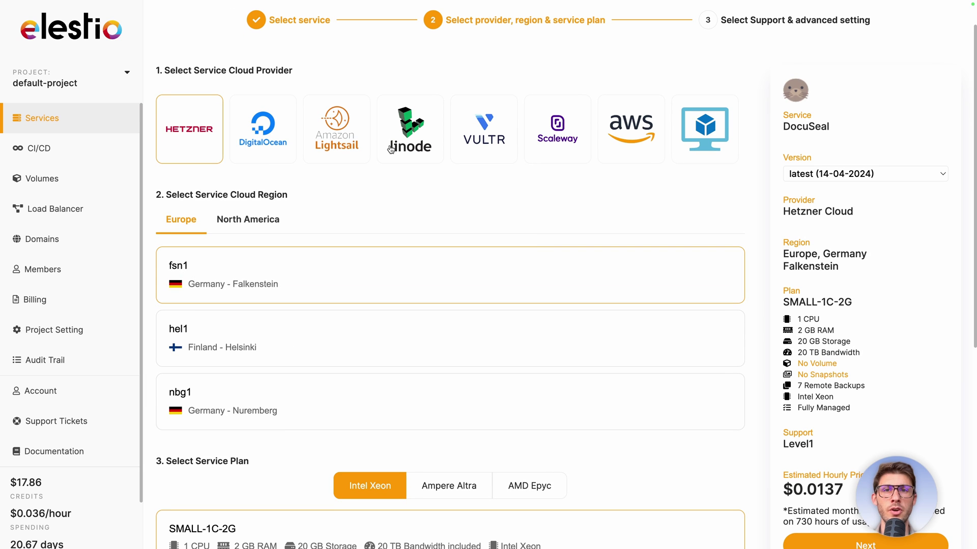
Keep Hetzner fsn1 SMALL-1C-2G, create the service and open its admin overview.
{"action": "scroll", "coordinate": [434, 395], "scroll_direction": "down", "scroll_amount": 3}
{"action": "scroll", "coordinate": [434, 395], "scroll_direction": "down", "scroll_amount": 2}
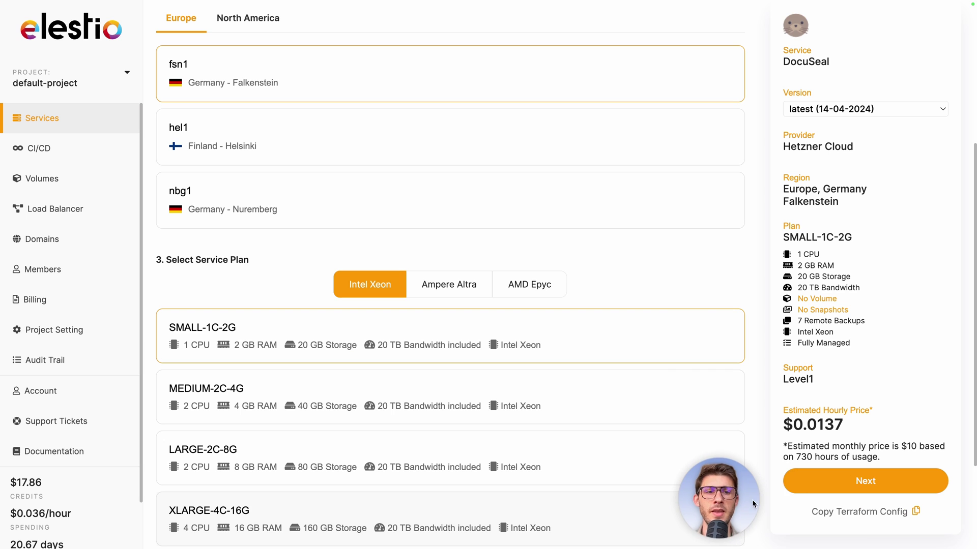
{"action": "left_click", "coordinate": [829, 484]}
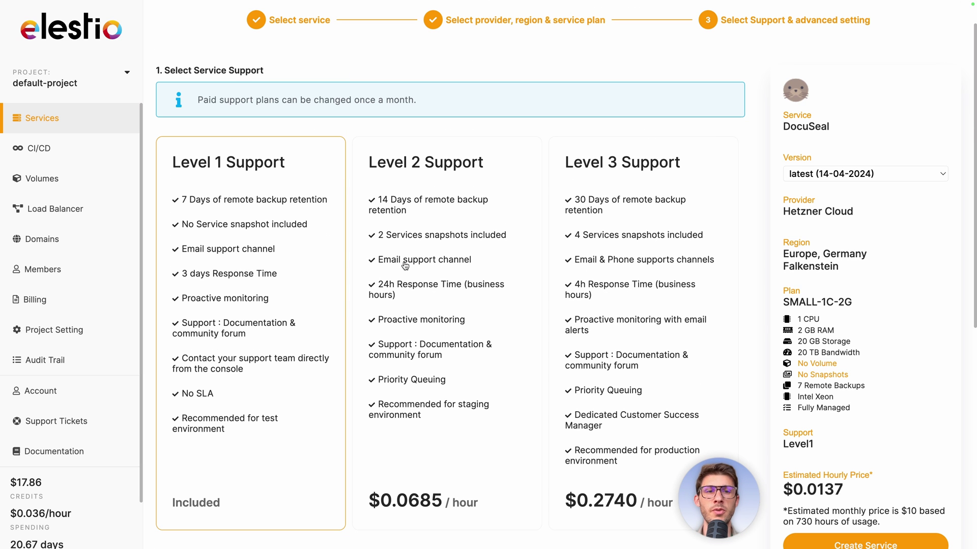
{"action": "scroll", "coordinate": [403, 320], "scroll_direction": "down", "scroll_amount": 2}
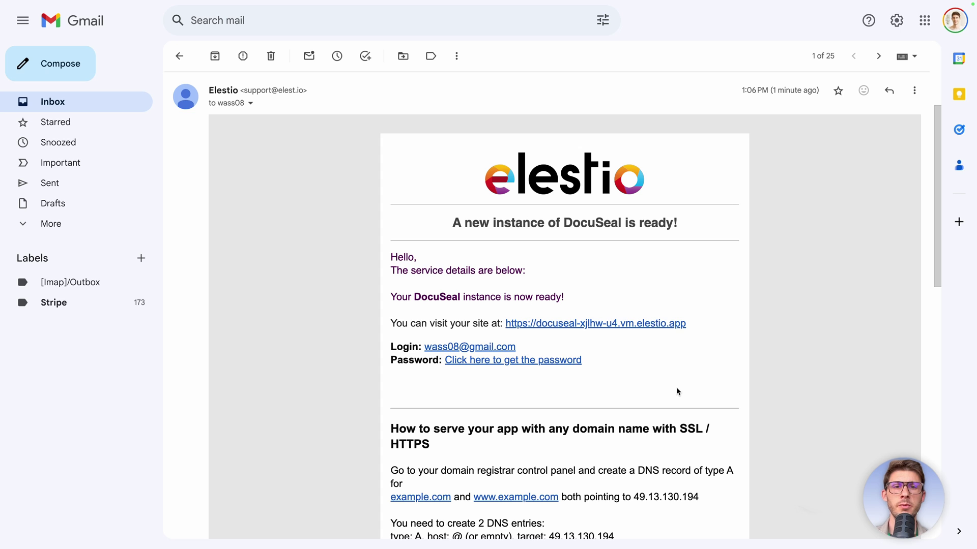
{"action": "left_click", "coordinate": [545, 364]}
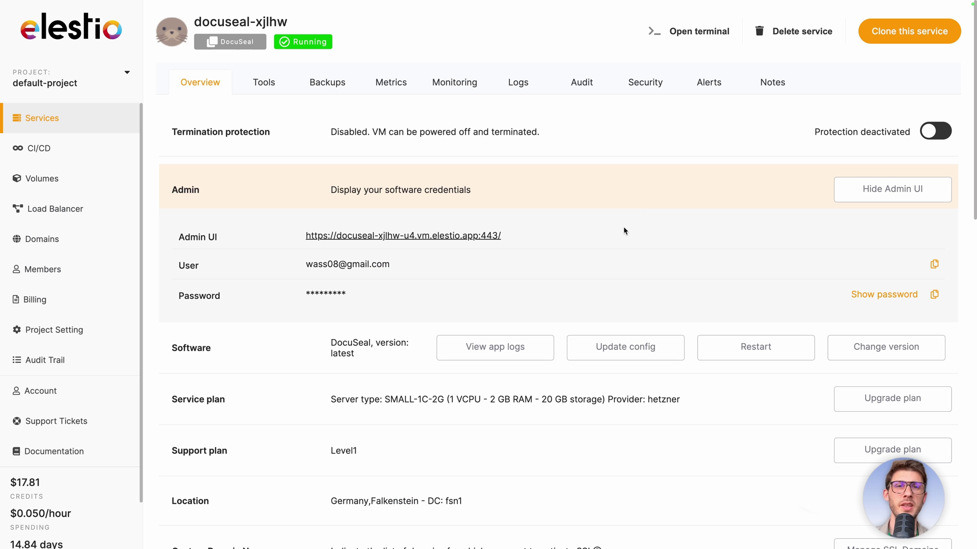
Copy the admin password and follow the Admin UI URL to the DocuSeal instance.
{"action": "left_click", "coordinate": [935, 298]}
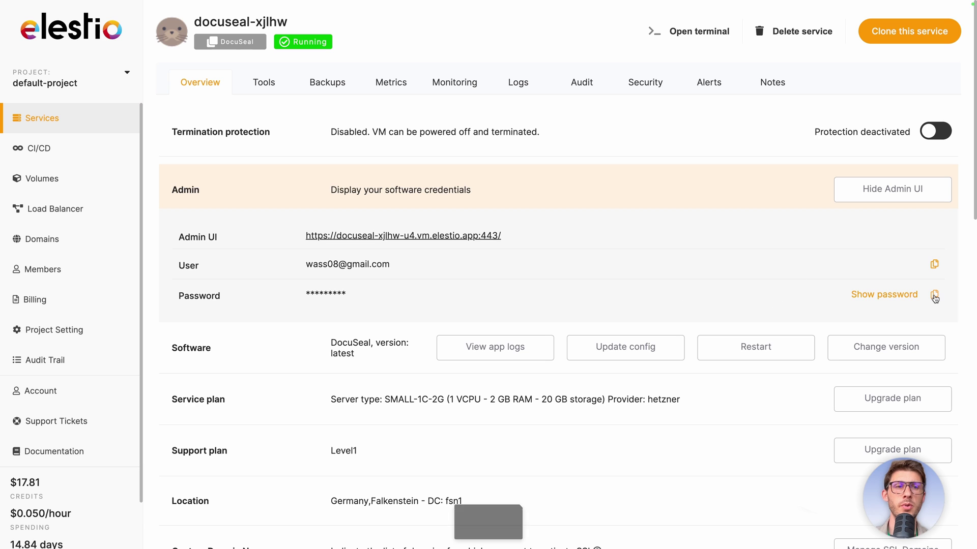
{"action": "left_click", "coordinate": [429, 236]}
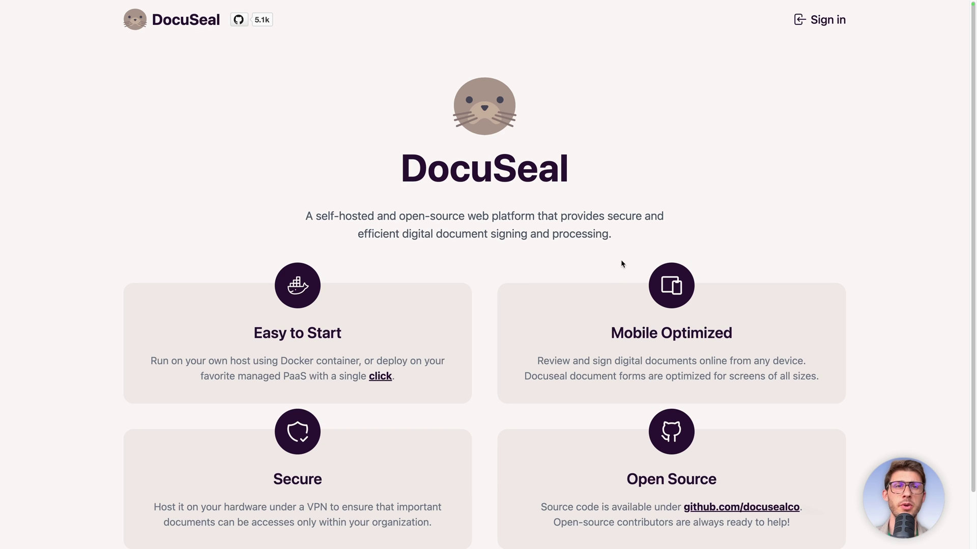
Sign in with the admin e-mail address and the pasted admin password.
{"action": "left_click", "coordinate": [816, 31]}
{"action": "key", "text": "Tab"}
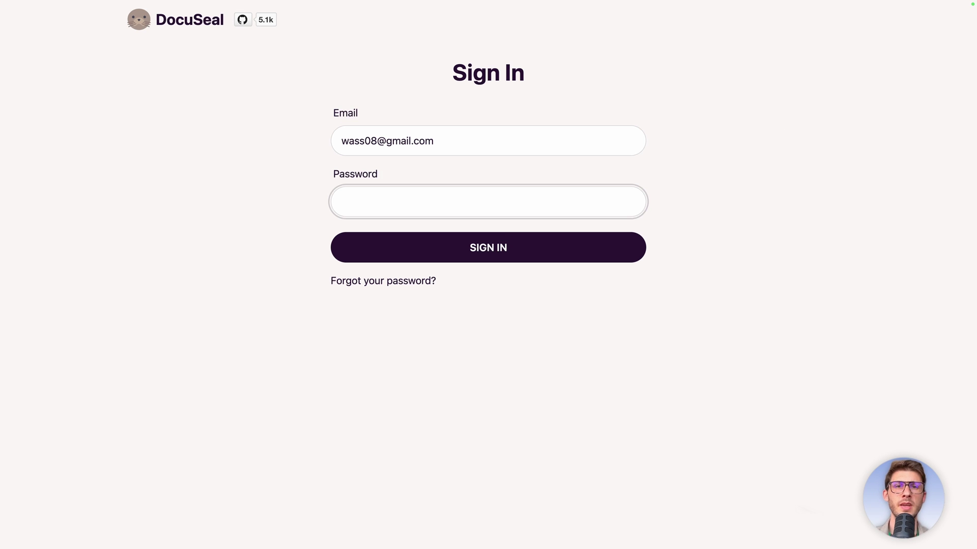
{"action": "left_click", "coordinate": [591, 252]}
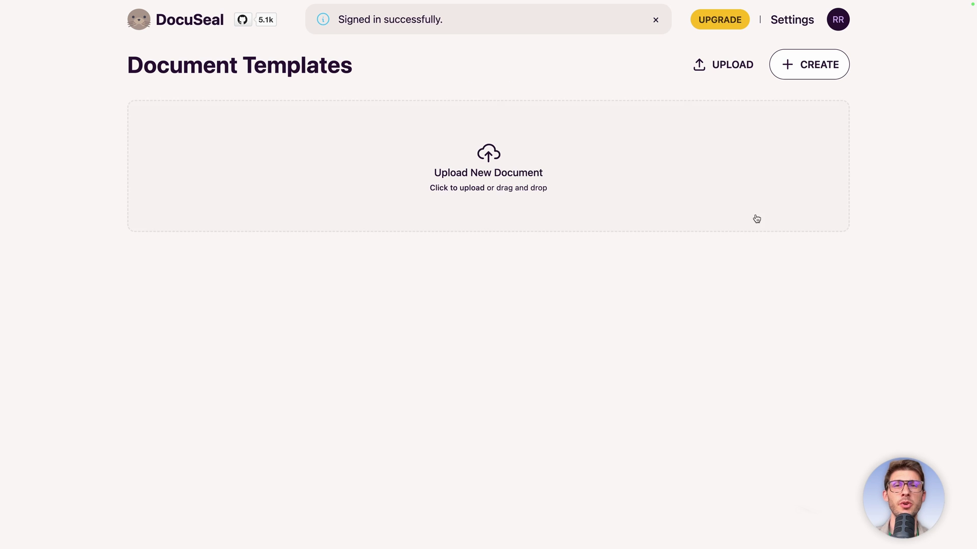
Choose Founders-Agreement-Template.pdf in the Upload New Document file picker and open it.
{"action": "left_click", "coordinate": [491, 182]}
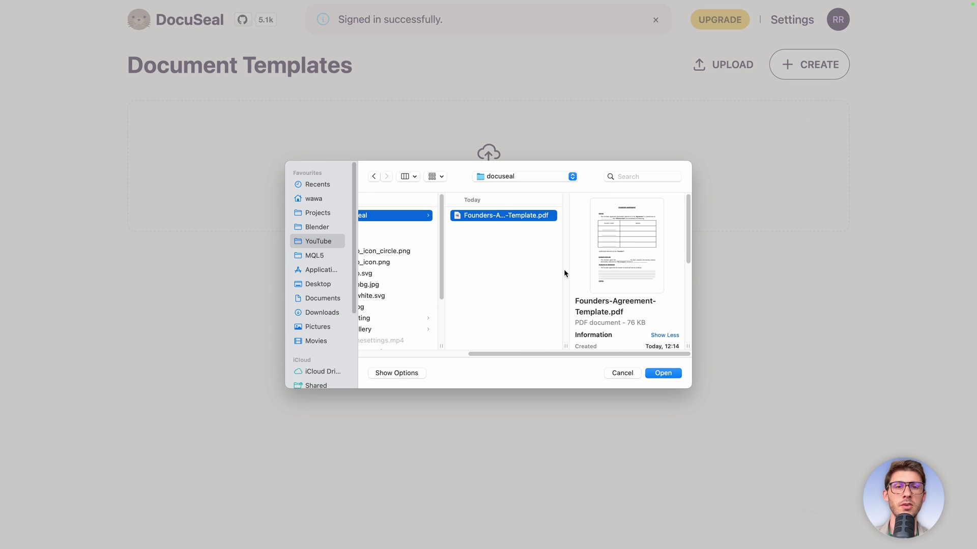
{"action": "left_click", "coordinate": [663, 374]}
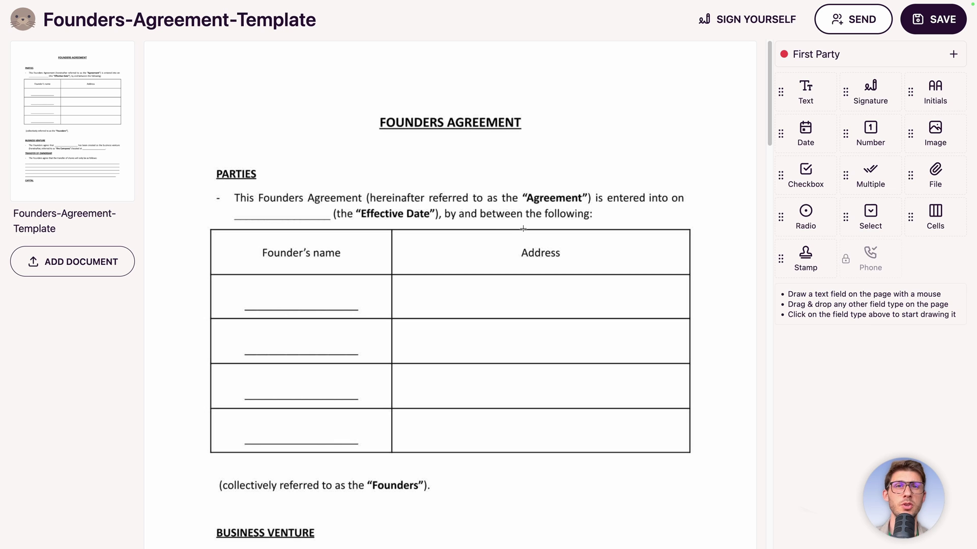
{"action": "mouse_move", "coordinate": [109, 89]}
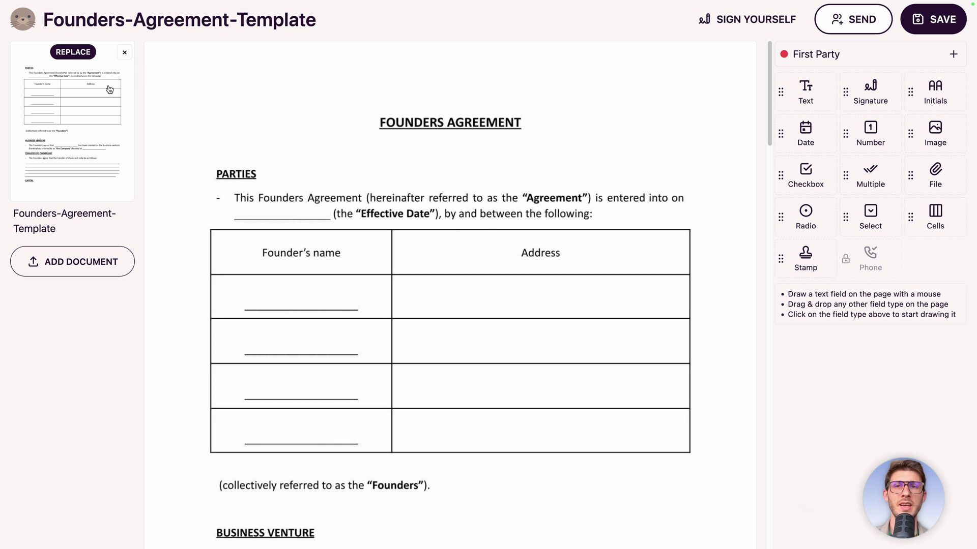
{"action": "left_click", "coordinate": [72, 262]}
{"action": "left_click", "coordinate": [603, 217]}
{"action": "left_click", "coordinate": [663, 374]}
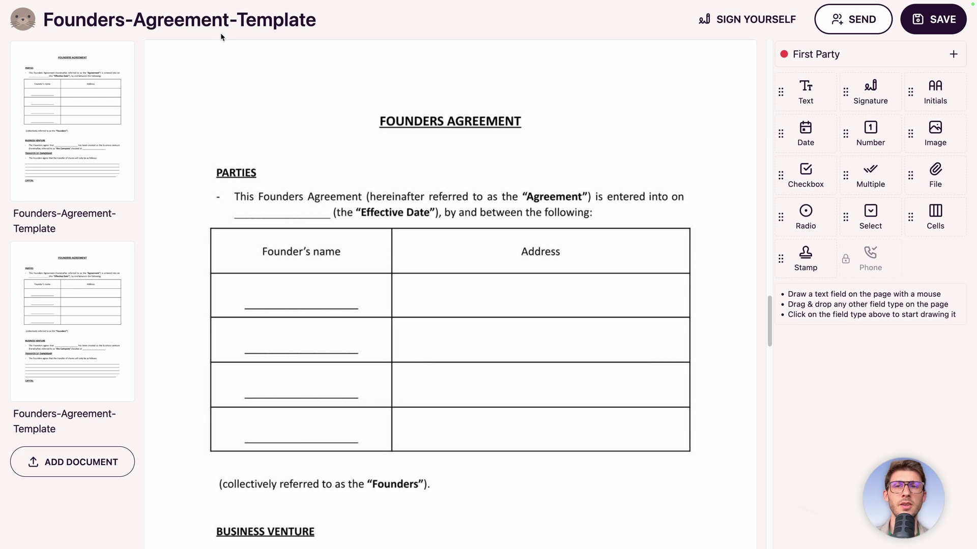
{"action": "left_click", "coordinate": [766, 376]}
{"action": "left_click_drag", "start_coordinate": [767, 377], "coordinate": [759, 319]}
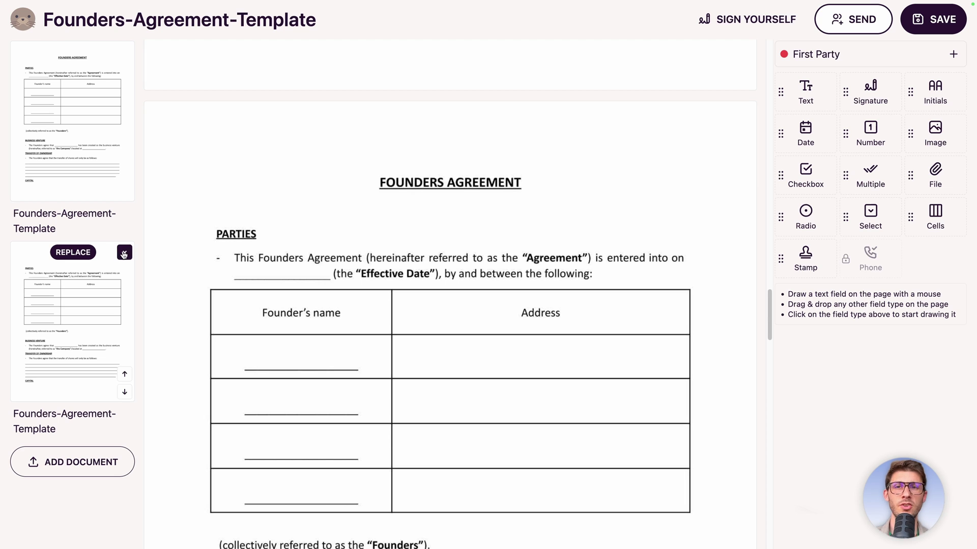
{"action": "left_click", "coordinate": [124, 253]}
{"action": "left_click", "coordinate": [572, 55]}
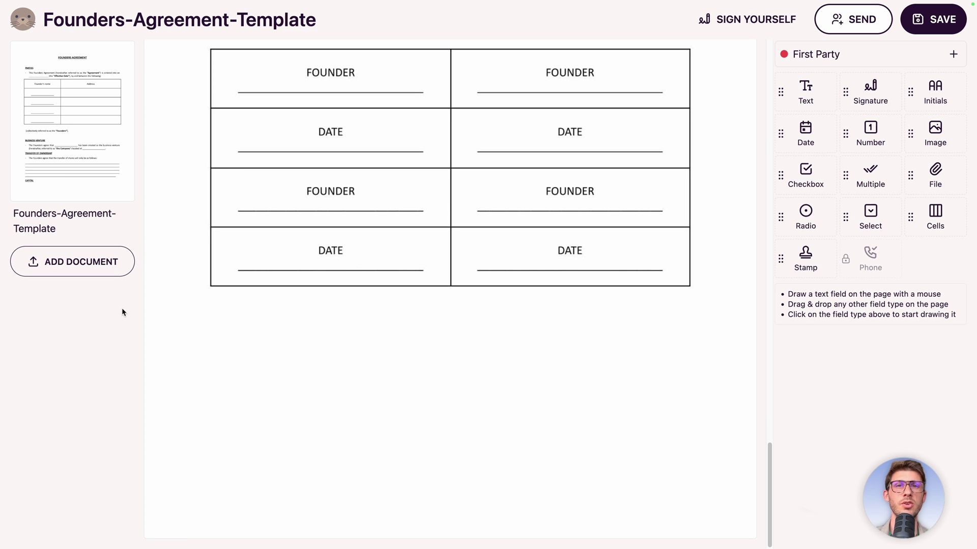
{"action": "scroll", "coordinate": [757, 157], "scroll_direction": "down", "scroll_amount": 8}
{"action": "scroll", "coordinate": [757, 159], "scroll_direction": "down", "scroll_amount": 3}
{"action": "scroll", "coordinate": [751, 226], "scroll_direction": "up", "scroll_amount": 12}
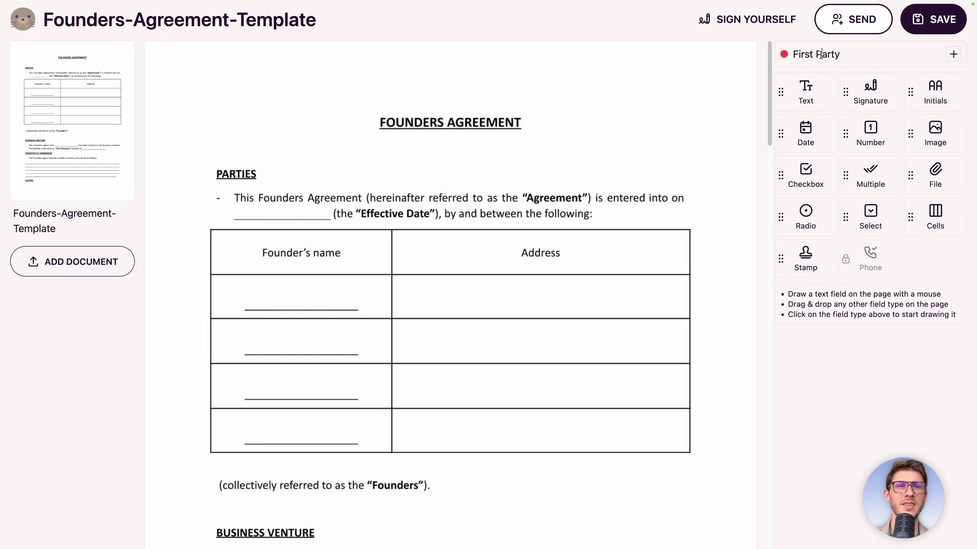
Rename the first signing party to Elestio.
{"action": "left_click", "coordinate": [820, 55]}
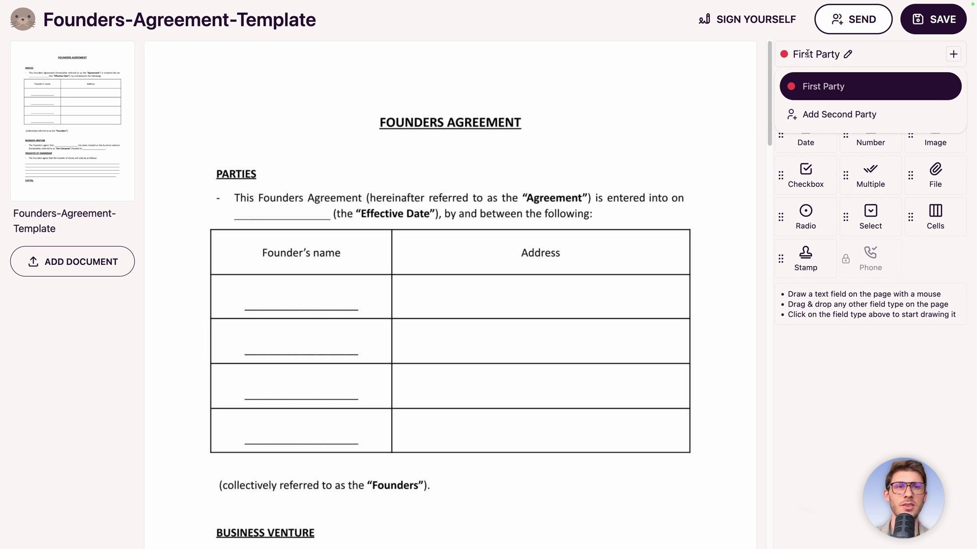
{"action": "left_click", "coordinate": [846, 54]}
{"action": "type", "text": "Elestio"}
{"action": "key", "text": "Return"}
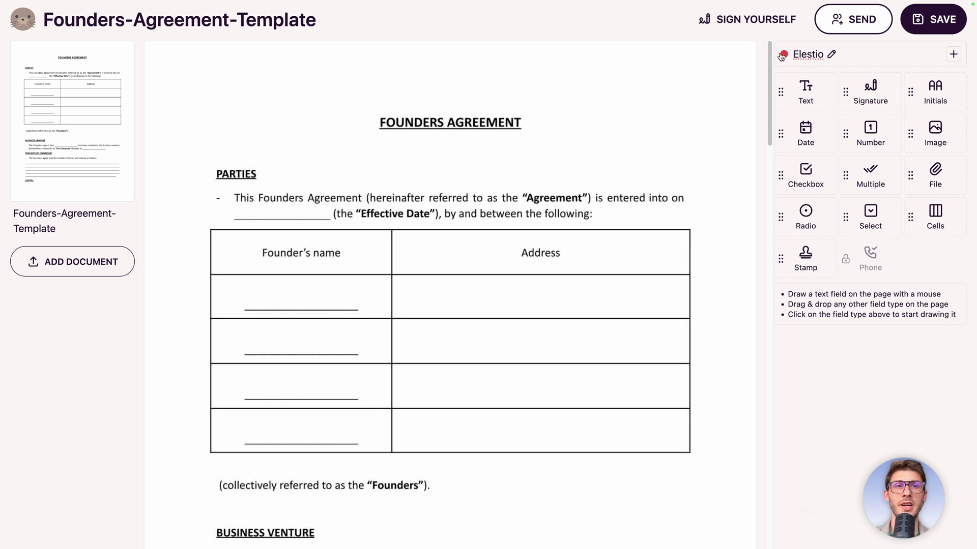
Add a second party named Founder B, then reselect Elestio as the active party.
{"action": "left_click", "coordinate": [949, 56]}
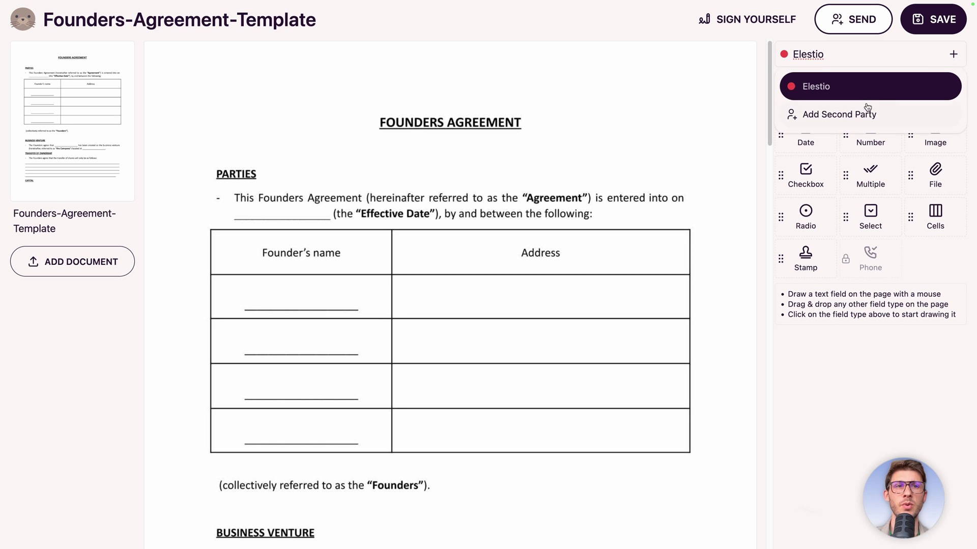
{"action": "left_click", "coordinate": [831, 120]}
{"action": "left_click", "coordinate": [824, 54]}
{"action": "left_click", "coordinate": [863, 54]}
{"action": "type", "text": "Founder B"}
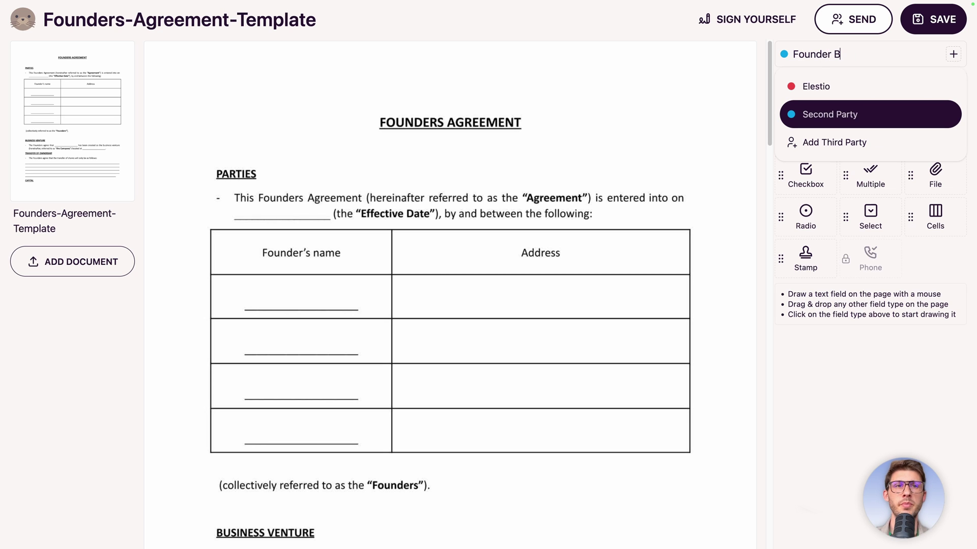
{"action": "key", "text": "Return"}
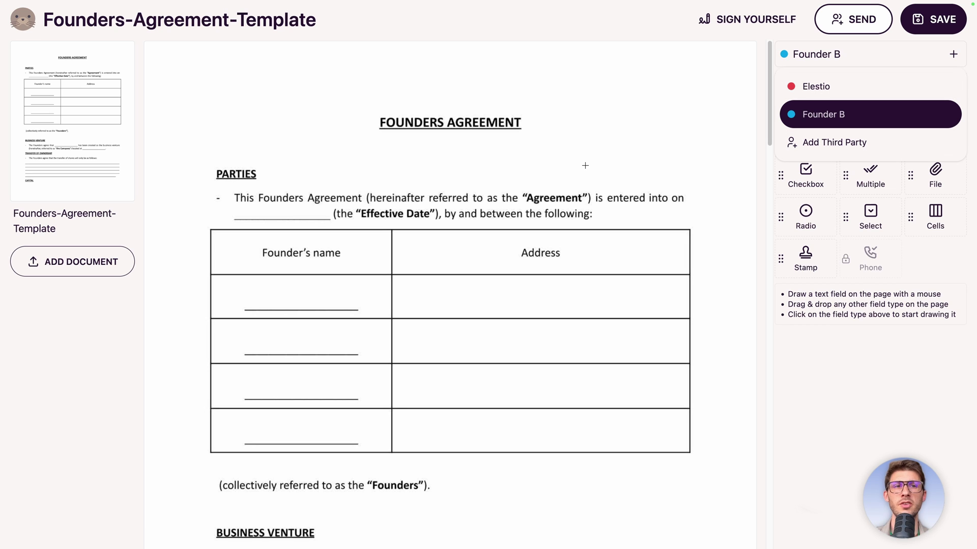
{"action": "left_click", "coordinate": [809, 106]}
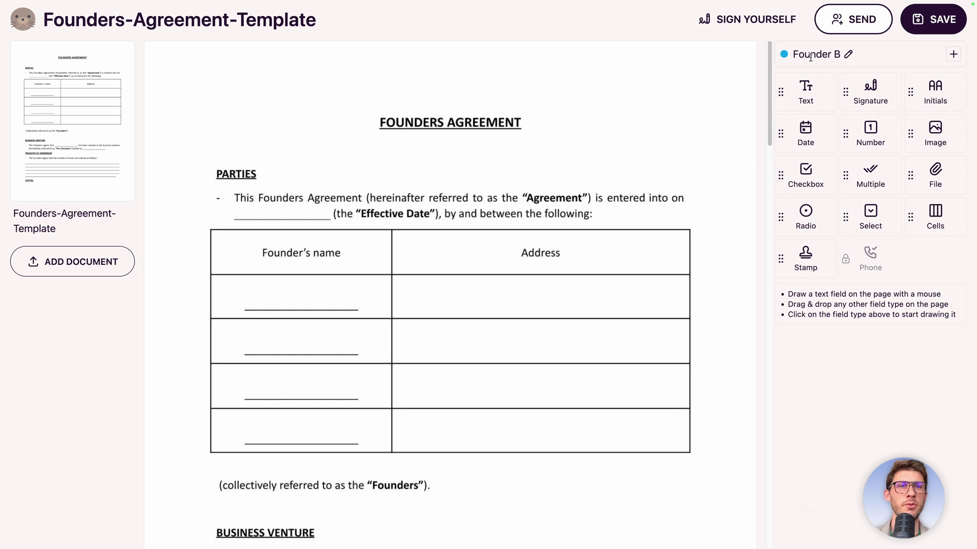
{"action": "left_click", "coordinate": [810, 55]}
{"action": "left_click", "coordinate": [809, 85]}
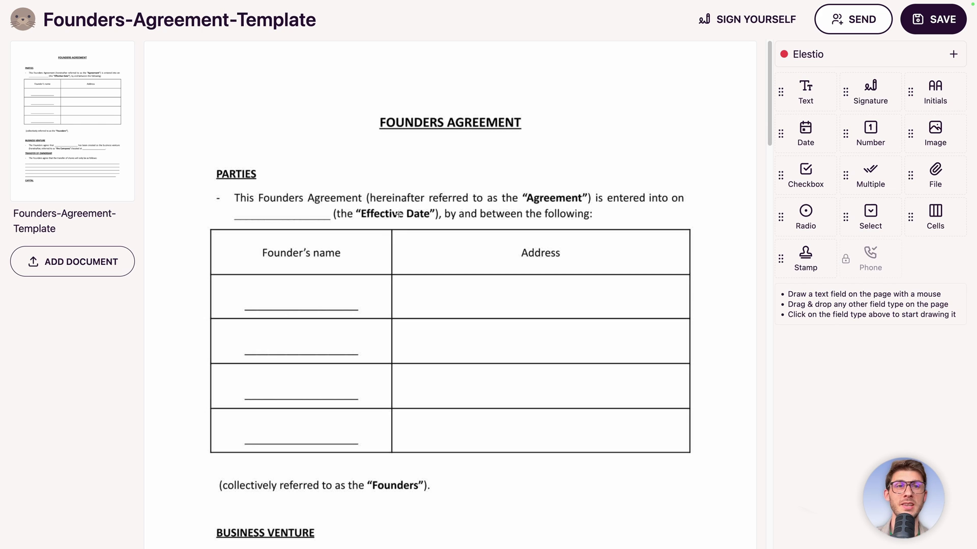
Place a date field on the effective date blank and name it Effective Date.
{"action": "left_click_drag", "start_coordinate": [781, 134], "coordinate": [274, 213]}
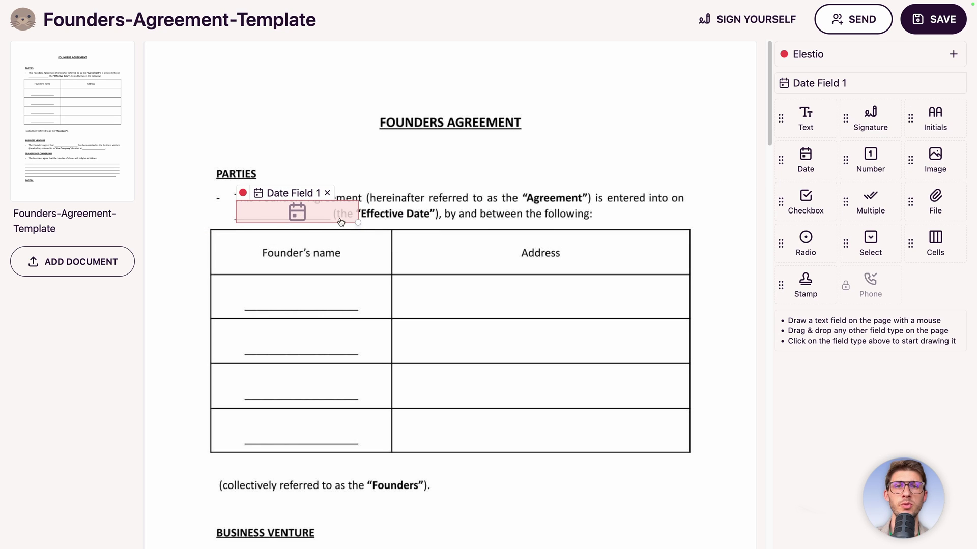
{"action": "left_click_drag", "start_coordinate": [359, 222], "coordinate": [310, 212]}
{"action": "left_click", "coordinate": [287, 199]}
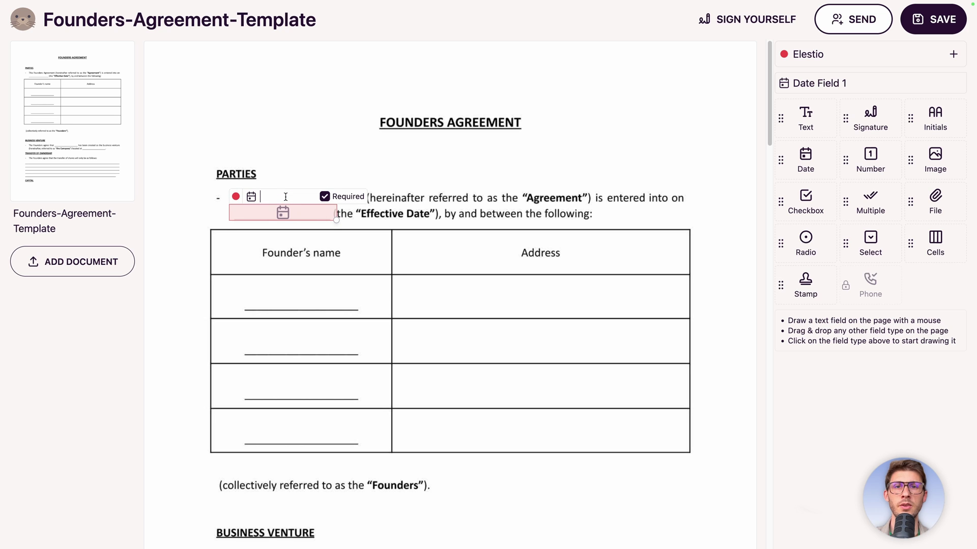
{"action": "type", "text": "Effective Date"}
{"action": "key", "text": "Return"}
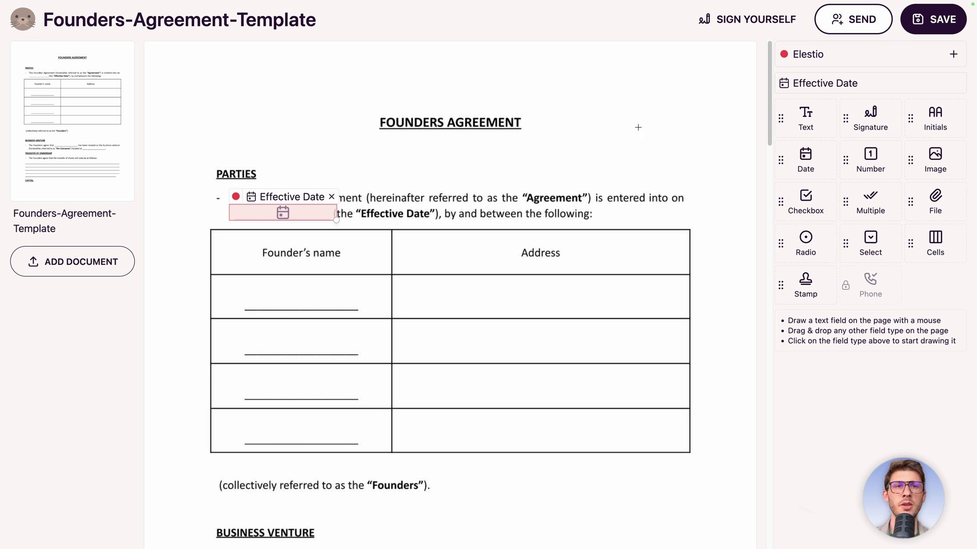
Add a Founder A Name text field on the first founder's name line.
{"action": "mouse_move", "coordinate": [810, 83]}
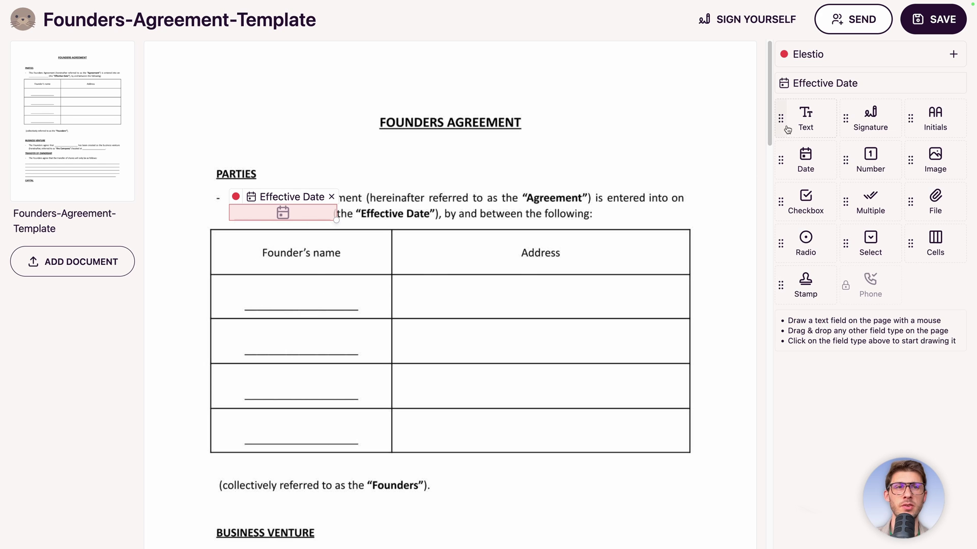
{"action": "left_click_drag", "start_coordinate": [783, 119], "coordinate": [367, 259]}
{"action": "left_click_drag", "start_coordinate": [268, 291], "coordinate": [247, 300]}
{"action": "left_click", "coordinate": [287, 280]}
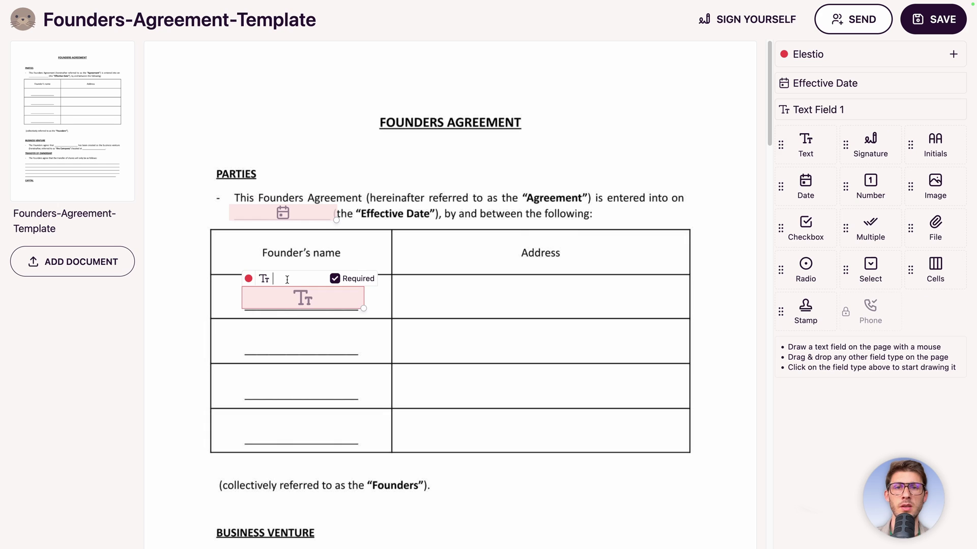
{"action": "type", "text": "Founder A Name"}
{"action": "key", "text": "Return"}
Add a text field across the first Address cell named Founder Address A.
{"action": "left_click_drag", "start_coordinate": [806, 147], "coordinate": [430, 304]}
{"action": "left_click_drag", "start_coordinate": [523, 307], "coordinate": [683, 311]}
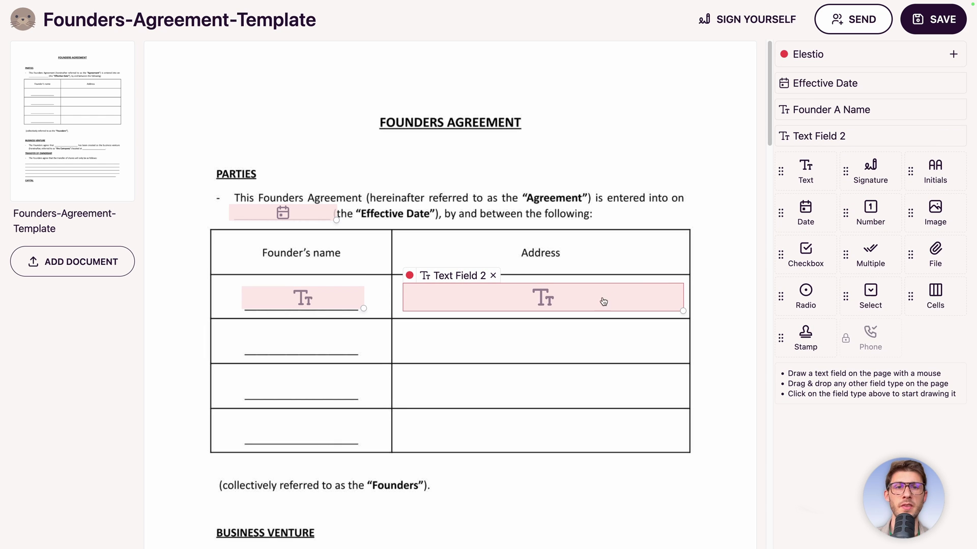
{"action": "left_click", "coordinate": [443, 273]}
{"action": "type", "text": "Founder A Na"}
{"action": "key", "text": "BackSpace"}
{"action": "key", "text": "BackSpace"}
{"action": "type", "text": "Address A"}
{"action": "key", "text": "Return"}
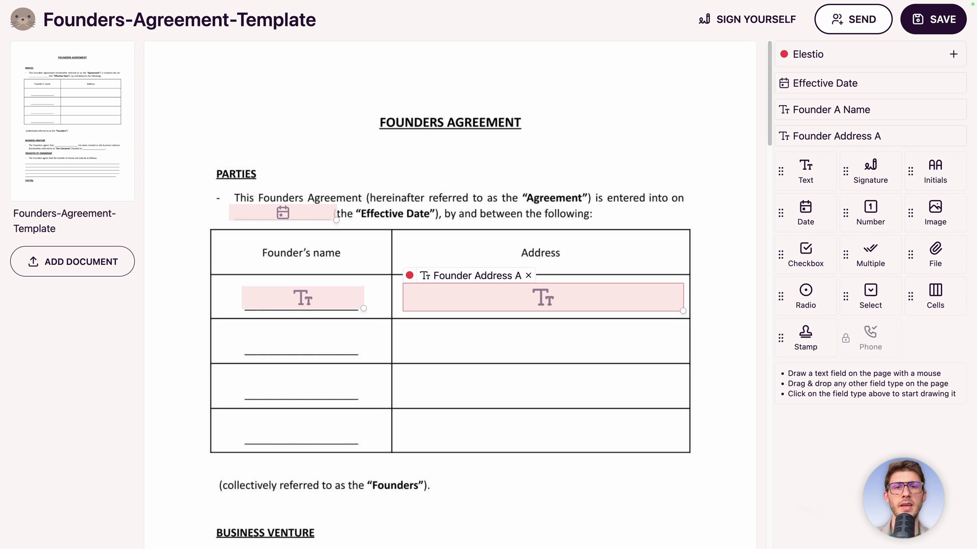
Add a Founder B Name field in the second row, assigned to Founder B.
{"action": "left_click_drag", "start_coordinate": [779, 172], "coordinate": [246, 344]}
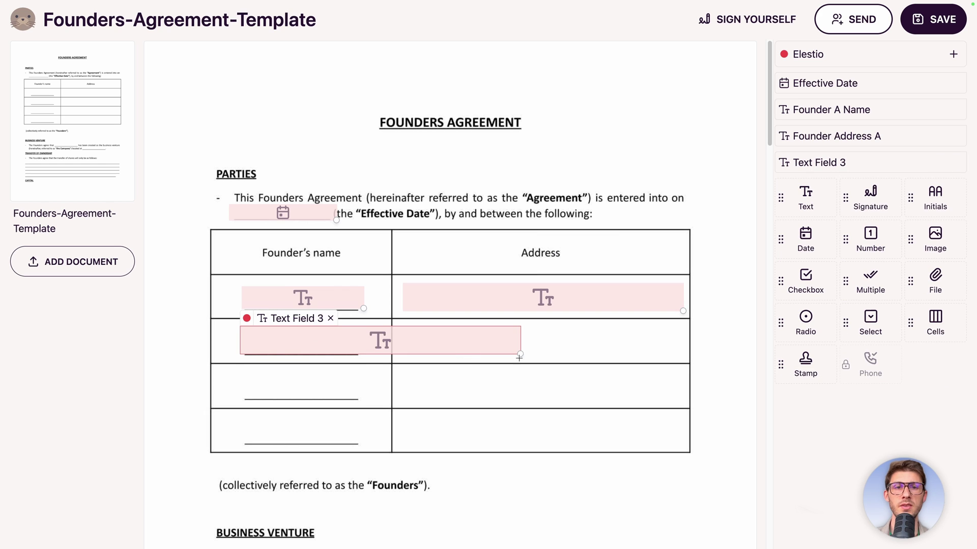
{"action": "left_click_drag", "start_coordinate": [519, 357], "coordinate": [359, 353]}
{"action": "left_click", "coordinate": [283, 315]}
{"action": "type", "text": "Founder B Name"}
{"action": "key", "text": "Return"}
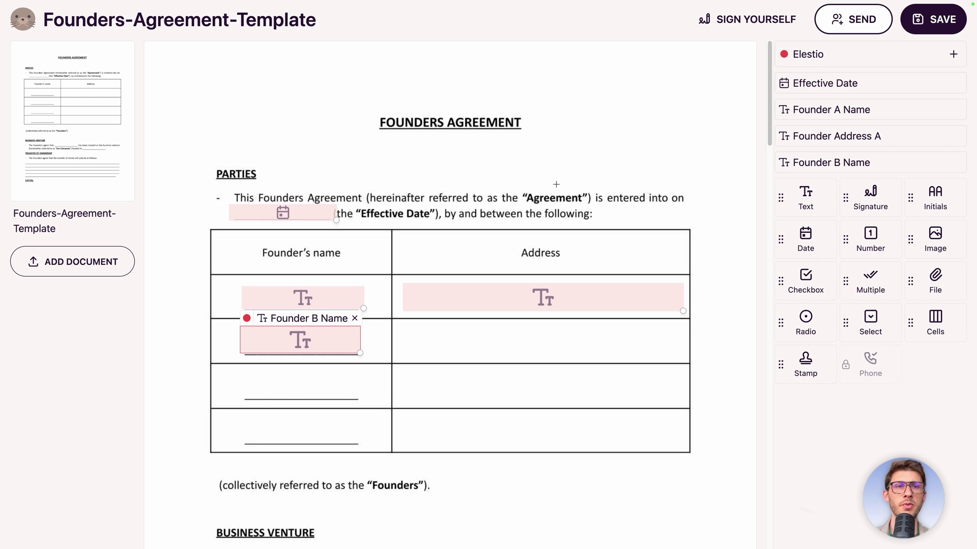
{"action": "left_click", "coordinate": [246, 319]}
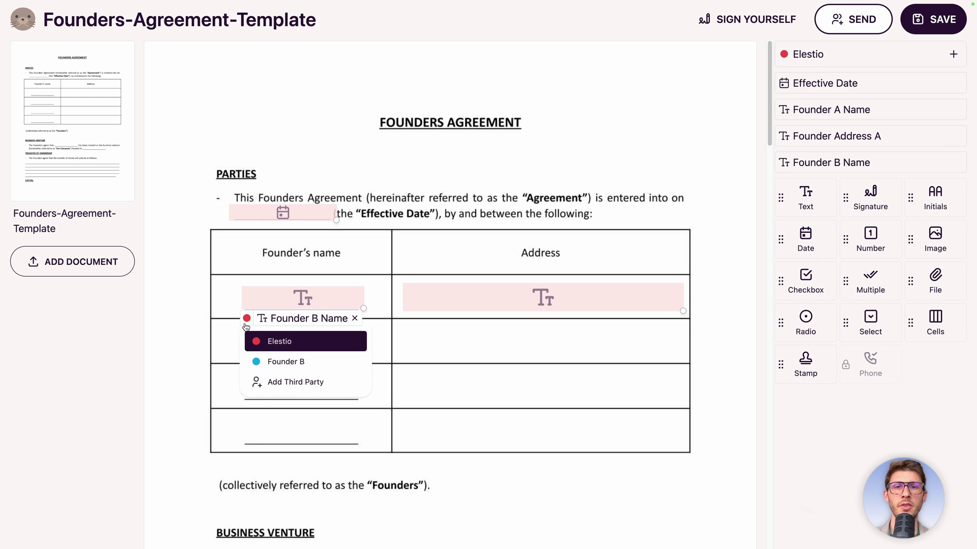
{"action": "left_click", "coordinate": [265, 363]}
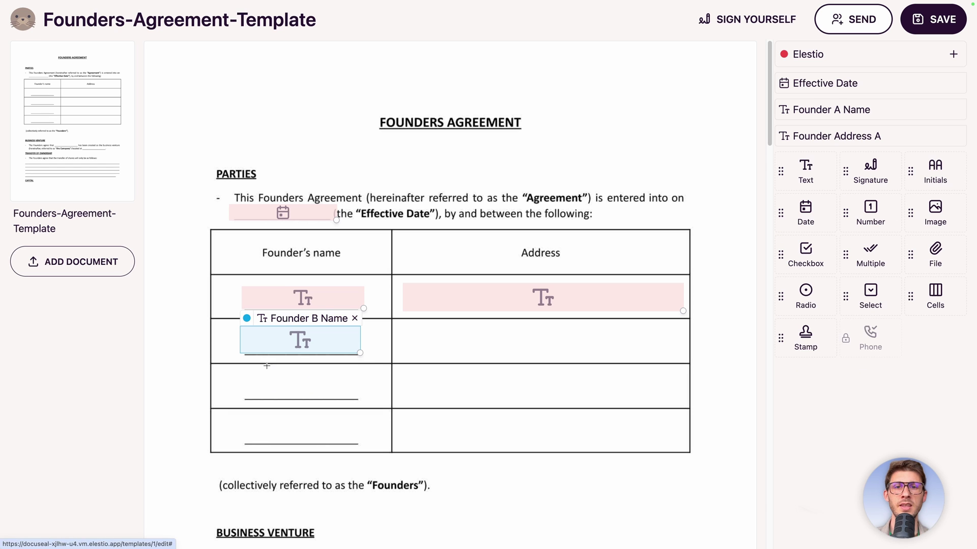
Replace the wrong-party address field with a Founder B Address field in the second Address cell.
{"action": "left_click_drag", "start_coordinate": [791, 178], "coordinate": [458, 344]}
{"action": "left_click_drag", "start_coordinate": [526, 350], "coordinate": [676, 359]}
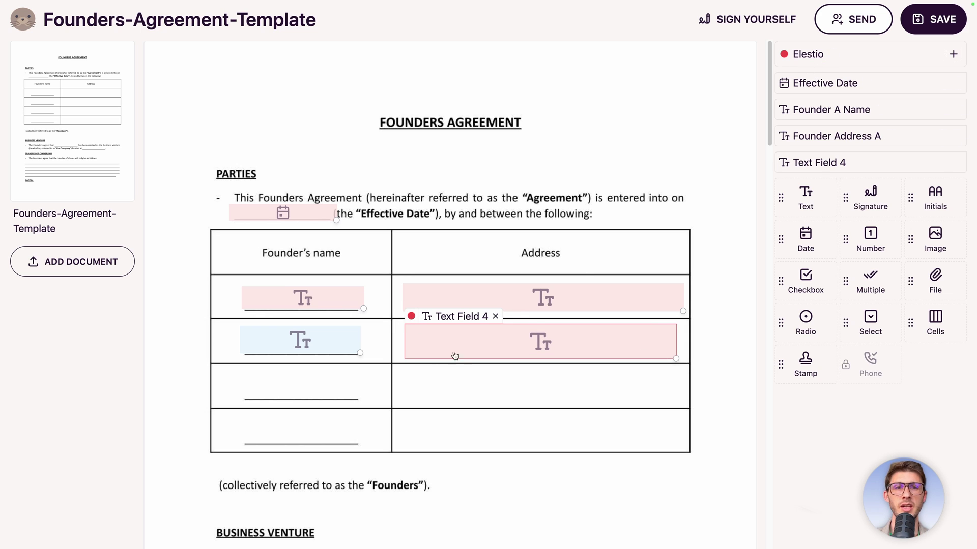
{"action": "left_click", "coordinate": [495, 317]}
{"action": "left_click", "coordinate": [806, 55]}
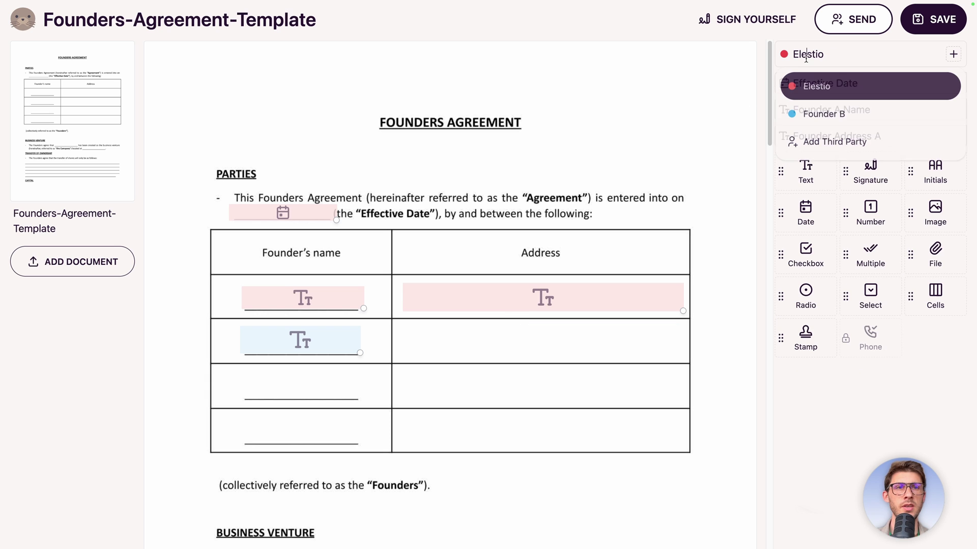
{"action": "left_click", "coordinate": [823, 114]}
{"action": "left_click_drag", "start_coordinate": [805, 118], "coordinate": [406, 339]}
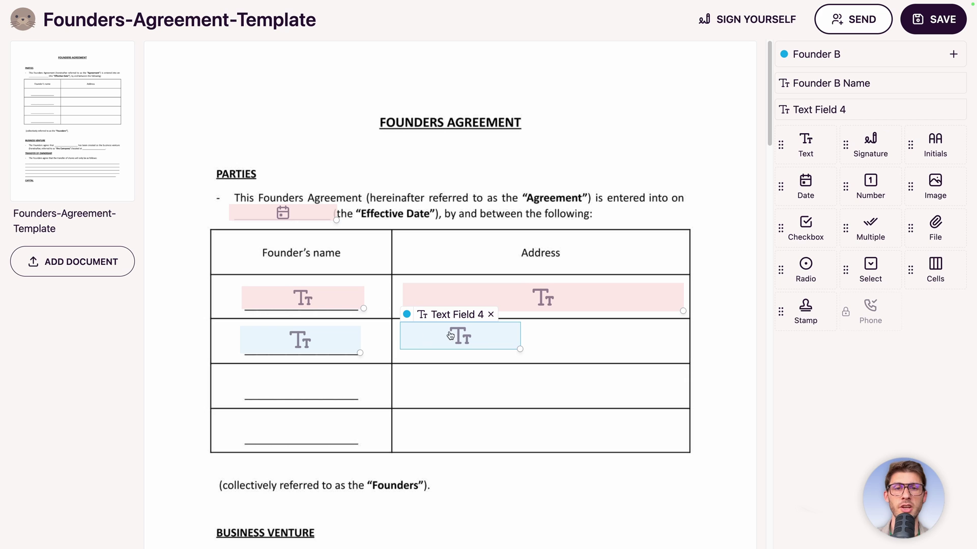
{"action": "left_click_drag", "start_coordinate": [520, 349], "coordinate": [680, 357]}
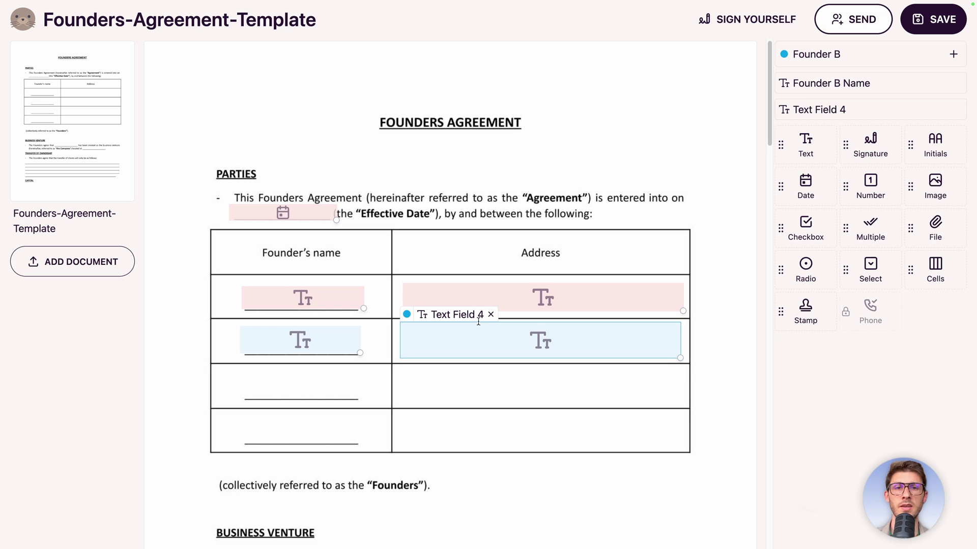
{"action": "left_click", "coordinate": [459, 314]}
{"action": "type", "text": "Found"}
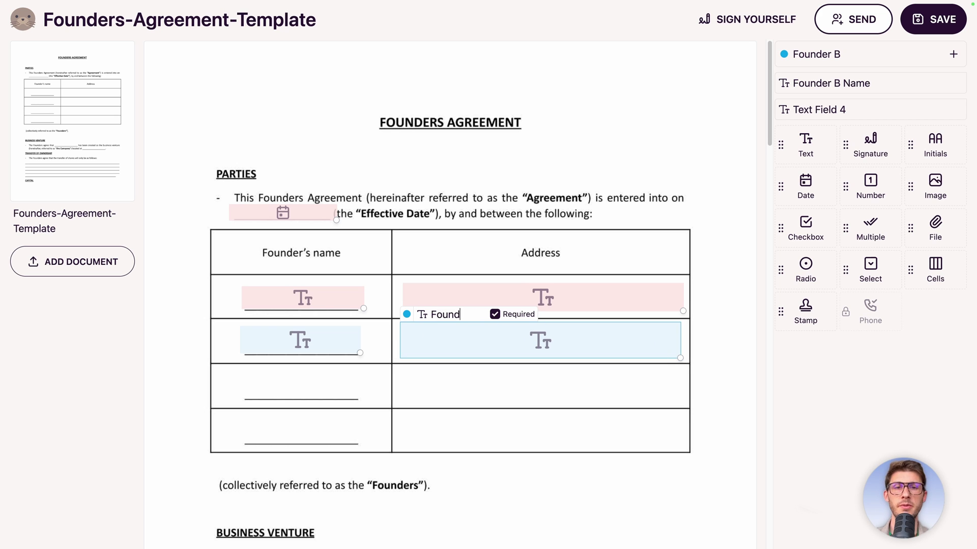
{"action": "type", "text": "er B Address"}
{"action": "key", "text": "Return"}
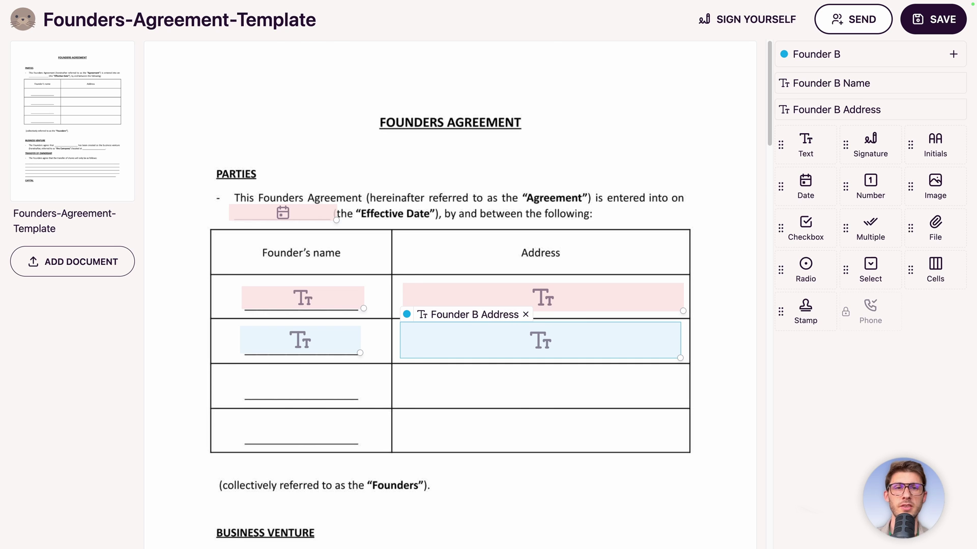
{"action": "scroll", "coordinate": [467, 316], "scroll_direction": "down", "scroll_amount": 4}
{"action": "scroll", "coordinate": [481, 364], "scroll_direction": "down", "scroll_amount": 2}
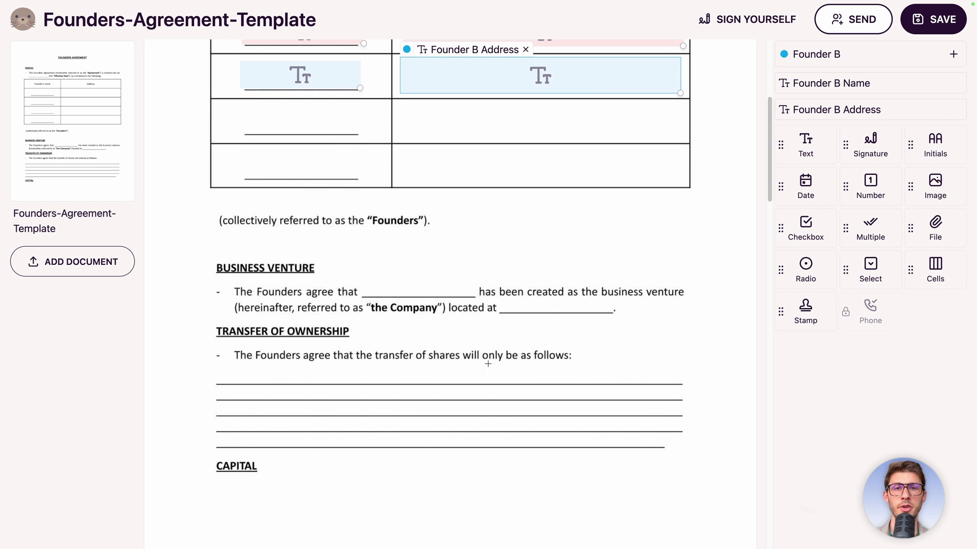
Add text fields on the business venture and located at blanks.
{"action": "left_click_drag", "start_coordinate": [805, 144], "coordinate": [410, 280]}
{"action": "left_click_drag", "start_coordinate": [650, 297], "coordinate": [452, 294]}
{"action": "left_click_drag", "start_coordinate": [782, 176], "coordinate": [537, 310]}
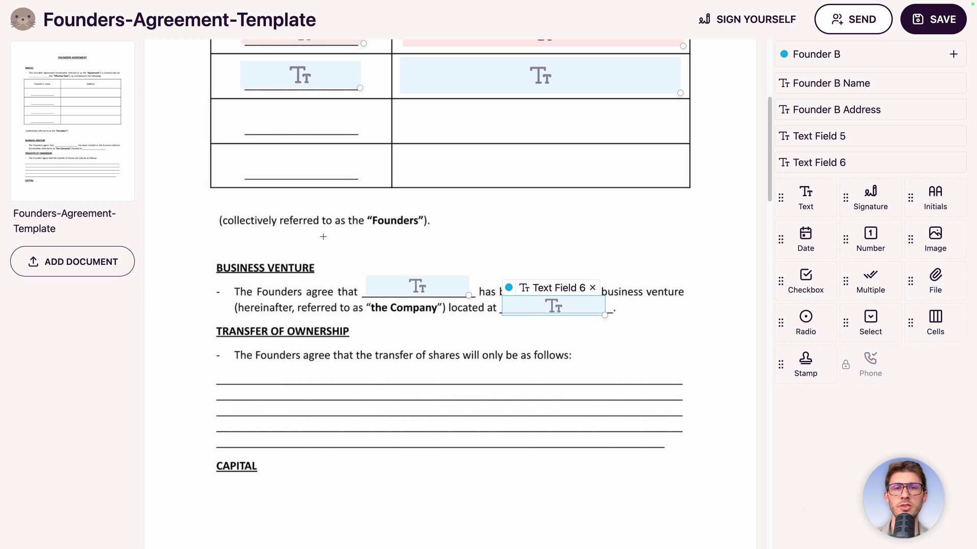
Add a Capital Amount number field for Elestio on the capital $ blank.
{"action": "scroll", "coordinate": [418, 364], "scroll_direction": "down", "scroll_amount": 4}
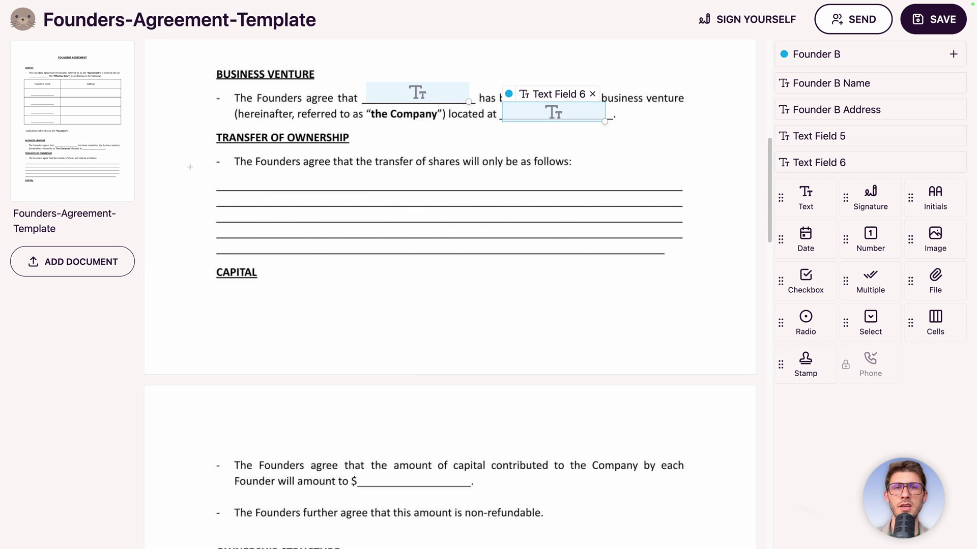
{"action": "scroll", "coordinate": [441, 299], "scroll_direction": "down", "scroll_amount": 4}
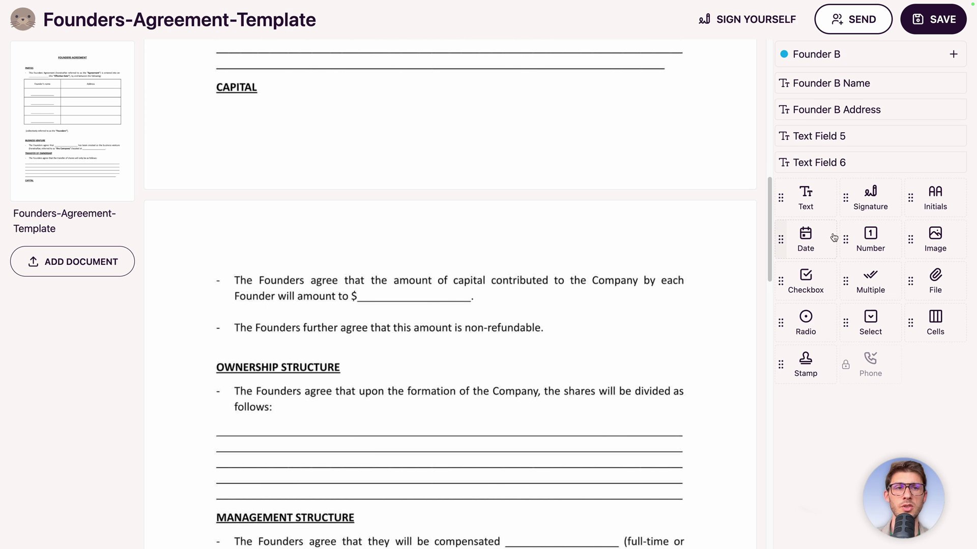
{"action": "left_click_drag", "start_coordinate": [847, 240], "coordinate": [366, 298]}
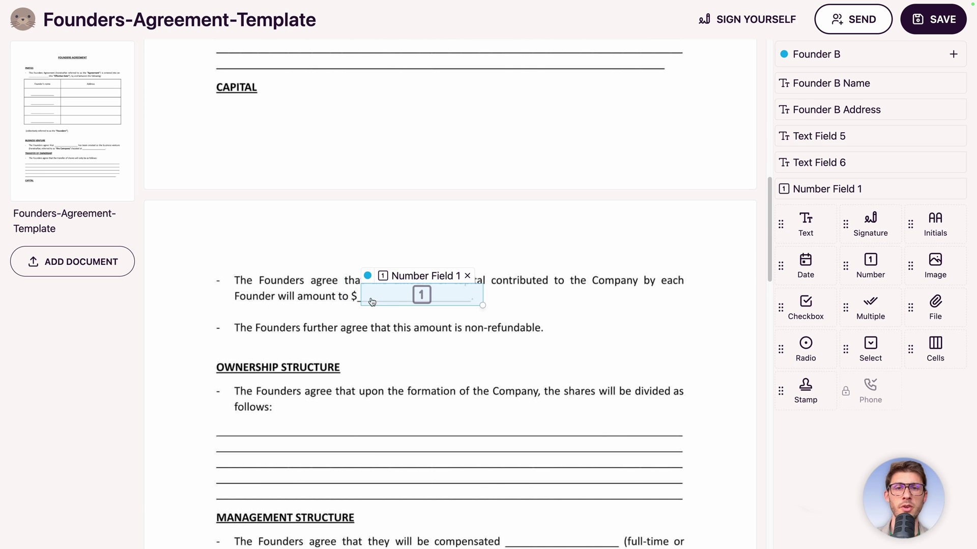
{"action": "left_click_drag", "start_coordinate": [482, 305], "coordinate": [466, 301]}
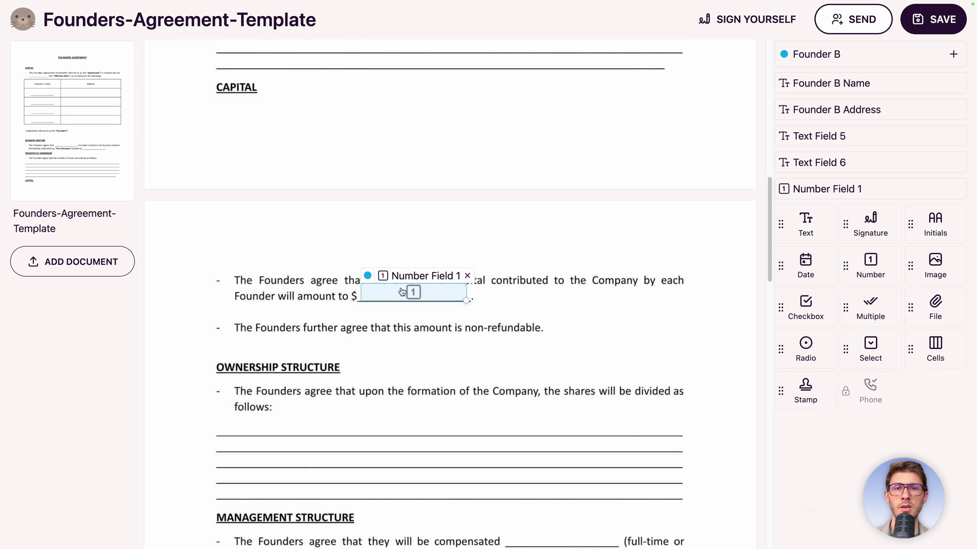
{"action": "left_click", "coordinate": [368, 277]}
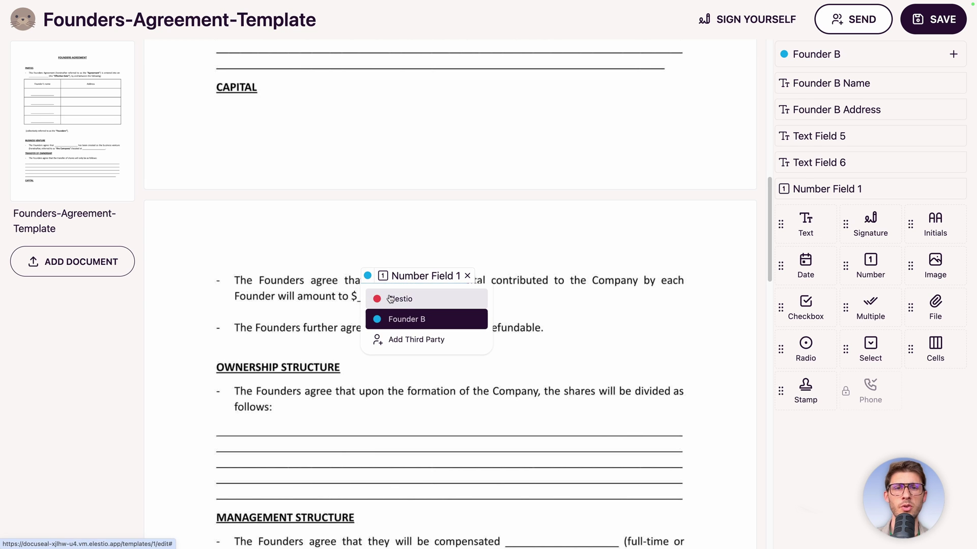
{"action": "left_click", "coordinate": [399, 296]}
{"action": "left_click", "coordinate": [404, 275]}
{"action": "type", "text": "Capital "}
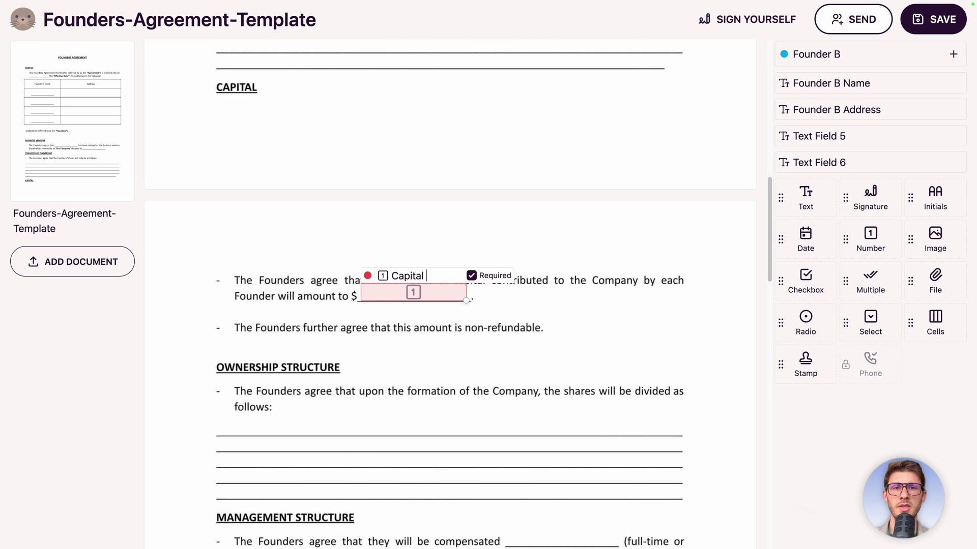
{"action": "type", "text": "Amount"}
{"action": "key", "text": "Return"}
Place an Elestio number field on the compensation blank under Management Structure.
{"action": "left_click", "coordinate": [800, 53]}
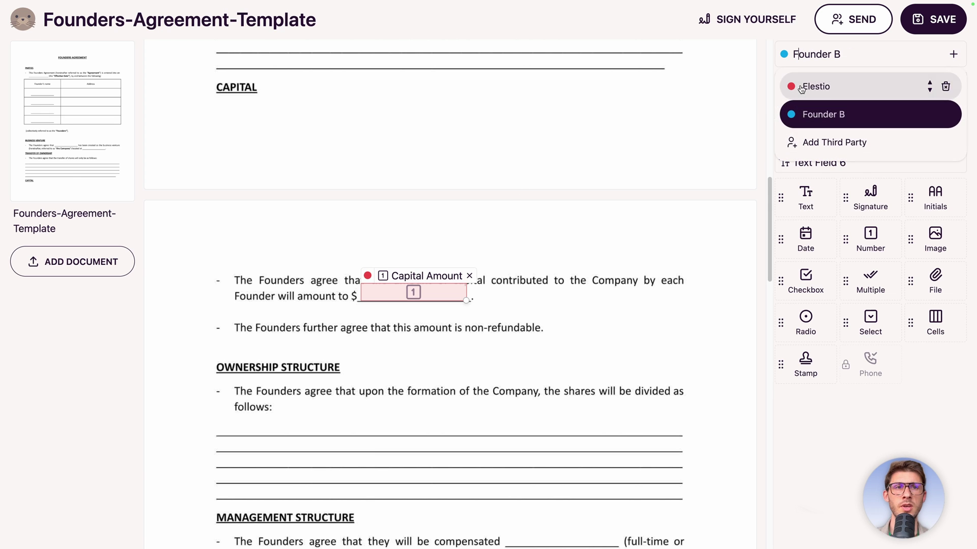
{"action": "left_click", "coordinate": [809, 85]}
{"action": "scroll", "coordinate": [425, 298], "scroll_direction": "down", "scroll_amount": 2}
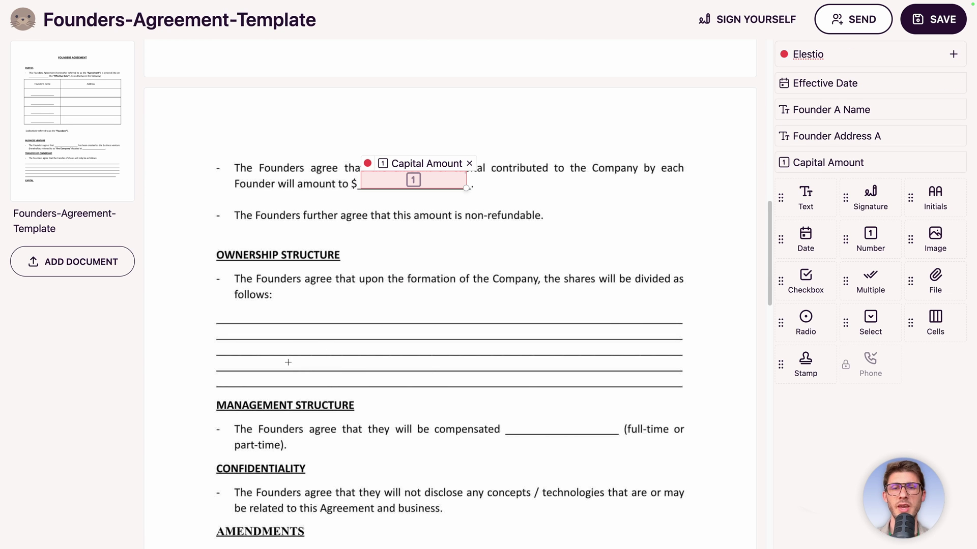
{"action": "scroll", "coordinate": [250, 333], "scroll_direction": "down", "scroll_amount": 4}
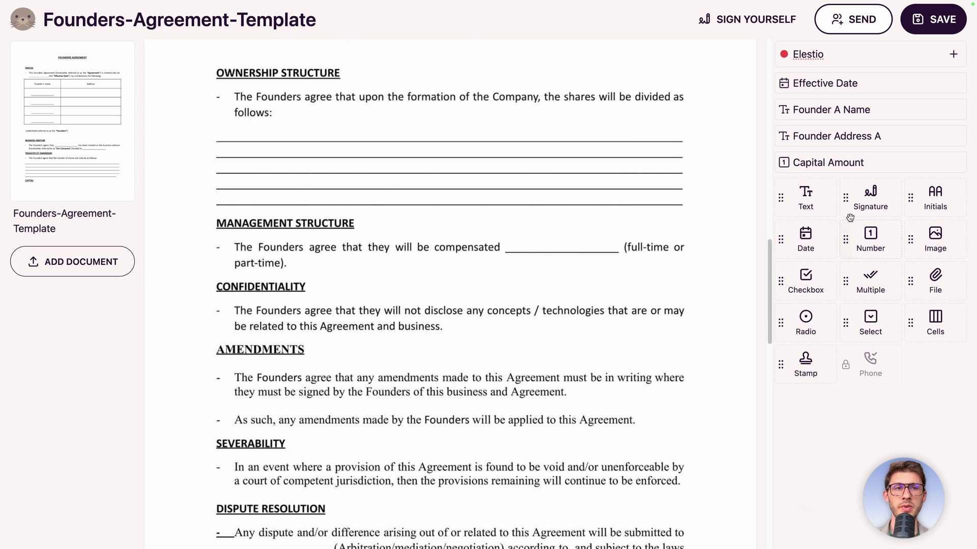
{"action": "left_click_drag", "start_coordinate": [844, 239], "coordinate": [509, 240]}
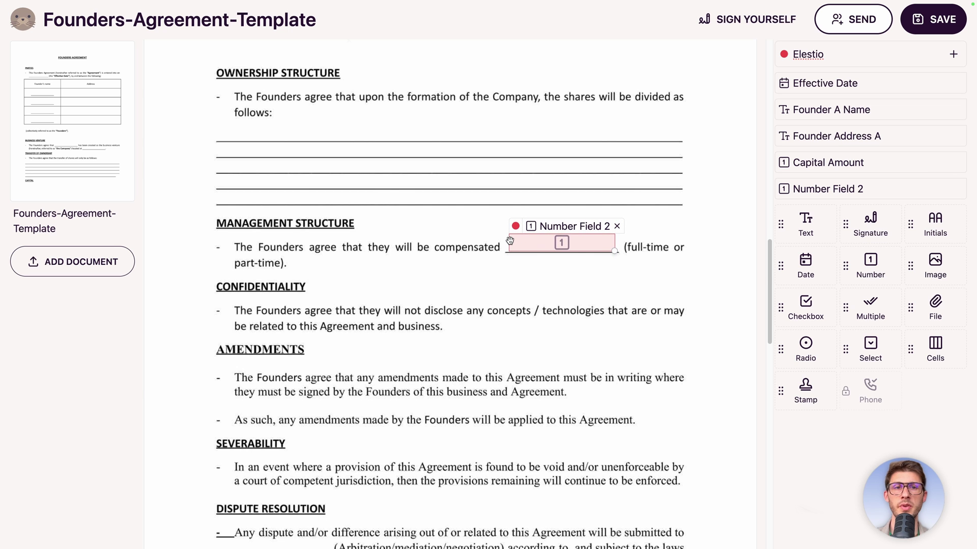
{"action": "scroll", "coordinate": [511, 346], "scroll_direction": "down", "scroll_amount": 5}
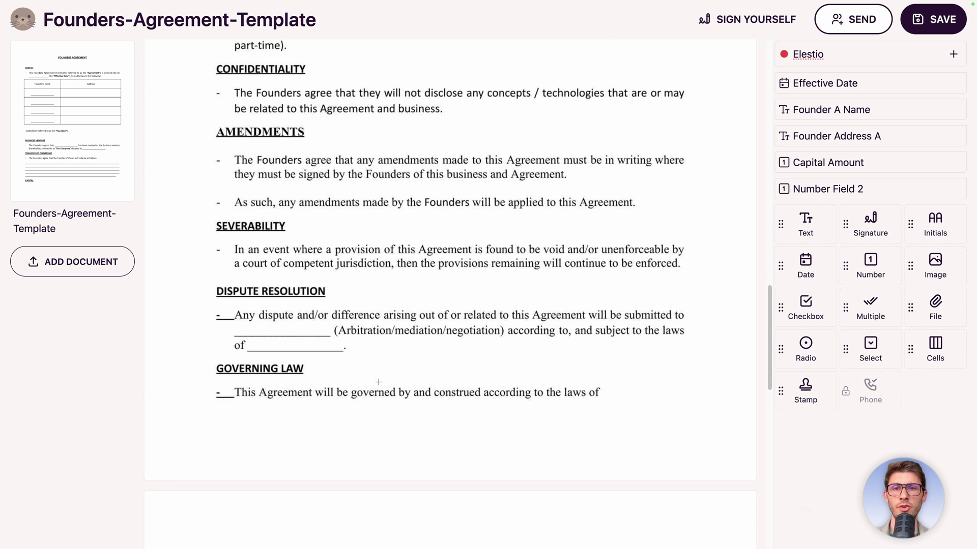
{"action": "scroll", "coordinate": [378, 382], "scroll_direction": "down", "scroll_amount": 10}
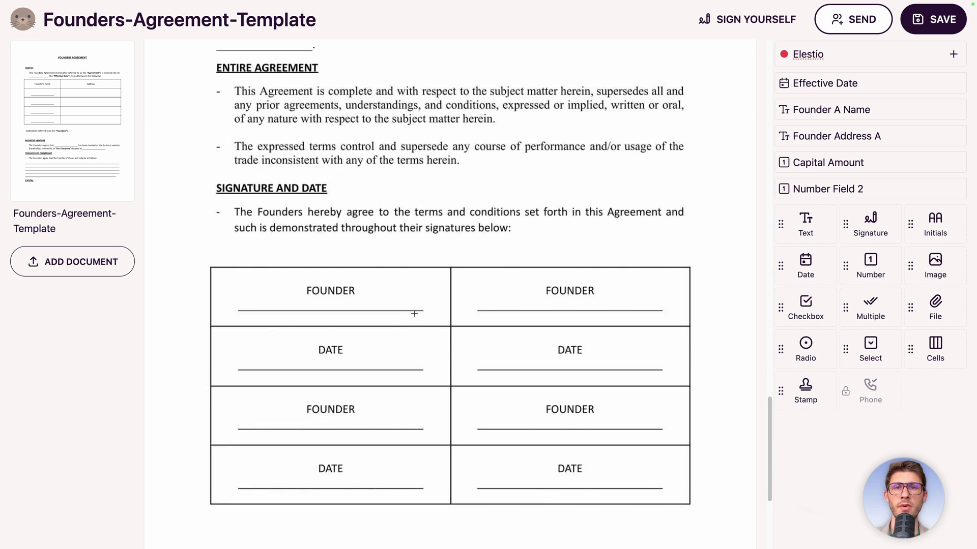
{"action": "scroll", "coordinate": [445, 239], "scroll_direction": "up", "scroll_amount": 3}
{"action": "scroll", "coordinate": [432, 234], "scroll_direction": "up", "scroll_amount": 1}
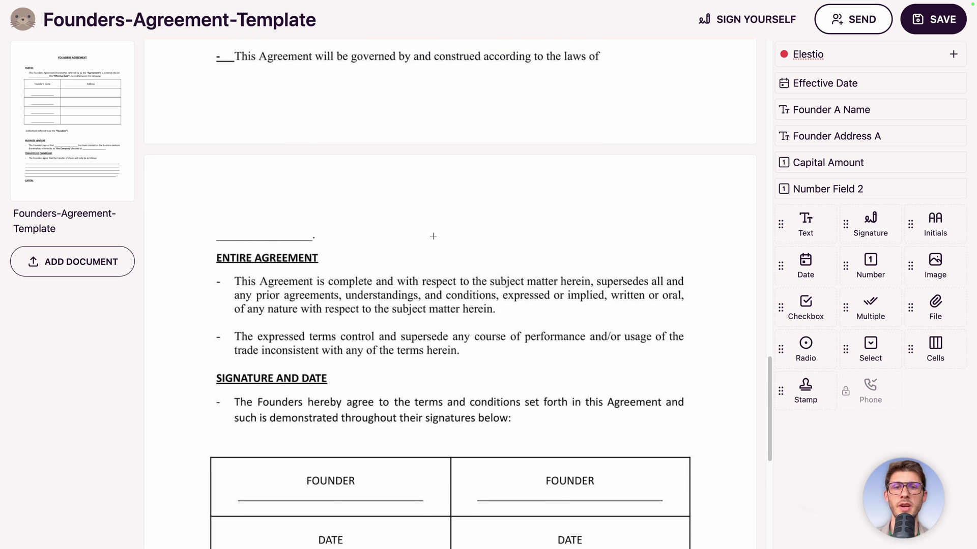
{"action": "scroll", "coordinate": [452, 278], "scroll_direction": "down", "scroll_amount": 2}
{"action": "scroll", "coordinate": [481, 271], "scroll_direction": "down", "scroll_amount": 4}
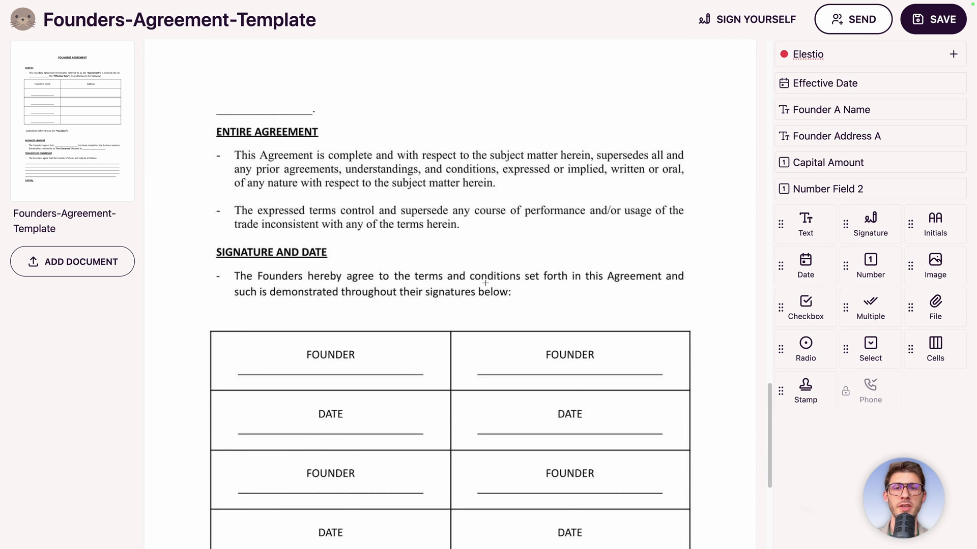
Add text fields on both FOUNDER lines, giving the right-hand one to Founder B.
{"action": "left_click_drag", "start_coordinate": [781, 225], "coordinate": [320, 208]}
{"action": "left_click_drag", "start_coordinate": [781, 250], "coordinate": [528, 207]}
{"action": "left_click", "coordinate": [508, 194]}
{"action": "left_click", "coordinate": [492, 193]}
{"action": "left_click", "coordinate": [509, 232]}
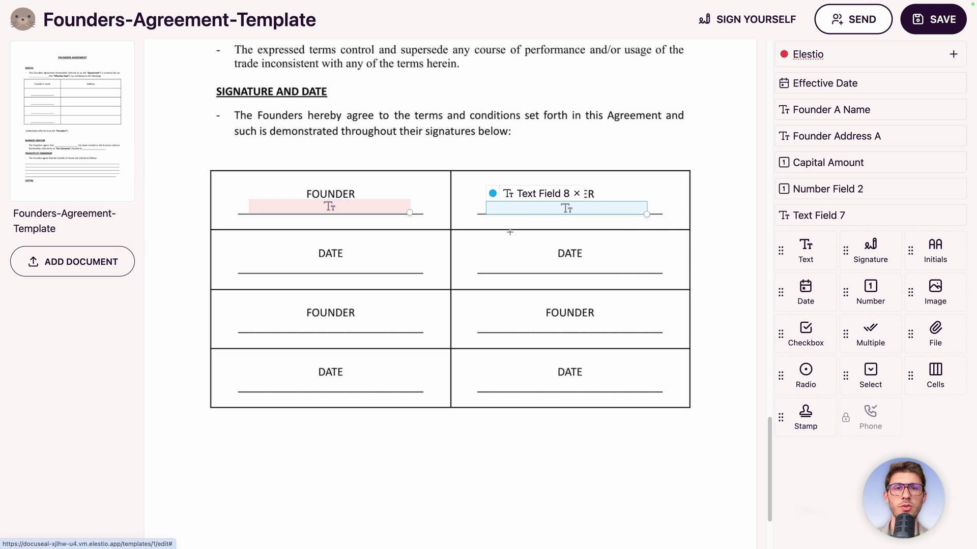
{"action": "left_click", "coordinate": [509, 194]}
{"action": "left_click", "coordinate": [441, 309]}
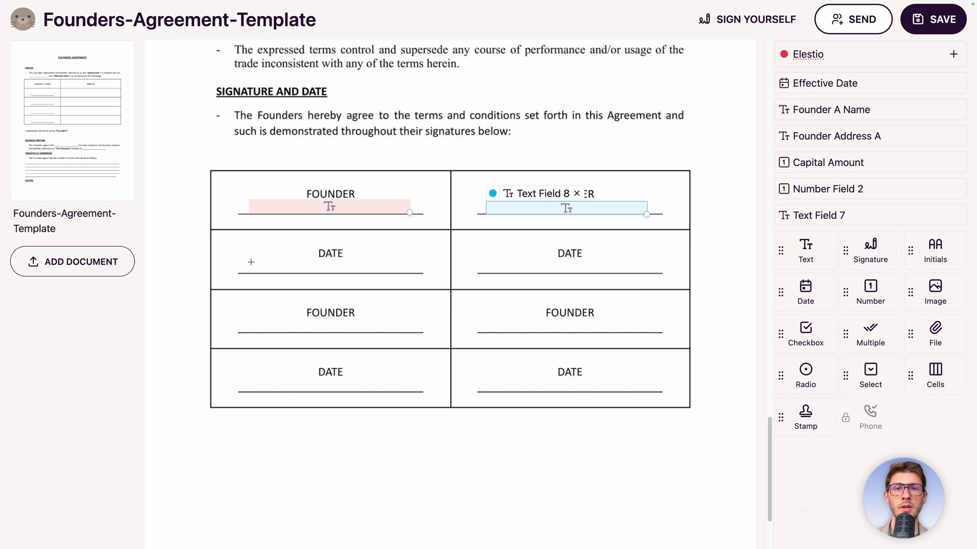
Add date fields on both DATE lines, assigning the right-hand date to Founder B.
{"action": "left_click_drag", "start_coordinate": [250, 258], "coordinate": [407, 270]}
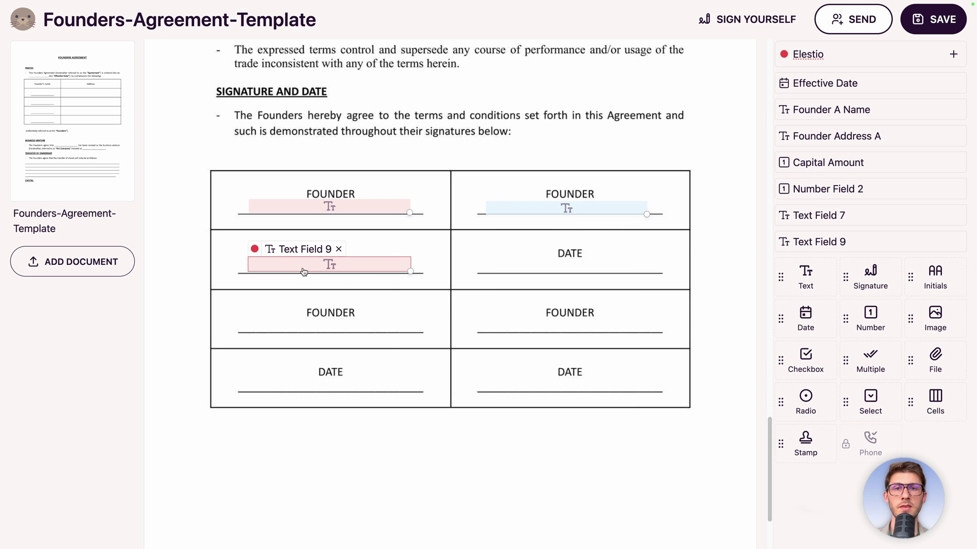
{"action": "left_click", "coordinate": [270, 250]}
{"action": "left_click", "coordinate": [297, 333]}
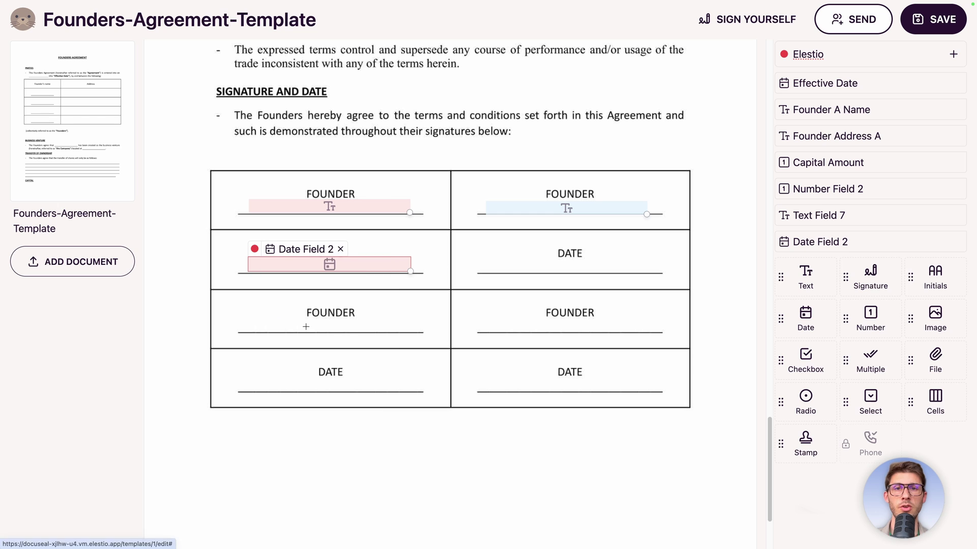
{"action": "left_click_drag", "start_coordinate": [476, 260], "coordinate": [583, 273]}
{"action": "left_click", "coordinate": [493, 253]}
{"action": "left_click", "coordinate": [524, 331]}
{"action": "left_click", "coordinate": [484, 248]}
{"action": "left_click", "coordinate": [508, 290]}
Add two signature boxes below the table, the second one assigned to Founder B.
{"action": "scroll", "coordinate": [366, 364], "scroll_direction": "down", "scroll_amount": 1}
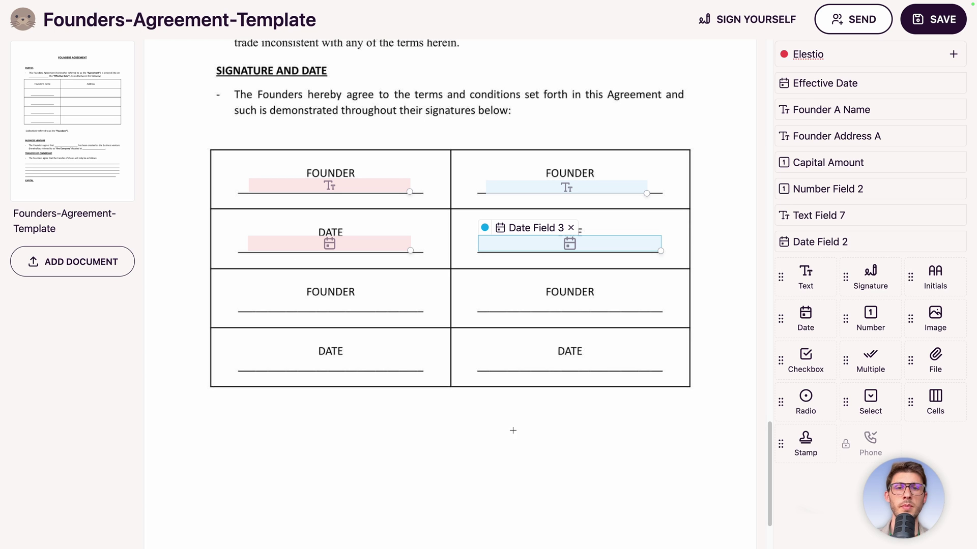
{"action": "left_click_drag", "start_coordinate": [847, 276], "coordinate": [226, 433]}
{"action": "left_click_drag", "start_coordinate": [339, 456], "coordinate": [448, 503]}
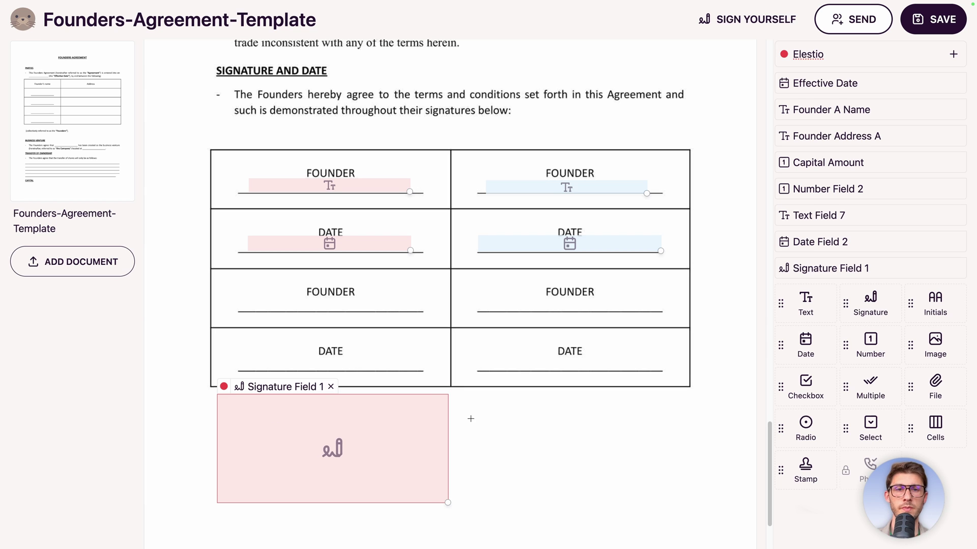
{"action": "mouse_move", "coordinate": [870, 305]}
{"action": "left_mouse_down"}
{"action": "mouse_move", "coordinate": [556, 414]}
{"action": "mouse_move", "coordinate": [492, 422]}
{"action": "mouse_move", "coordinate": [548, 448]}
{"action": "left_mouse_up"}
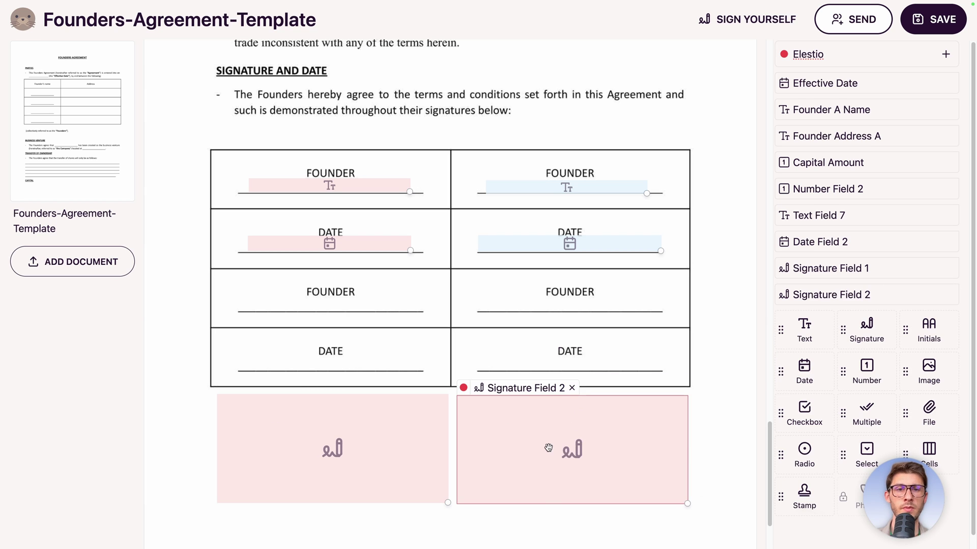
{"action": "left_click", "coordinate": [464, 389]}
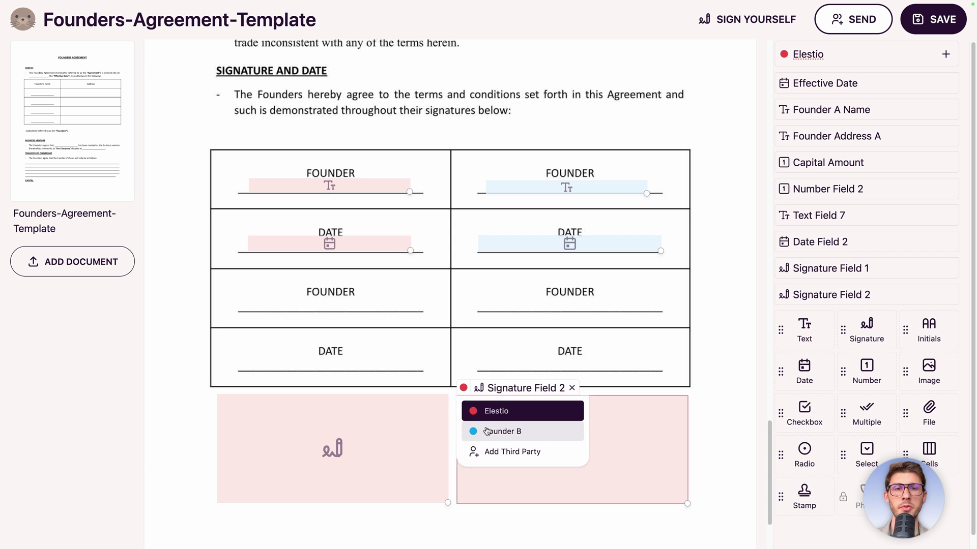
{"action": "left_click", "coordinate": [484, 431]}
{"action": "scroll", "coordinate": [473, 292], "scroll_direction": "up", "scroll_amount": 5}
{"action": "scroll", "coordinate": [472, 292], "scroll_direction": "up", "scroll_amount": 15}
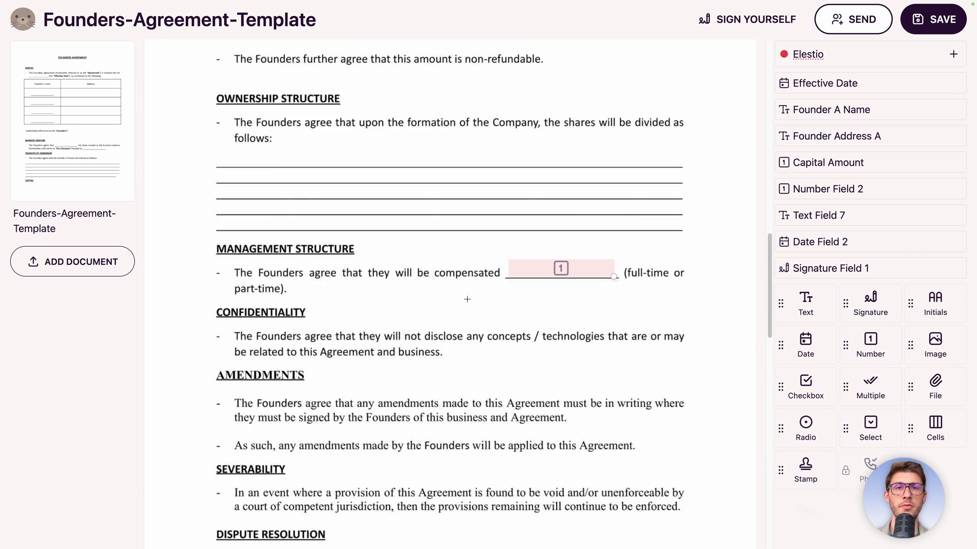
{"action": "scroll", "coordinate": [464, 303], "scroll_direction": "down", "scroll_amount": 15}
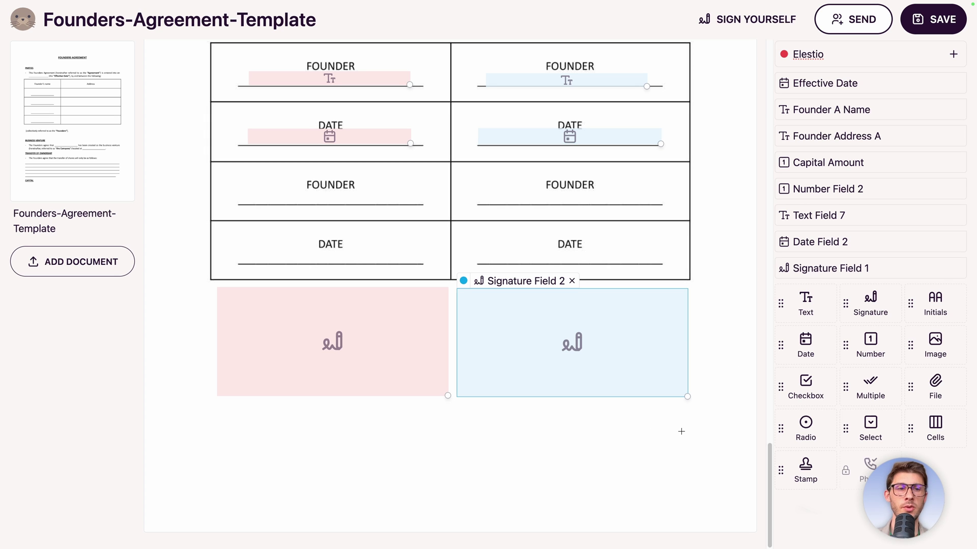
{"action": "scroll", "coordinate": [658, 436], "scroll_direction": "up", "scroll_amount": 10}
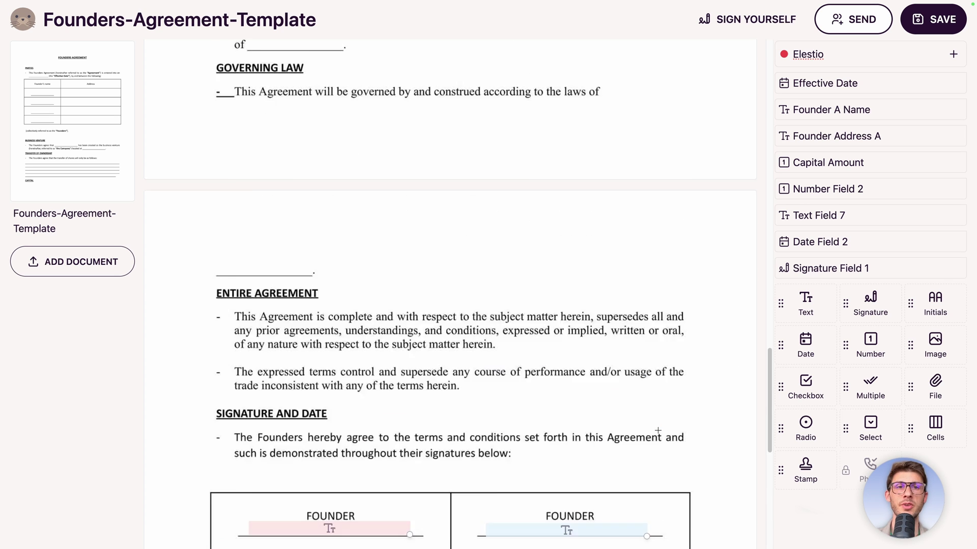
Place initials boxes at the page bottom and below CAPITAL, assigning one to each founder.
{"action": "left_click_drag", "start_coordinate": [907, 304], "coordinate": [638, 434]}
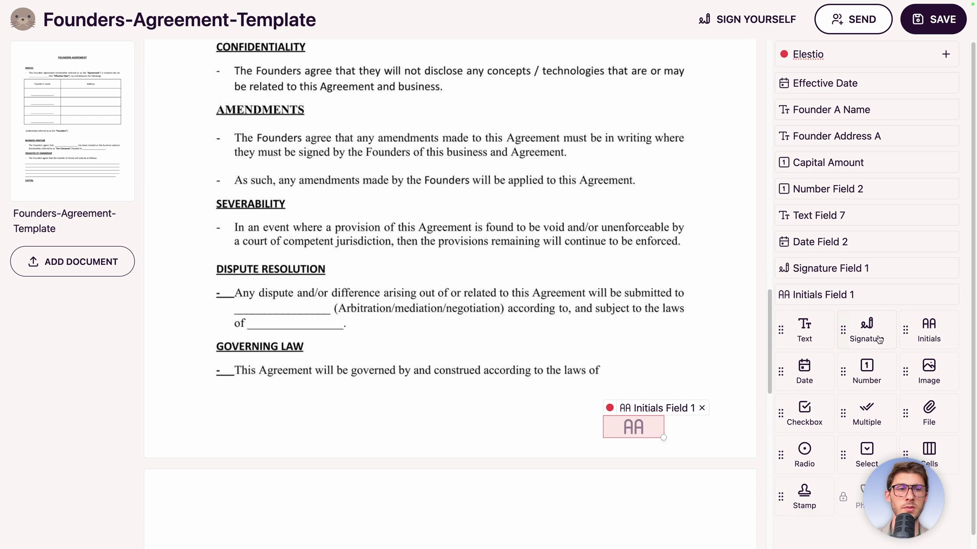
{"action": "left_click_drag", "start_coordinate": [907, 328], "coordinate": [696, 429]}
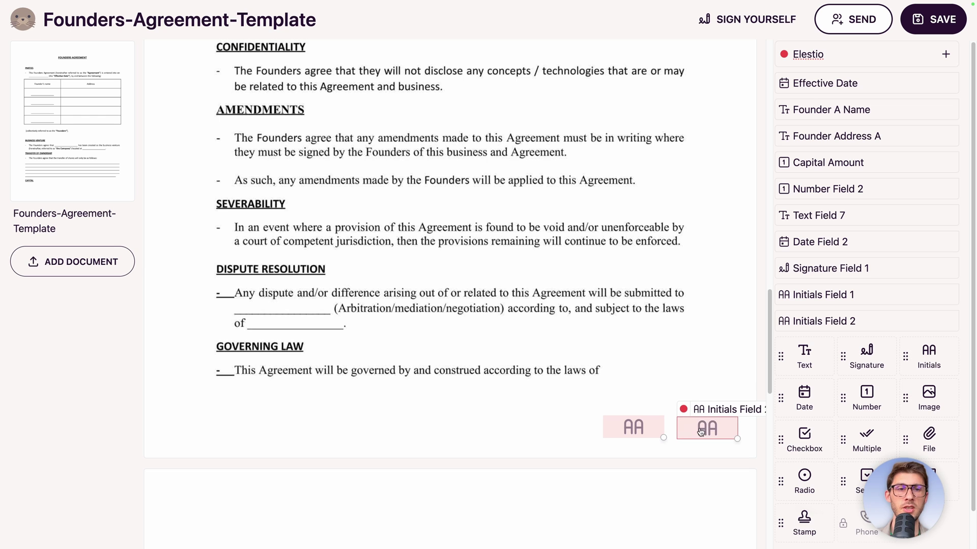
{"action": "left_click", "coordinate": [684, 411]}
{"action": "left_click", "coordinate": [695, 433]}
{"action": "scroll", "coordinate": [458, 254], "scroll_direction": "up", "scroll_amount": 15}
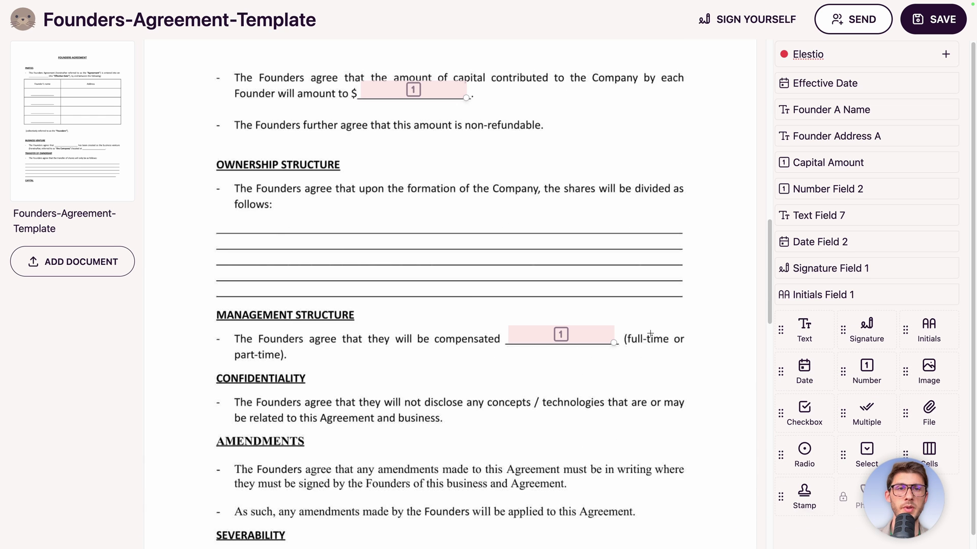
{"action": "left_click_drag", "start_coordinate": [903, 329], "coordinate": [649, 440]}
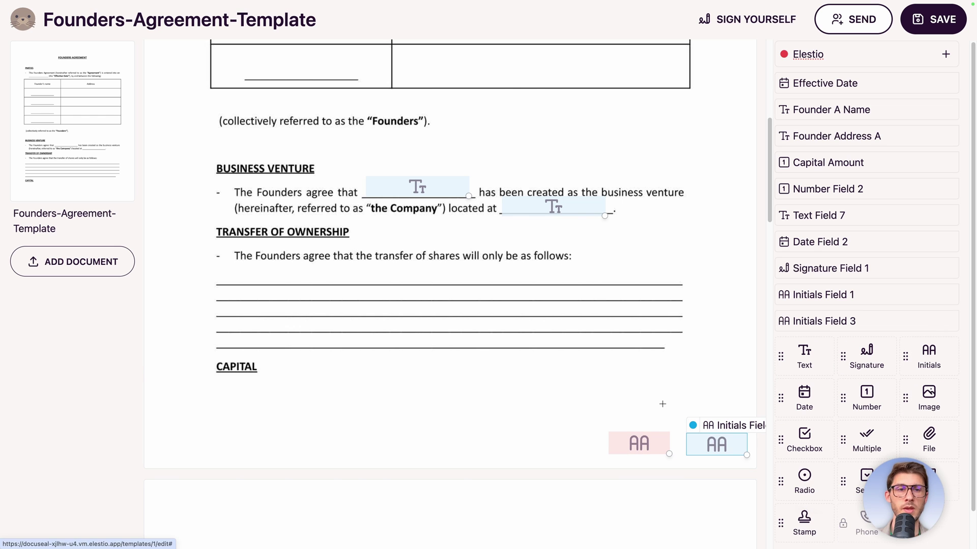
Add two checkboxes beside the non-refundable line, assigning the second to Founder B.
{"action": "scroll", "coordinate": [527, 326], "scroll_direction": "down", "scroll_amount": 2}
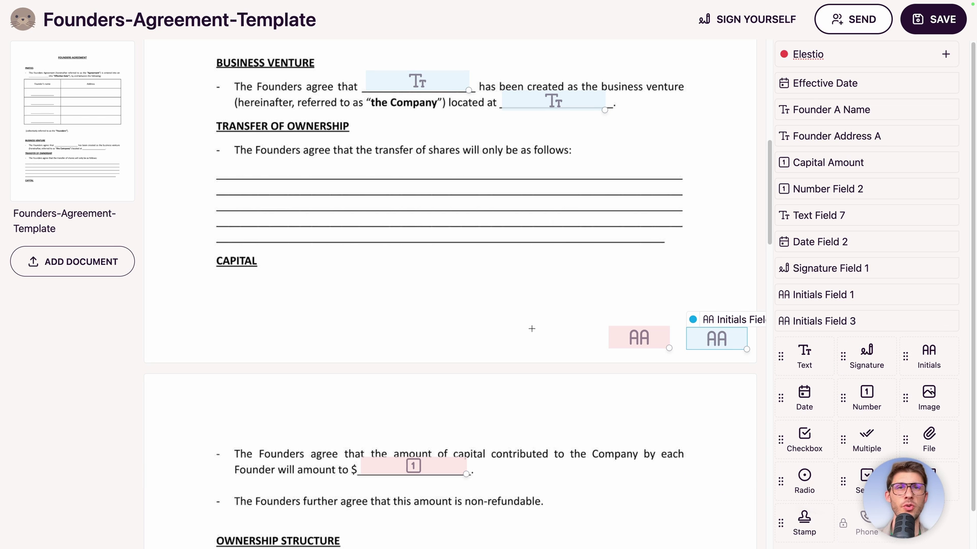
{"action": "scroll", "coordinate": [531, 336], "scroll_direction": "down", "scroll_amount": 2}
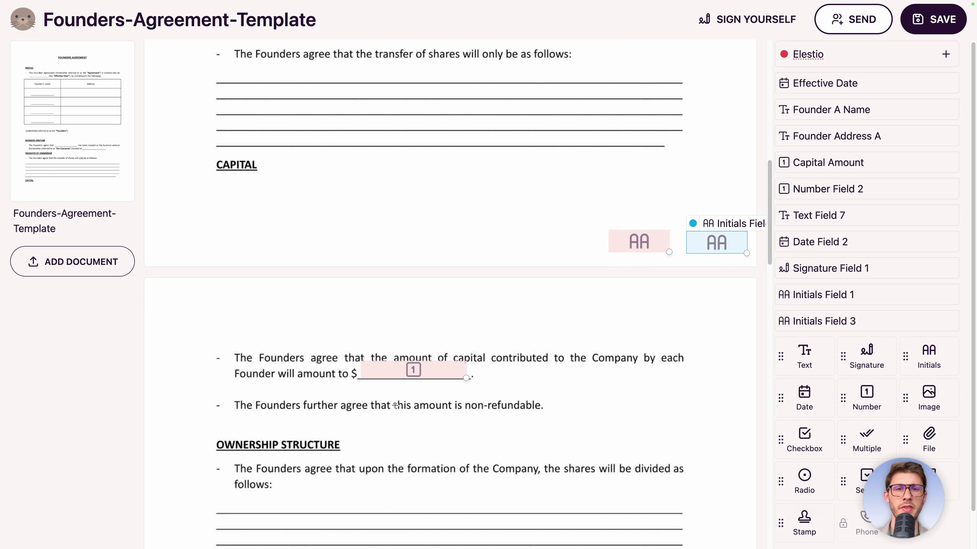
{"action": "left_click_drag", "start_coordinate": [800, 447], "coordinate": [198, 401]}
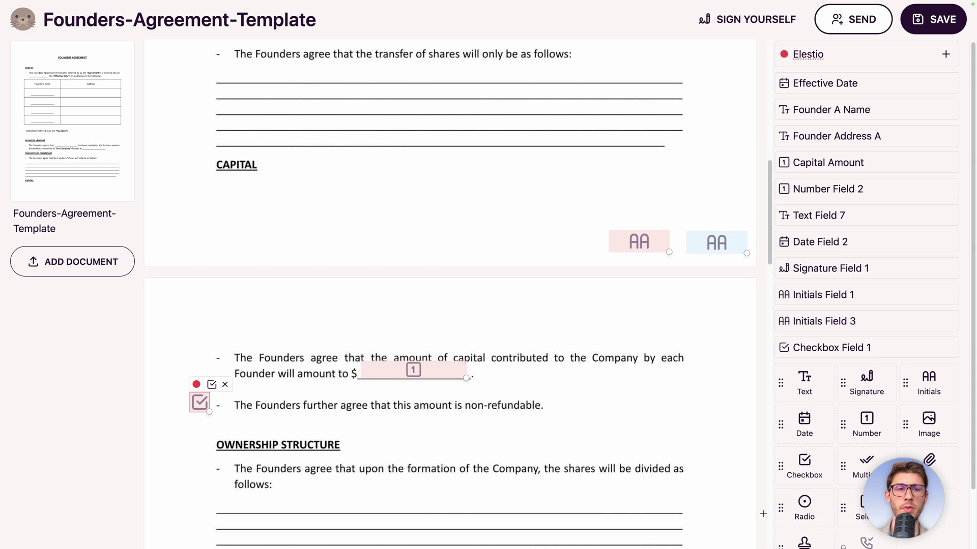
{"action": "left_click_drag", "start_coordinate": [794, 464], "coordinate": [222, 404]}
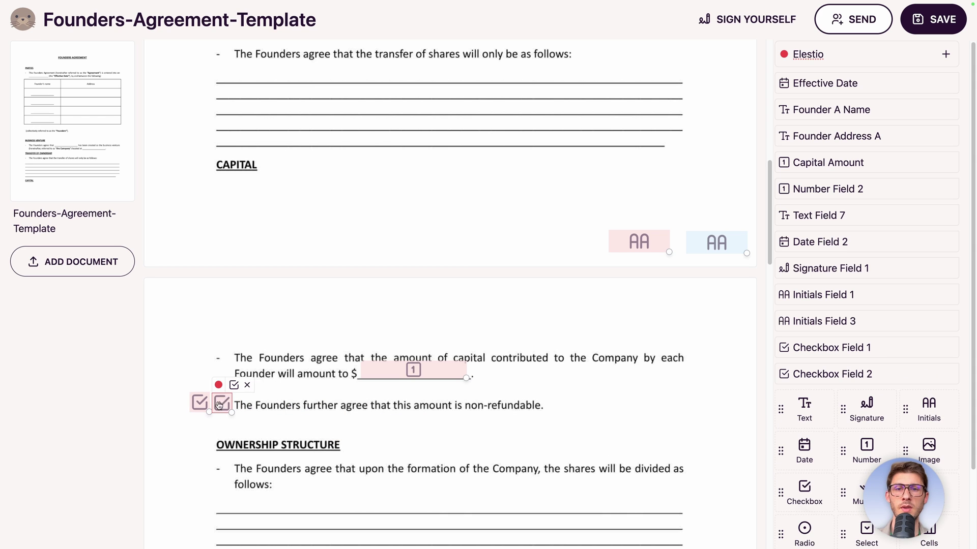
{"action": "left_click", "coordinate": [220, 385]}
{"action": "left_click", "coordinate": [235, 427]}
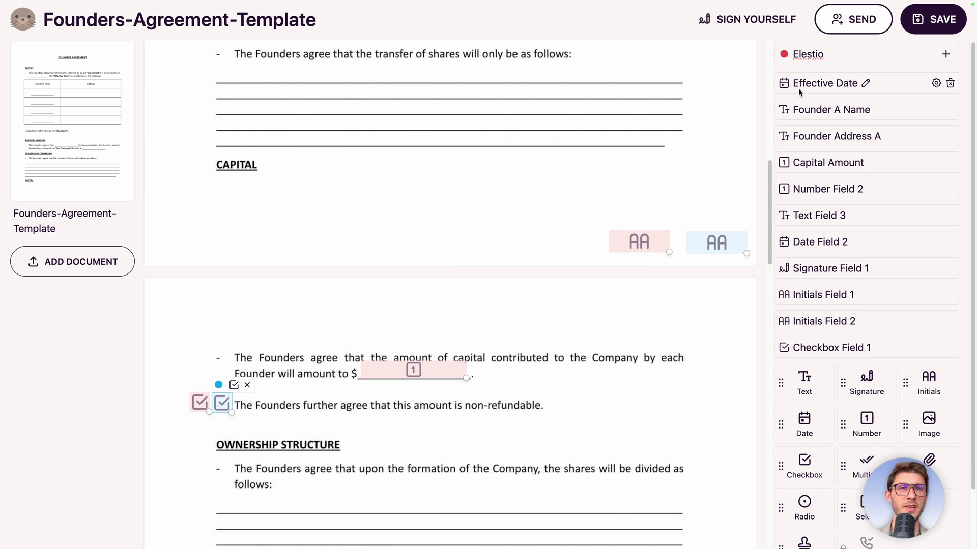
Move Initials Field 1 and Initials Field 2 up below Founder Address A in the field list.
{"action": "scroll", "coordinate": [821, 280], "scroll_direction": "down", "scroll_amount": 1}
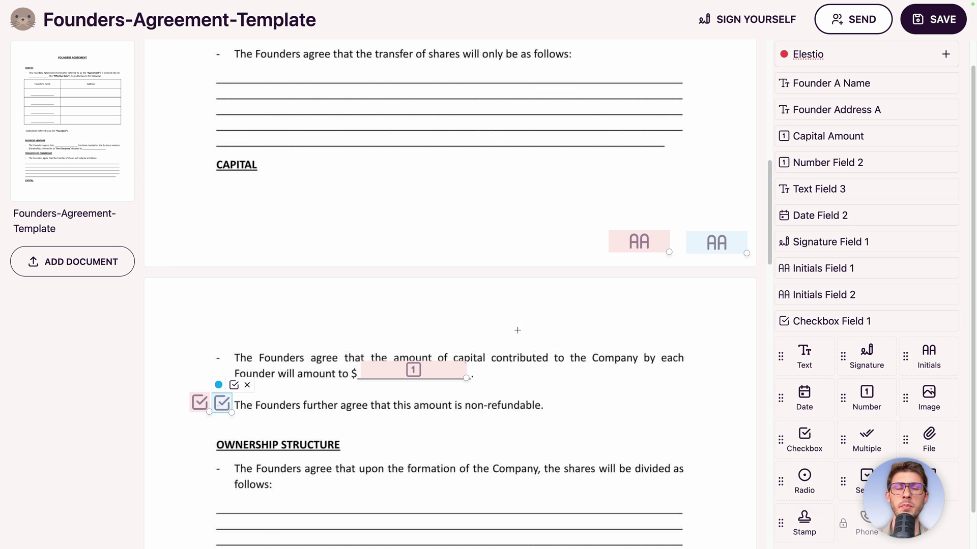
{"action": "scroll", "coordinate": [518, 330], "scroll_direction": "up", "scroll_amount": 9}
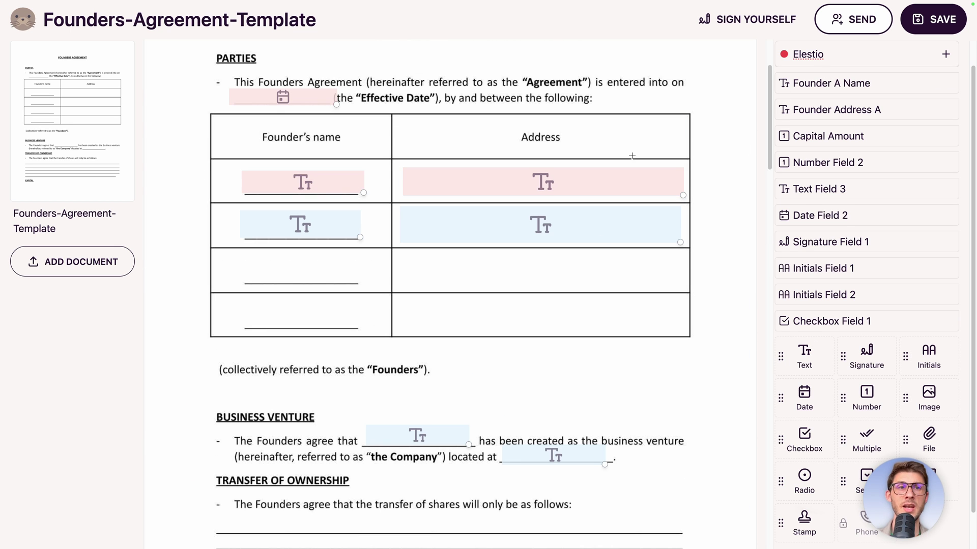
{"action": "scroll", "coordinate": [475, 256], "scroll_direction": "up", "scroll_amount": 3}
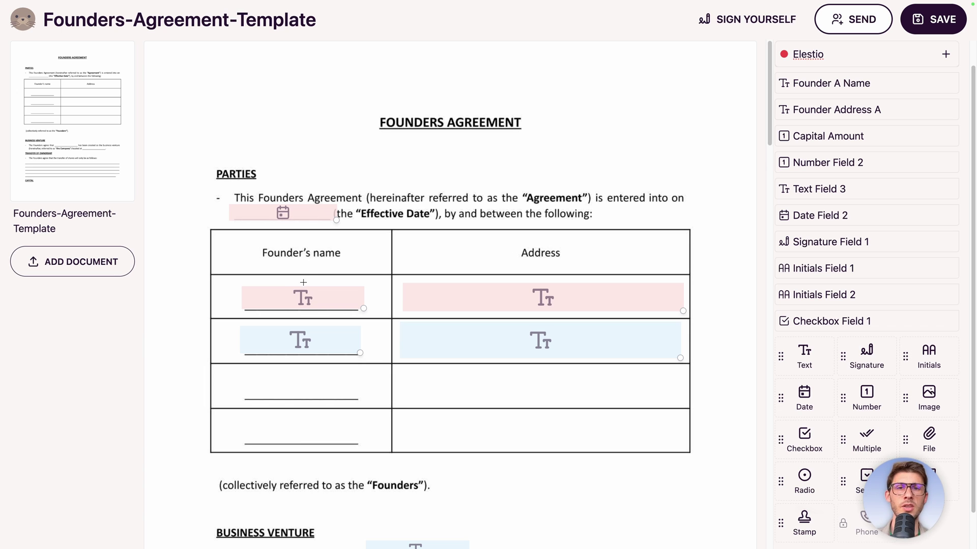
{"action": "scroll", "coordinate": [392, 299], "scroll_direction": "down", "scroll_amount": 10}
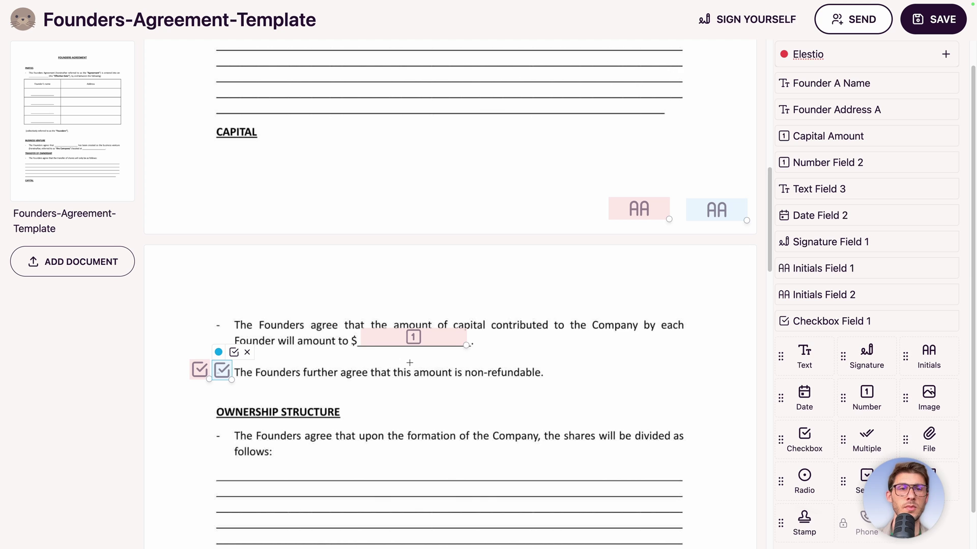
{"action": "scroll", "coordinate": [409, 363], "scroll_direction": "up", "scroll_amount": 5}
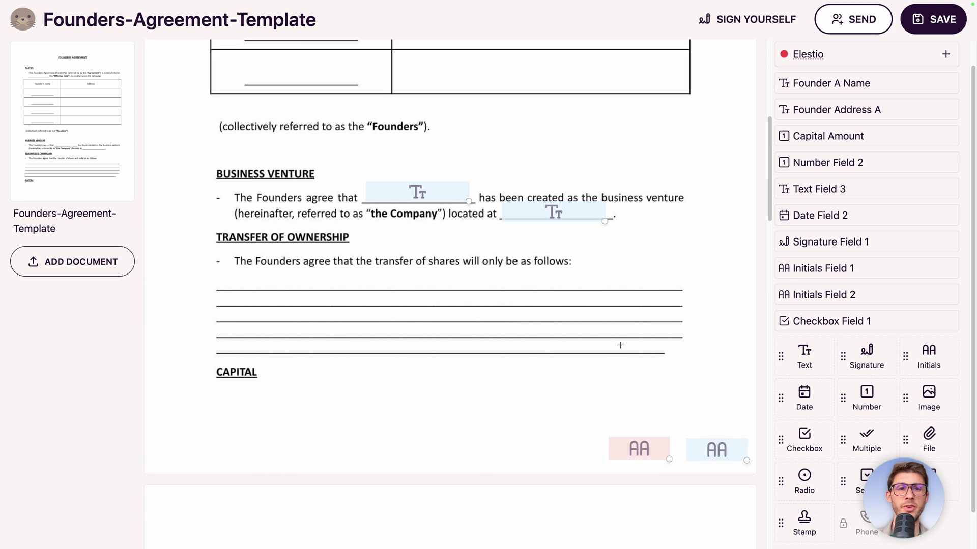
{"action": "scroll", "coordinate": [620, 345], "scroll_direction": "up", "scroll_amount": 4}
{"action": "scroll", "coordinate": [298, 182], "scroll_direction": "down", "scroll_amount": 1}
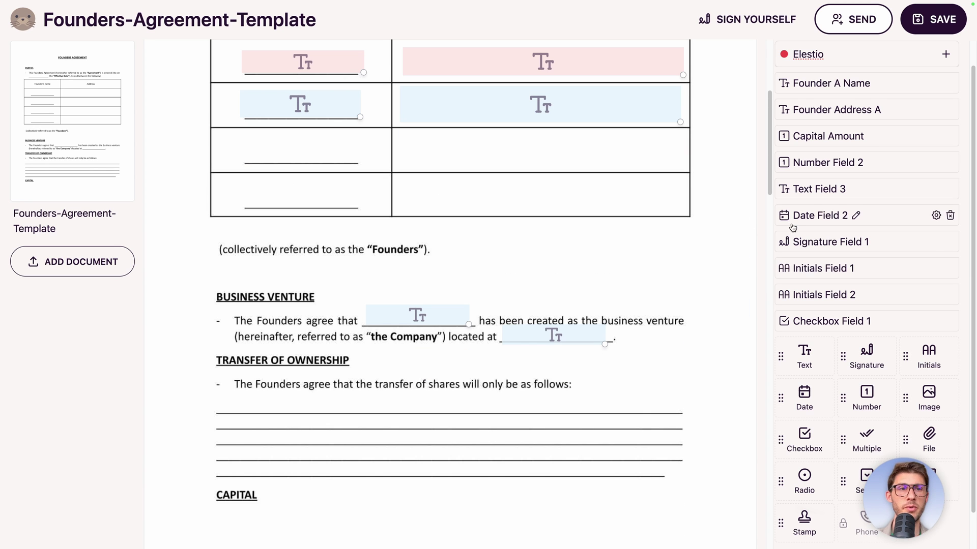
{"action": "left_click_drag", "start_coordinate": [788, 268], "coordinate": [798, 121]}
{"action": "left_click", "coordinate": [784, 300]}
{"action": "left_click_drag", "start_coordinate": [783, 300], "coordinate": [790, 155]}
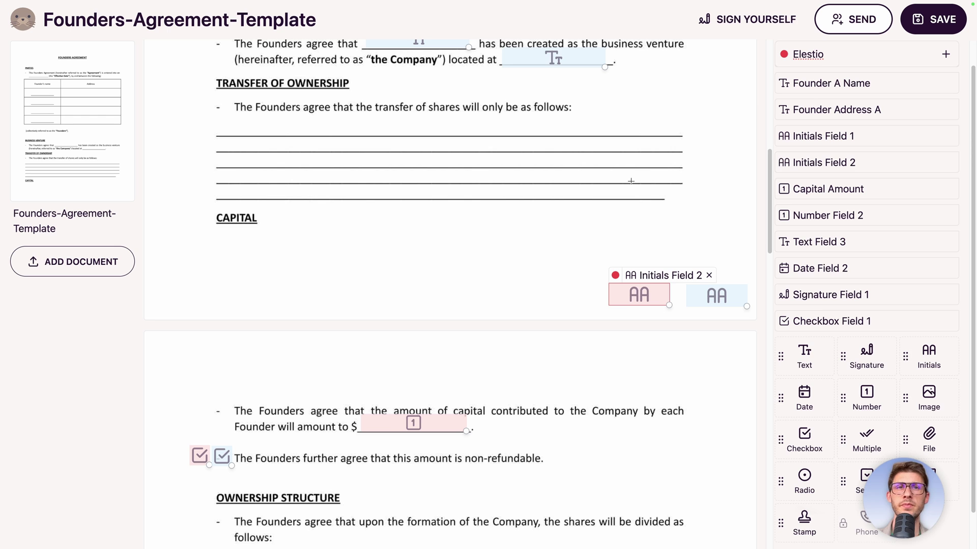
Review the document and save the Founders-Agreement-Template.
{"action": "scroll", "coordinate": [471, 166], "scroll_direction": "up", "scroll_amount": 3}
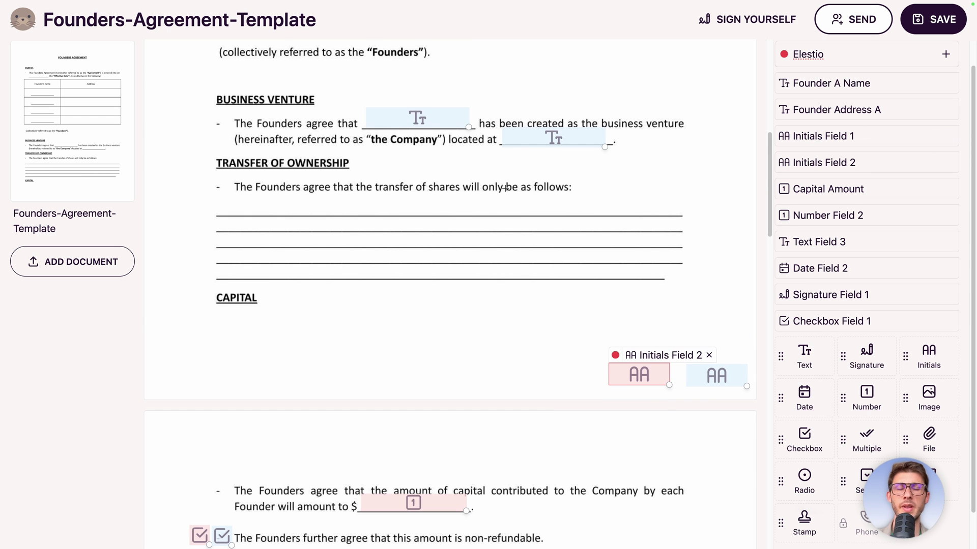
{"action": "scroll", "coordinate": [465, 217], "scroll_direction": "down", "scroll_amount": 7}
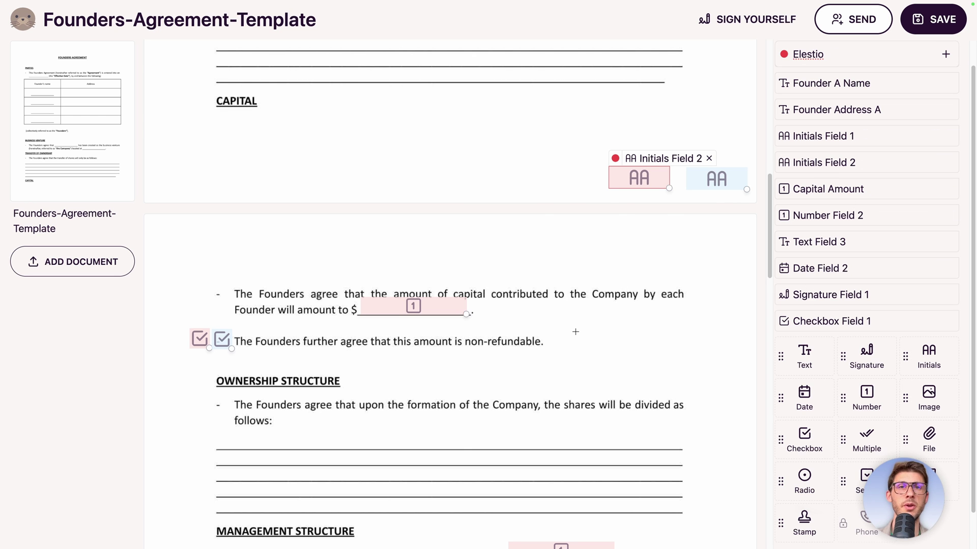
{"action": "scroll", "coordinate": [575, 332], "scroll_direction": "down", "scroll_amount": 15}
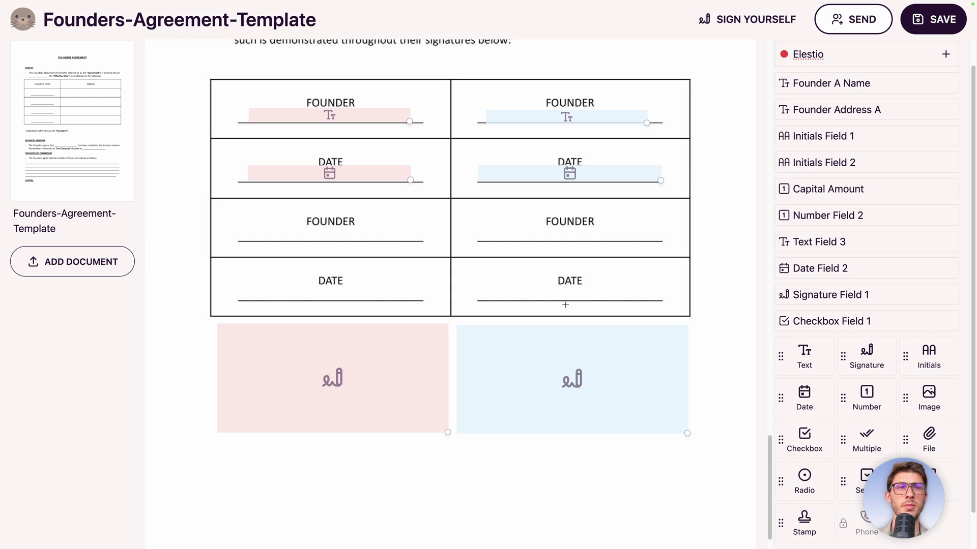
{"action": "left_click", "coordinate": [925, 28]}
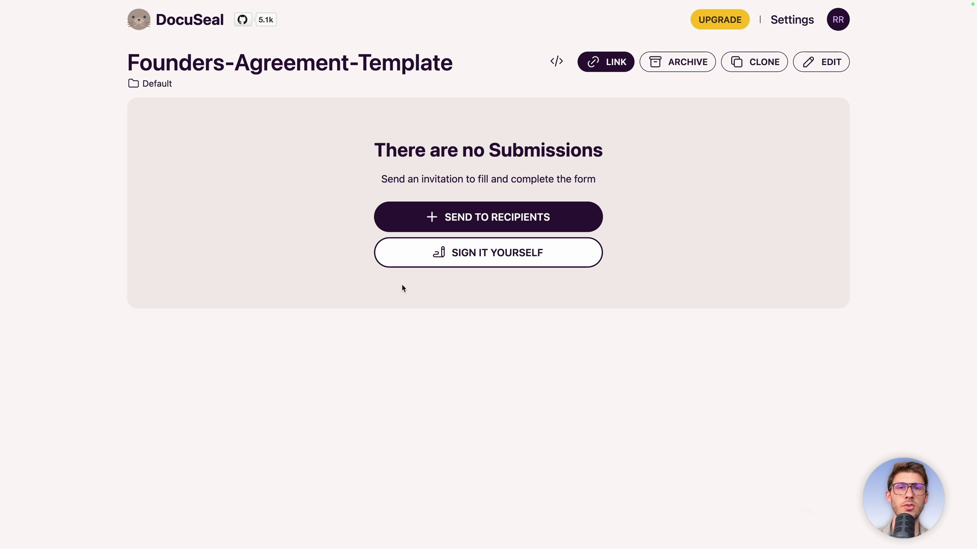
Compare the via Phone, Detailed, Upload List and via Email recipient options, then go to SMTP settings.
{"action": "left_click", "coordinate": [466, 219]}
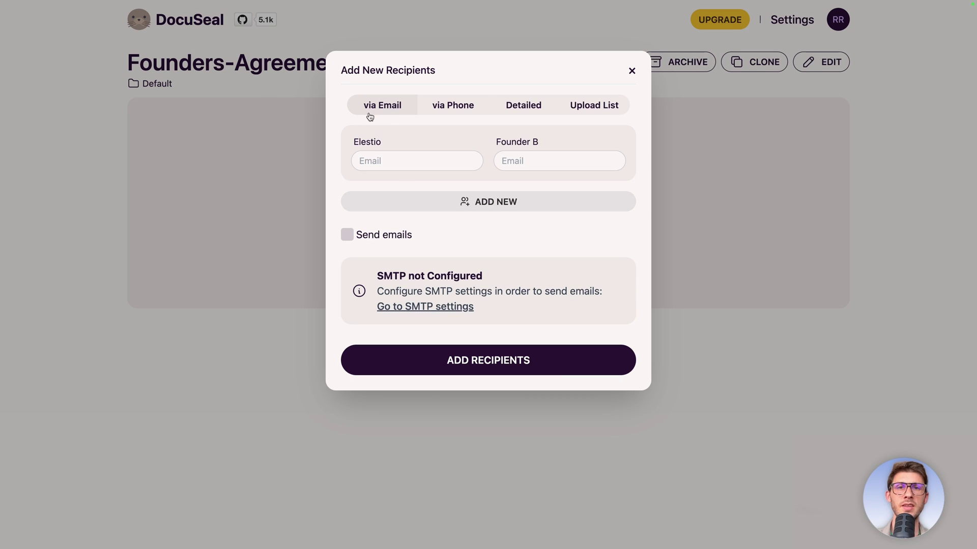
{"action": "left_click", "coordinate": [452, 108]}
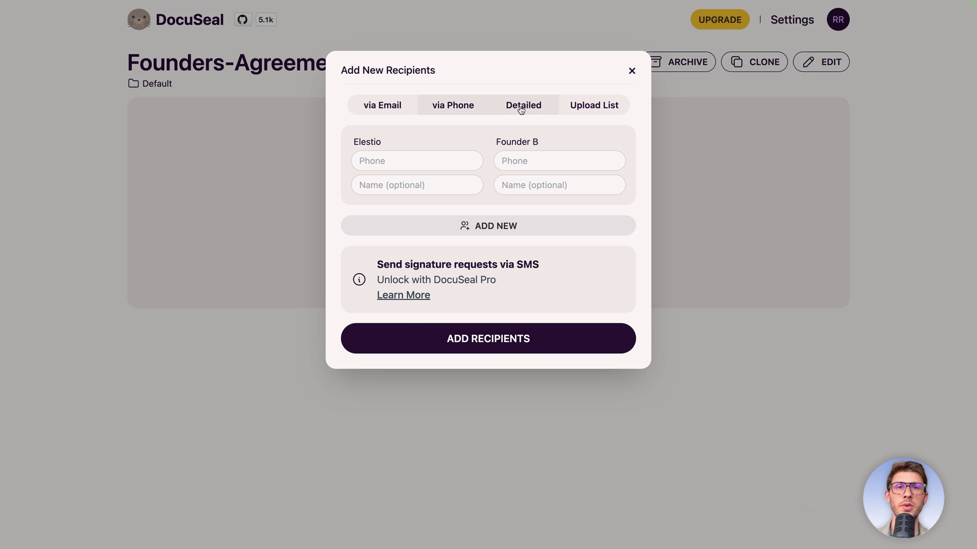
{"action": "left_click", "coordinate": [518, 110]}
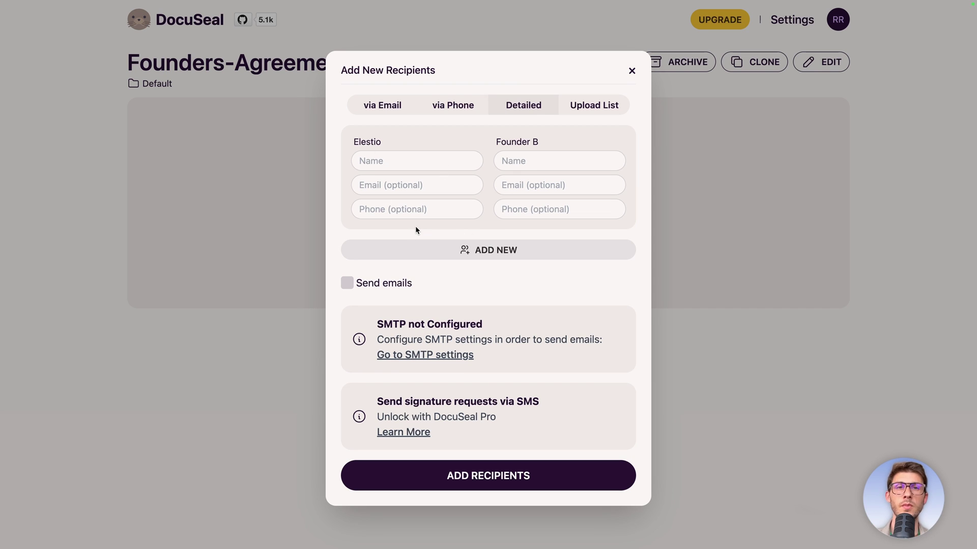
{"action": "left_click", "coordinate": [583, 110]}
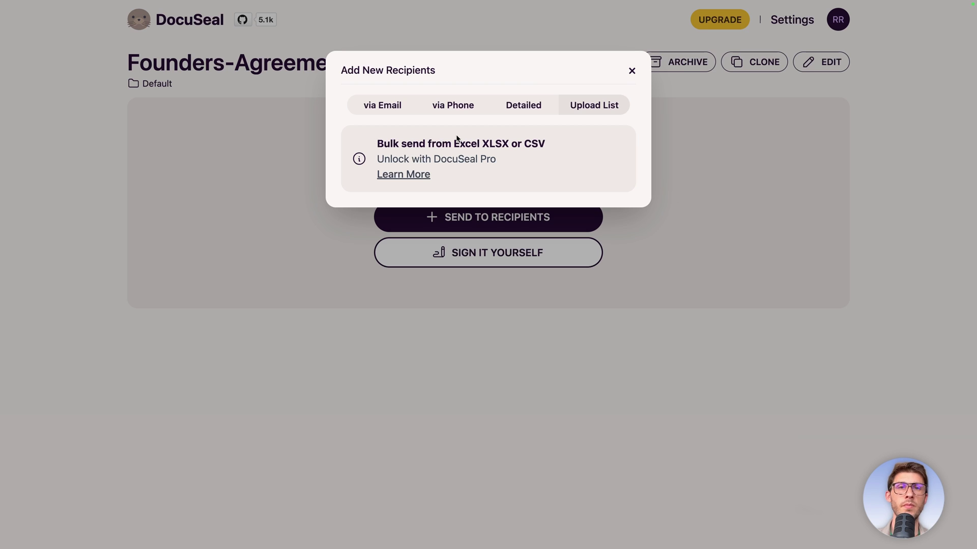
{"action": "left_click", "coordinate": [382, 104]}
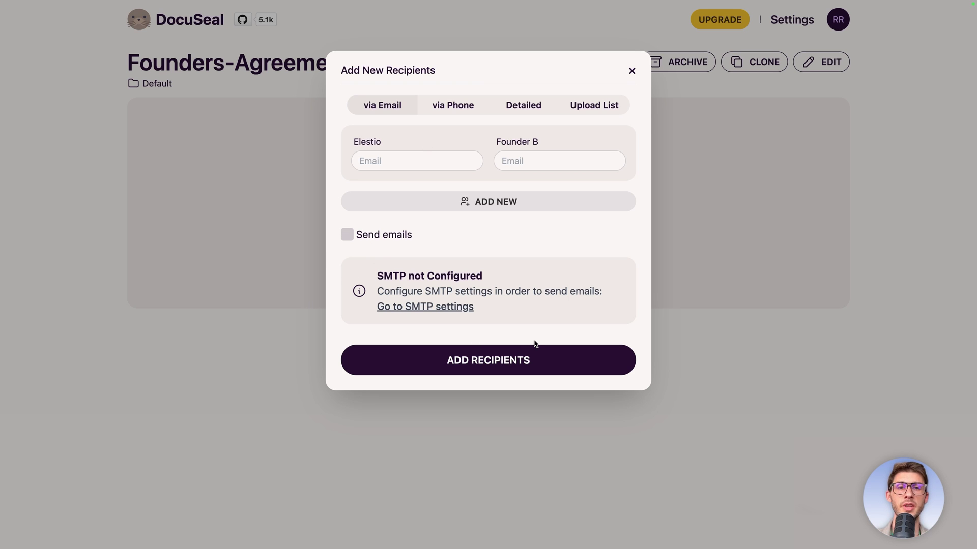
{"action": "left_click", "coordinate": [423, 308]}
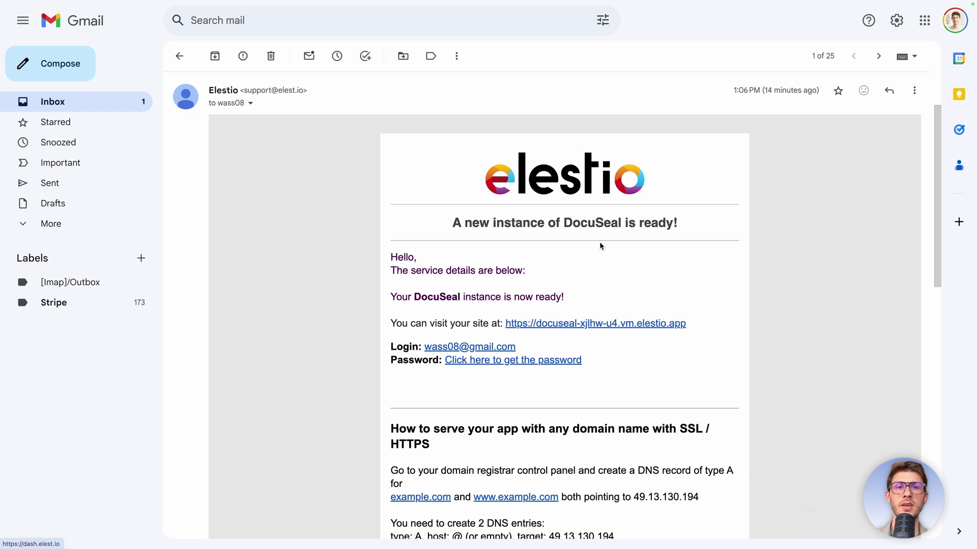
Scroll the Elestio email down to its 'How to configure SMTP' details.
{"action": "scroll", "coordinate": [634, 262], "scroll_direction": "down", "scroll_amount": 8}
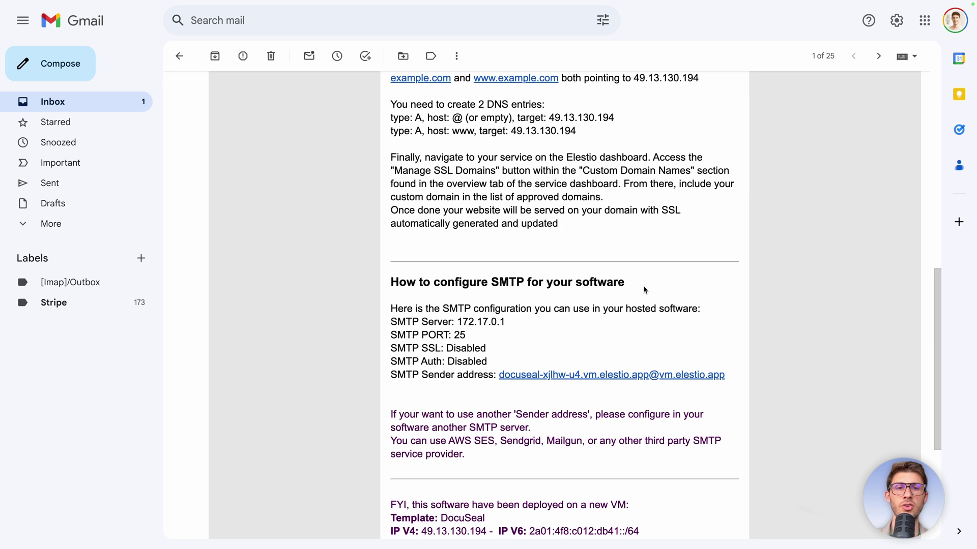
{"action": "scroll", "coordinate": [644, 290], "scroll_direction": "down", "scroll_amount": 1}
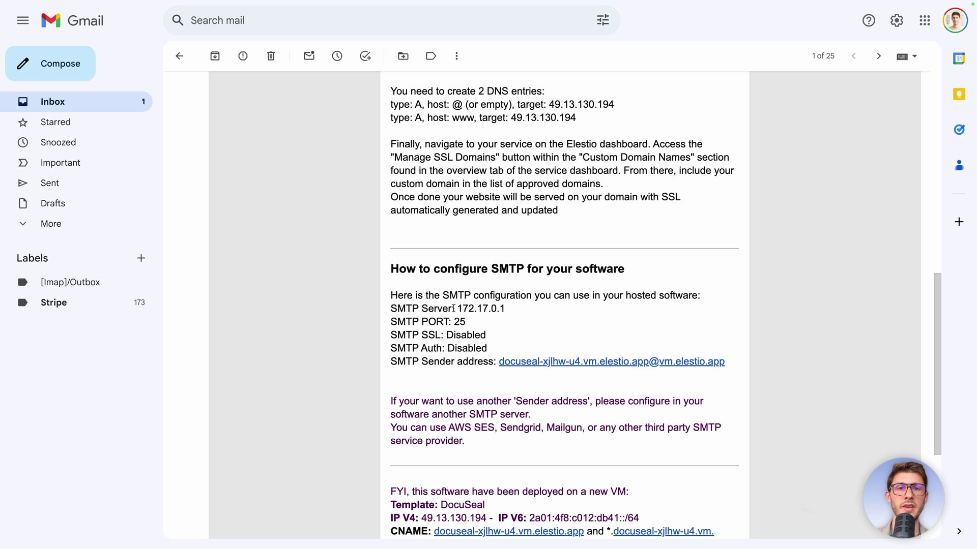
Set the SMTP host to 172.17.0.1, copied from the email, and the port to 25.
{"action": "left_click_drag", "start_coordinate": [460, 308], "coordinate": [511, 306]}
{"action": "key", "text": "ctrl+c"}
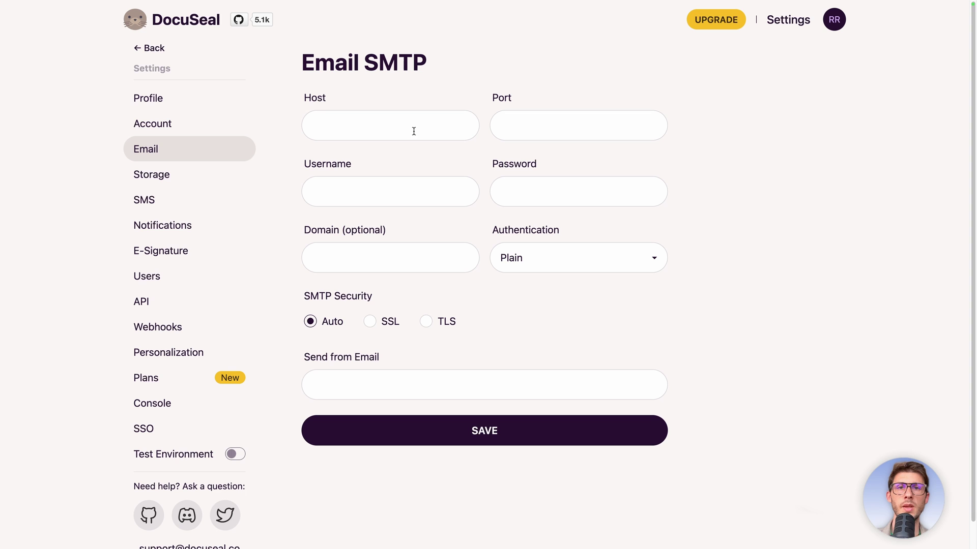
{"action": "left_click", "coordinate": [402, 128]}
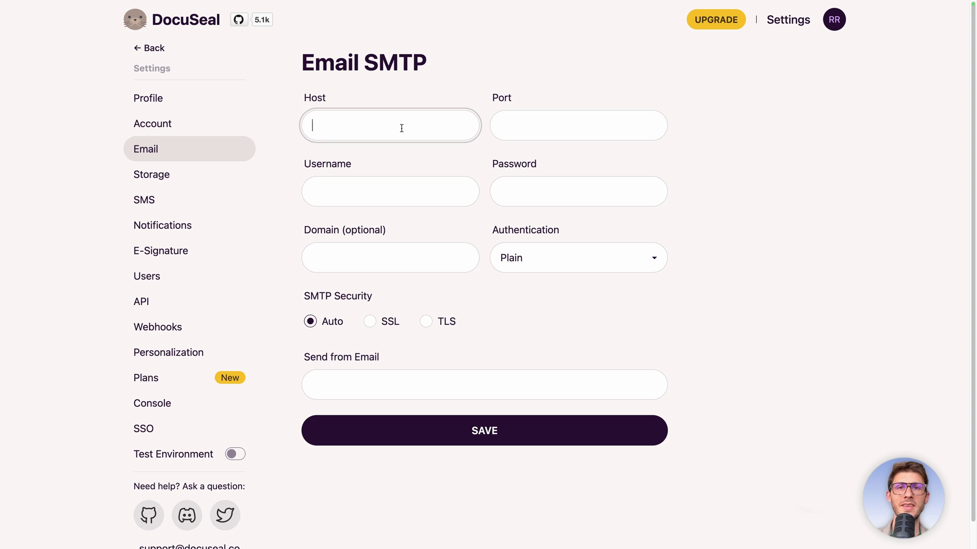
{"action": "key", "text": "ctrl+v"}
{"action": "left_click", "coordinate": [529, 124]}
{"action": "type", "text": "25"}
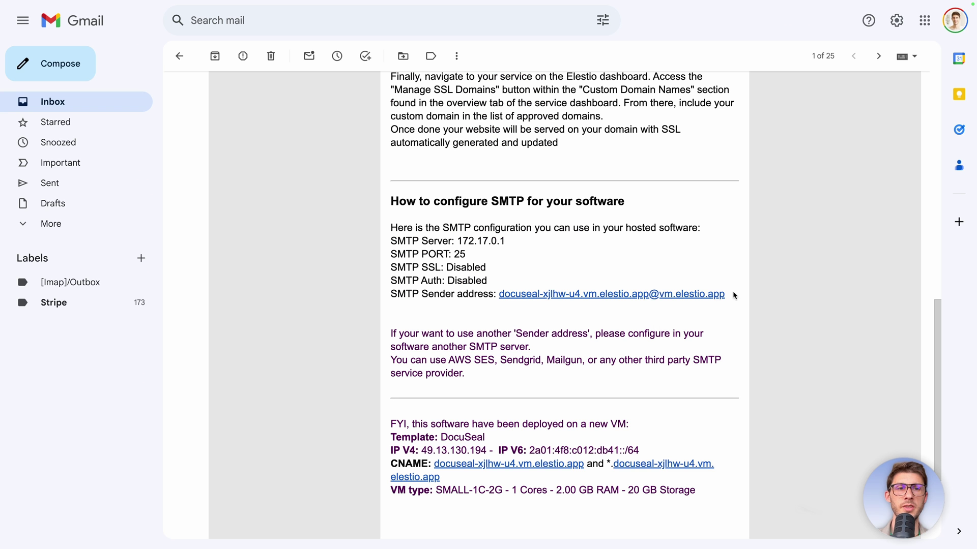
Fill Send from Email with Elestio's sender address, save, and return to the templates list.
{"action": "left_click_drag", "start_coordinate": [733, 294], "coordinate": [500, 295]}
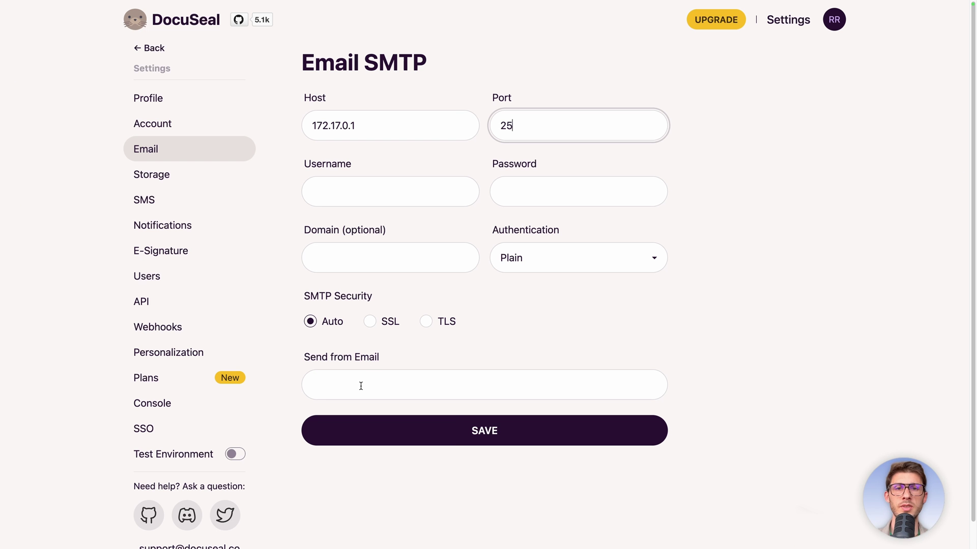
{"action": "left_click", "coordinate": [359, 386]}
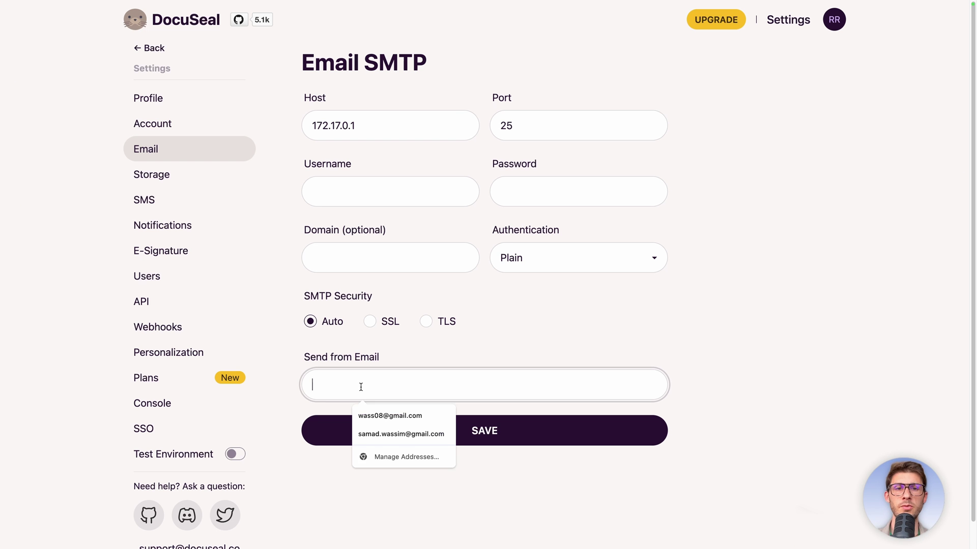
{"action": "key", "text": "ctrl+v"}
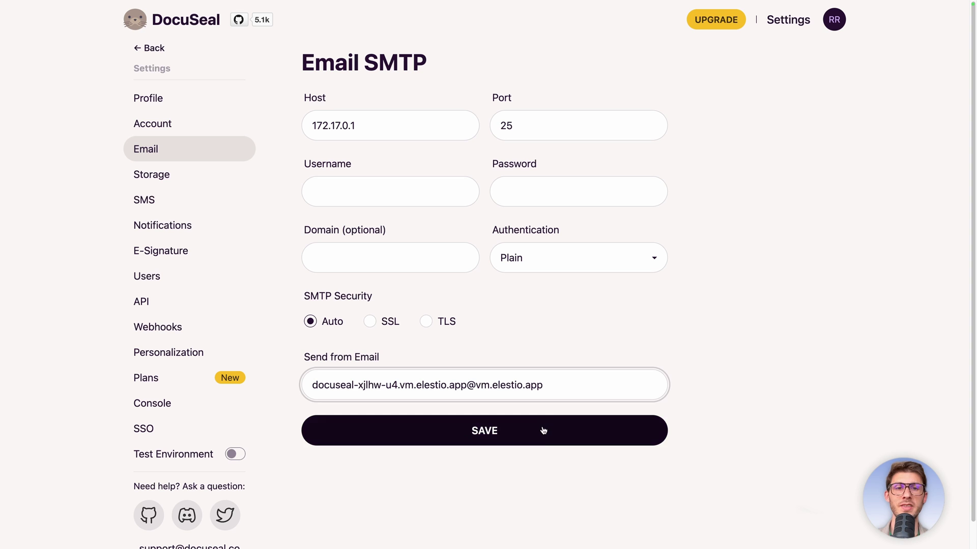
{"action": "left_click", "coordinate": [542, 427]}
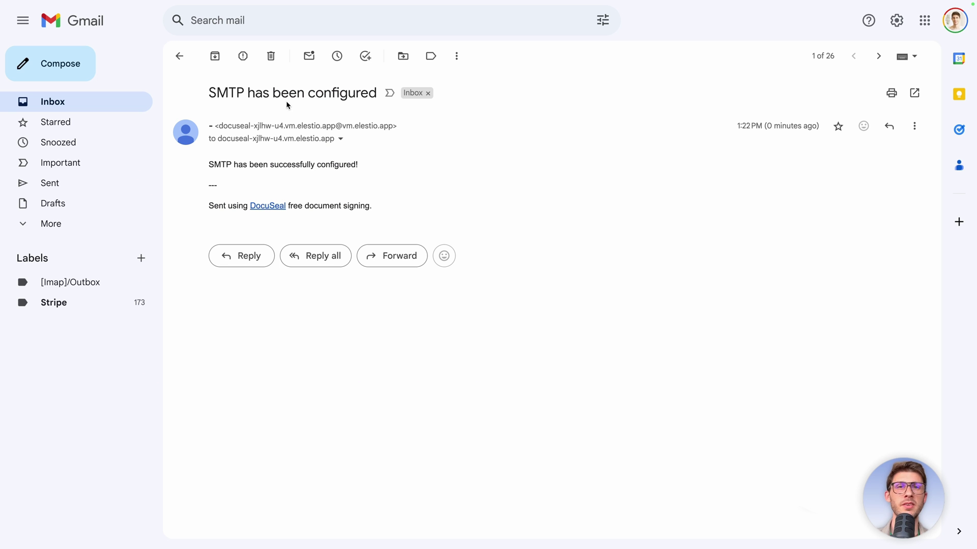
{"action": "left_click_drag", "start_coordinate": [202, 90], "coordinate": [377, 93]}
{"action": "left_click", "coordinate": [366, 93]}
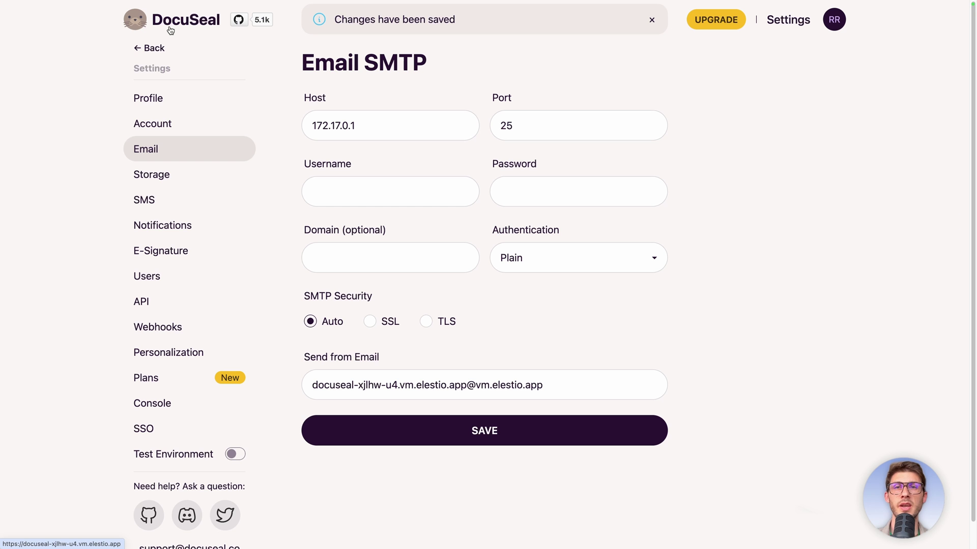
{"action": "left_click", "coordinate": [170, 30]}
Add both founders as recipients with the same e-mail address and send the invitations.
{"action": "left_click", "coordinate": [220, 116]}
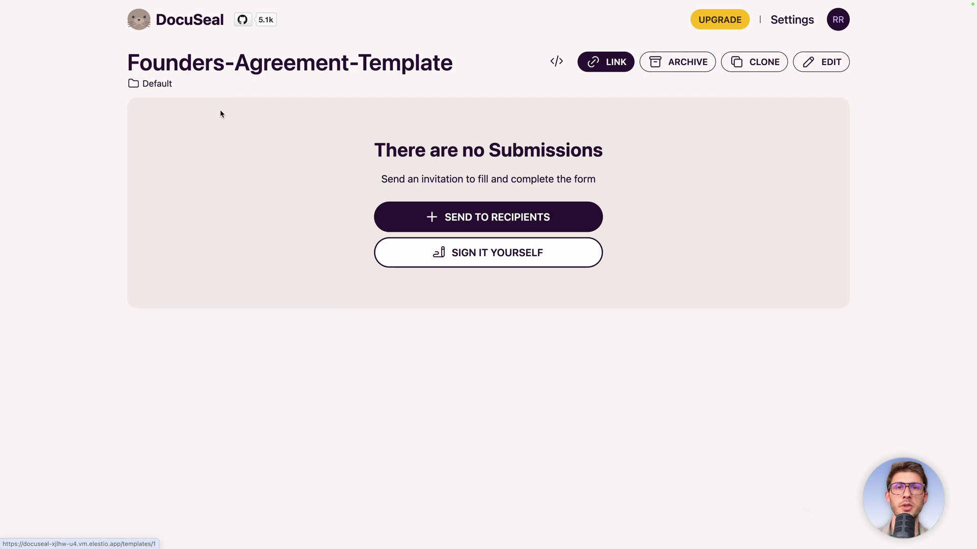
{"action": "left_click", "coordinate": [433, 214]}
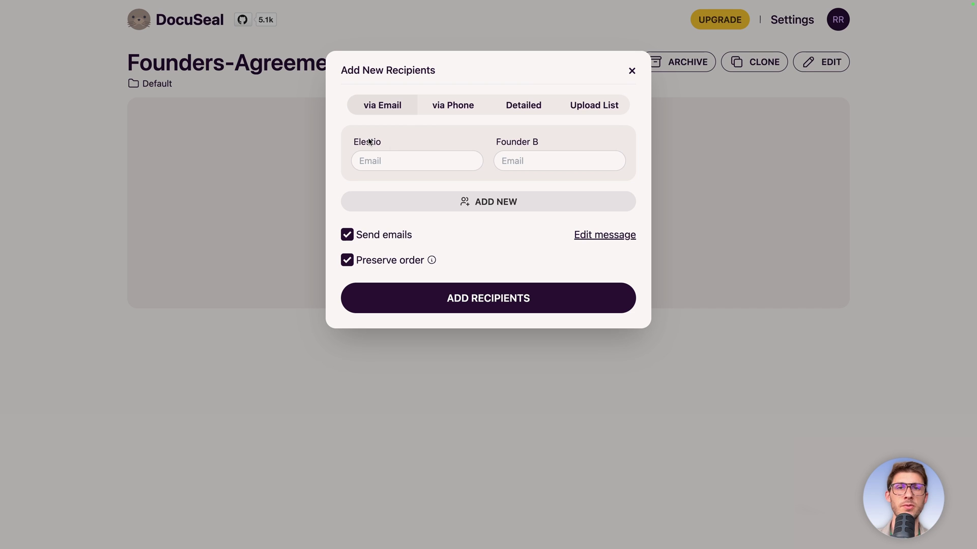
{"action": "left_click", "coordinate": [428, 164]}
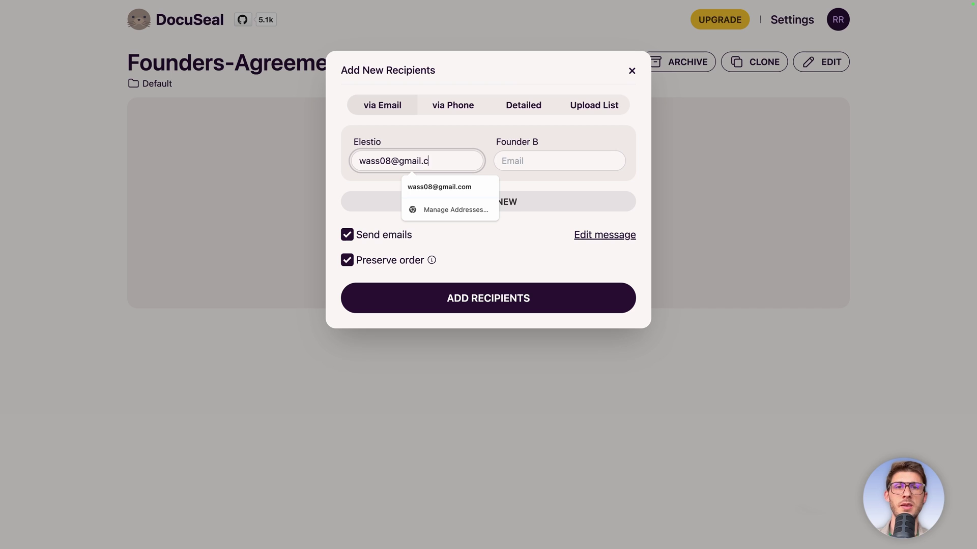
{"action": "key", "text": "Tab"}
{"action": "key", "text": "shift+Tab"}
{"action": "key", "text": "ctrl+c"}
{"action": "key", "text": "Tab"}
{"action": "key", "text": "ctrl+v"}
{"action": "left_click", "coordinate": [476, 291]}
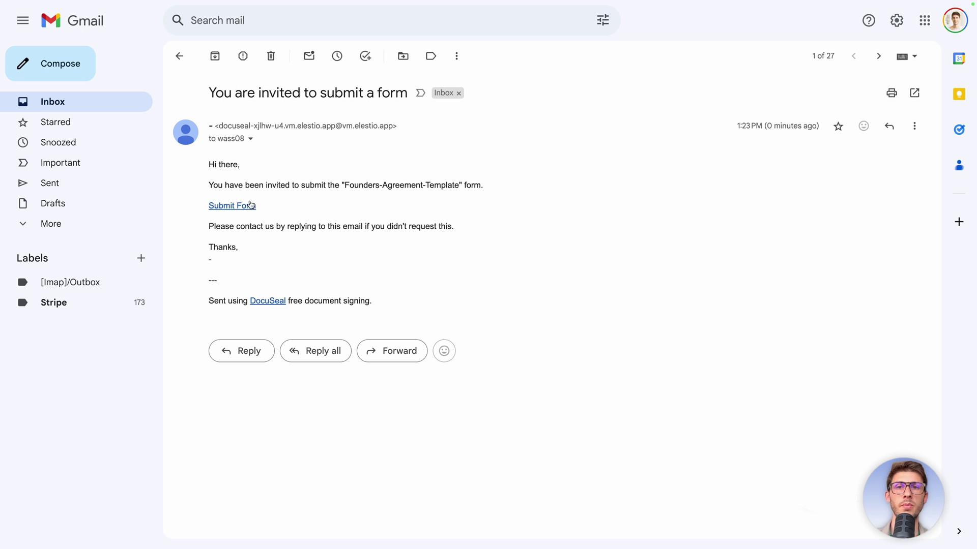
Follow the Submit Form link in the DocuSeal invitation email.
{"action": "left_click", "coordinate": [232, 206]}
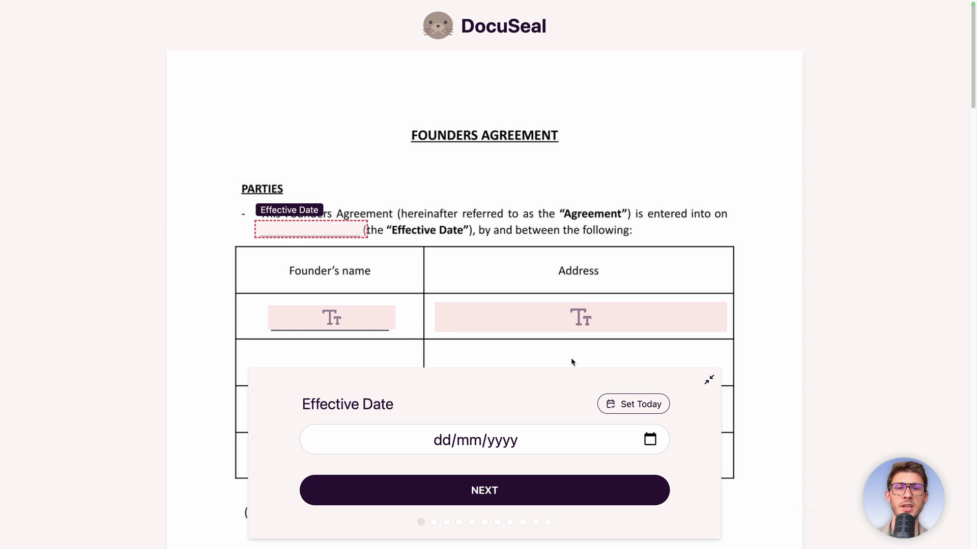
Set the effective date to today and enter 'Elestio' as Founder A Name.
{"action": "left_click", "coordinate": [626, 405]}
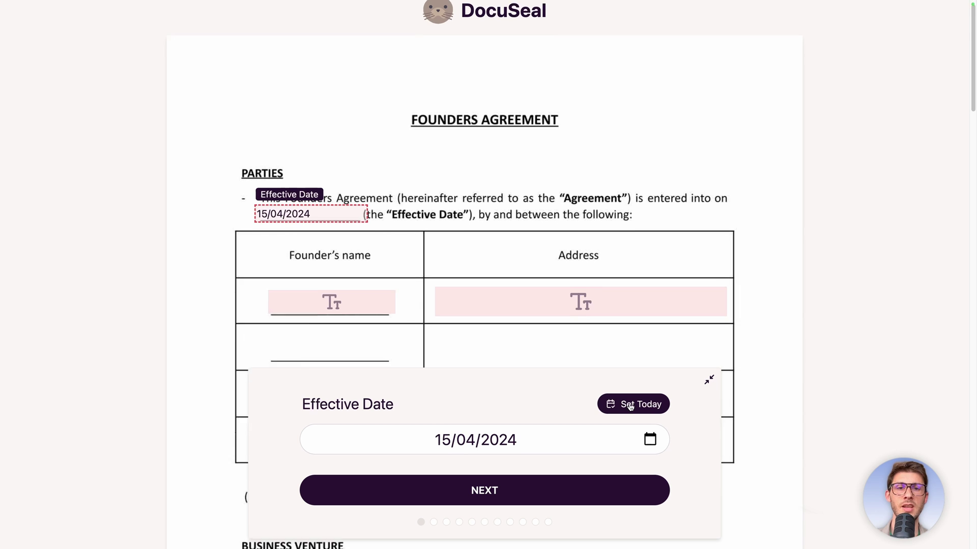
{"action": "left_click", "coordinate": [342, 152]}
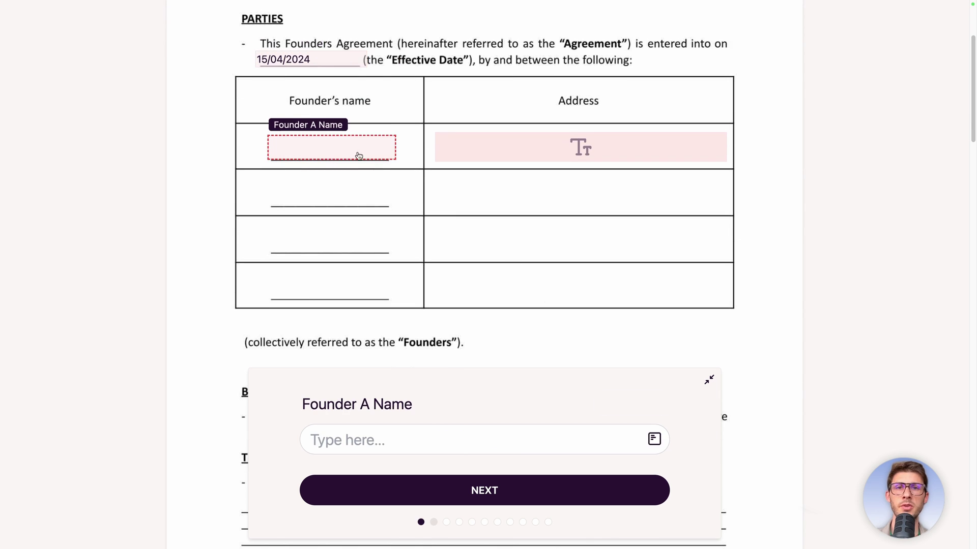
{"action": "left_click", "coordinate": [405, 429]}
{"action": "type", "text": "Elestio"}
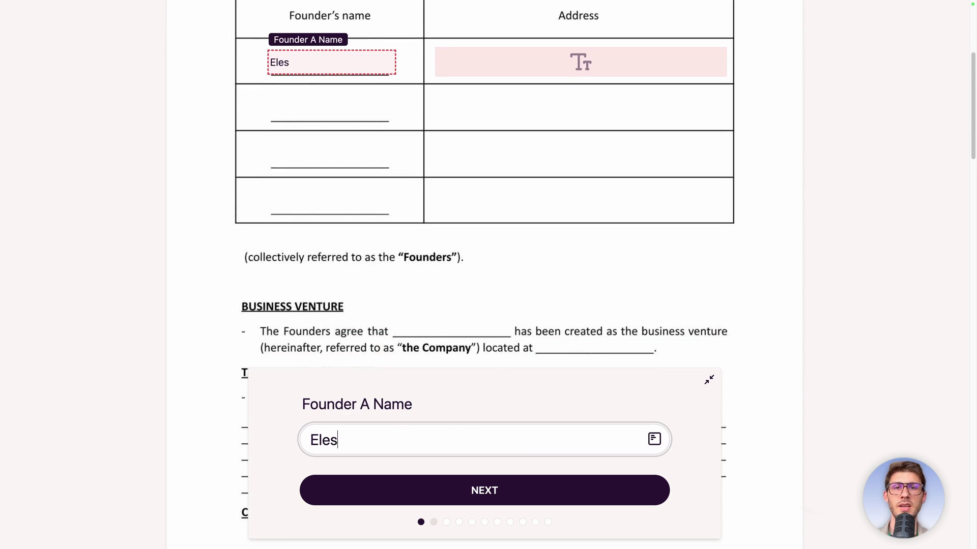
{"action": "left_click", "coordinate": [521, 61]}
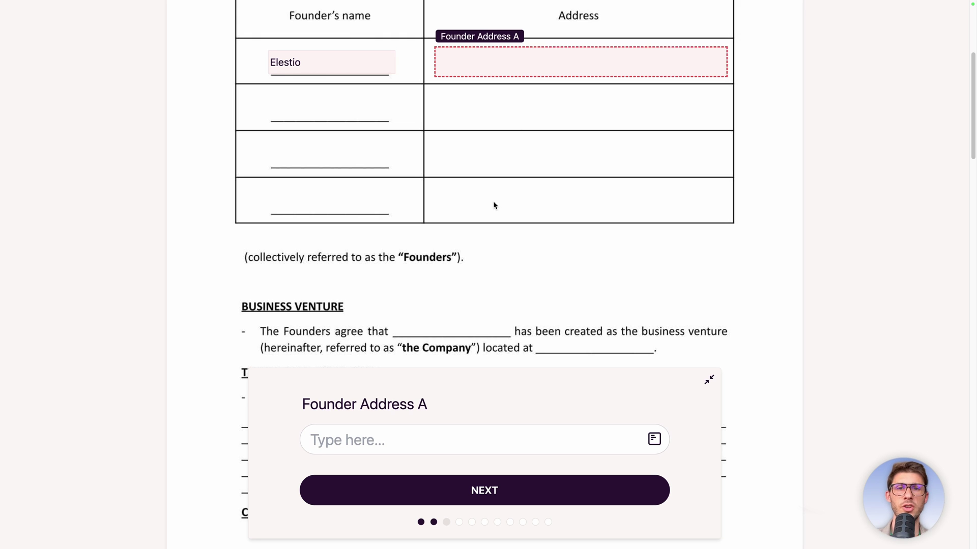
Enter 'Random Adddress' as Founder Address A and advance to the Initials field.
{"action": "left_click", "coordinate": [442, 440]}
{"action": "type", "text": "Random "}
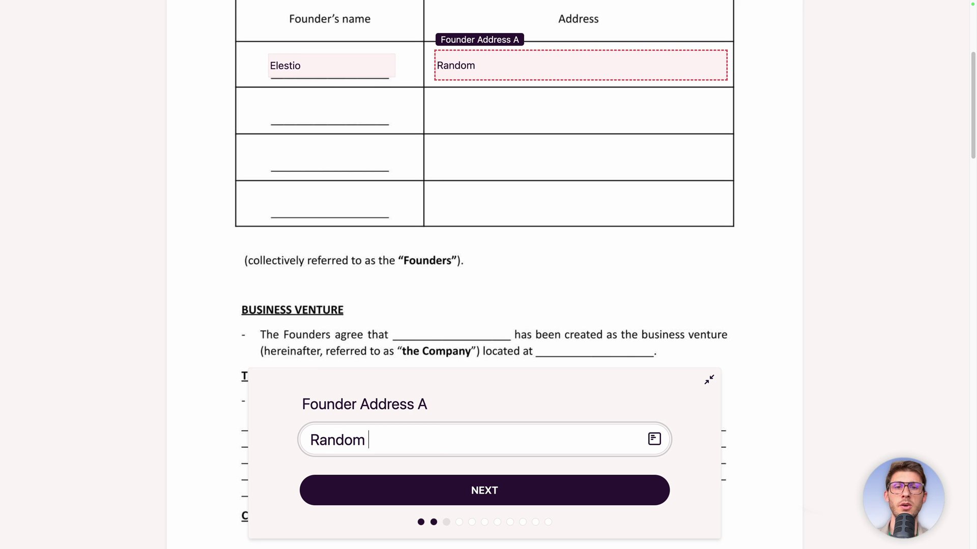
{"action": "type", "text": "Adddress"}
{"action": "left_click", "coordinate": [466, 496]}
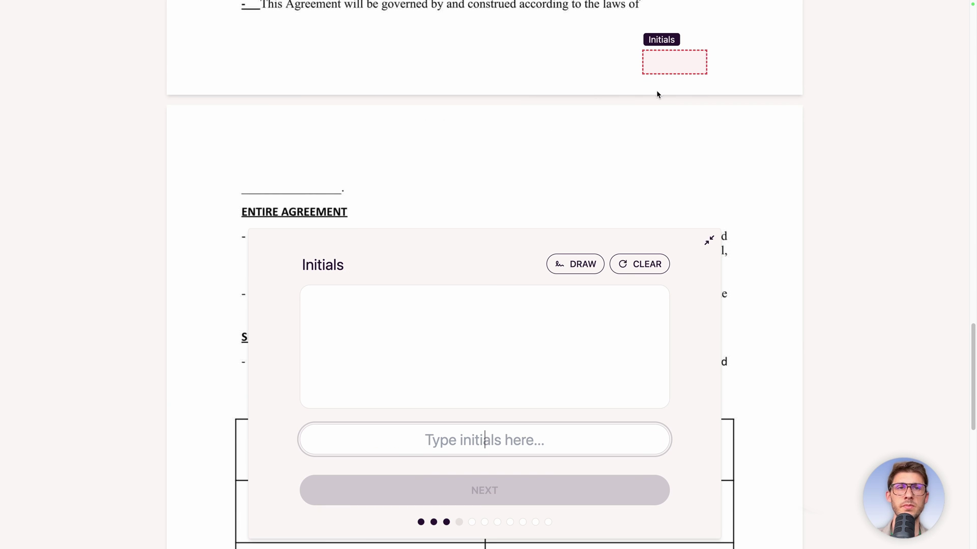
{"action": "scroll", "coordinate": [552, 136], "scroll_direction": "up", "scroll_amount": 15}
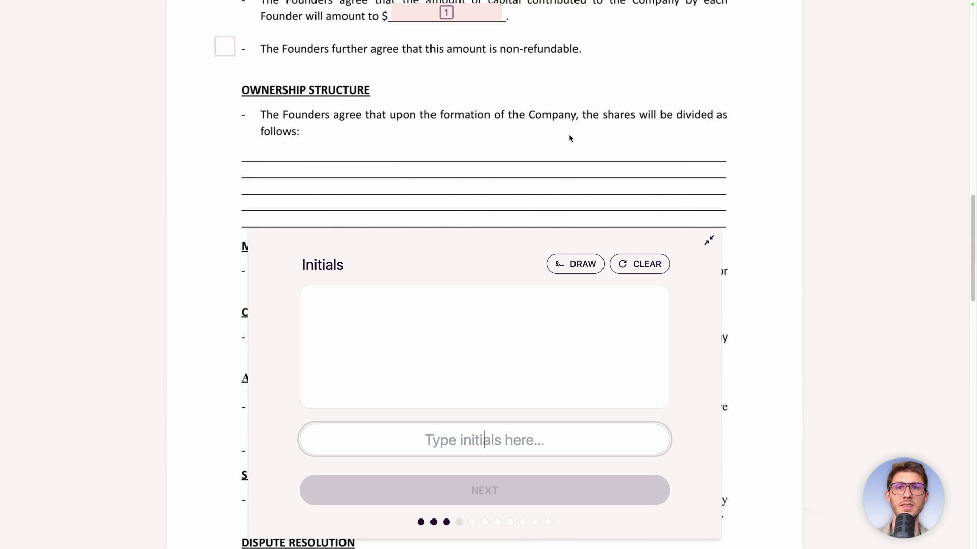
{"action": "scroll", "coordinate": [569, 137], "scroll_direction": "up", "scroll_amount": 8}
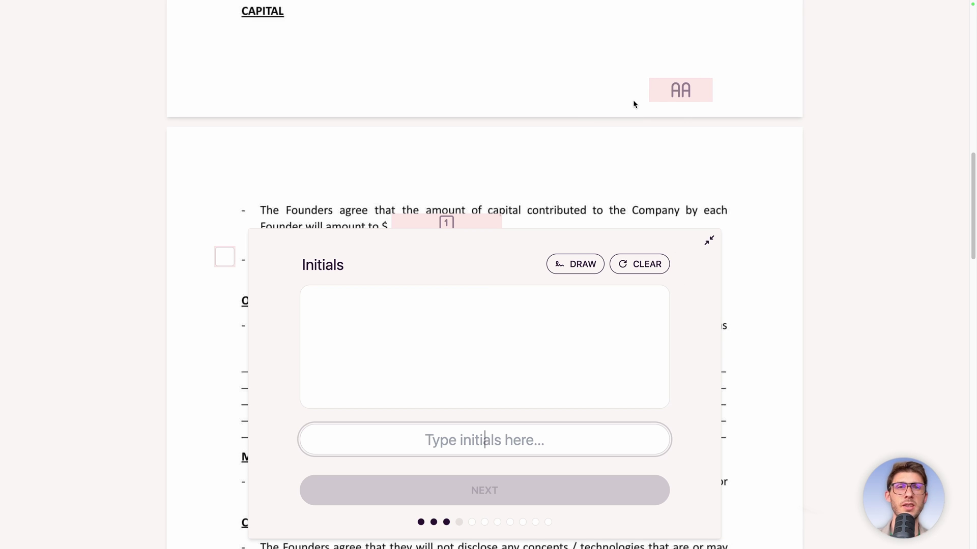
{"action": "scroll", "coordinate": [632, 104], "scroll_direction": "up", "scroll_amount": 5}
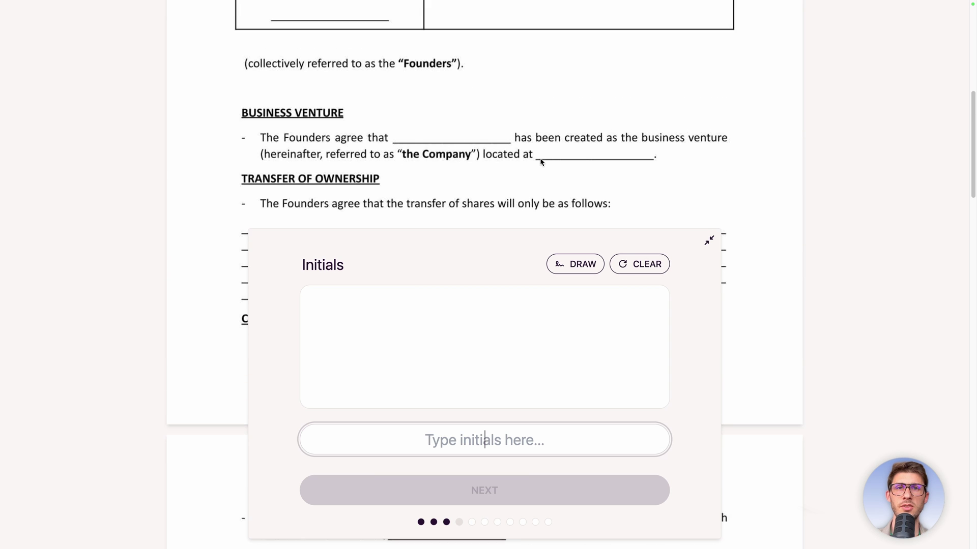
{"action": "scroll", "coordinate": [543, 153], "scroll_direction": "down", "scroll_amount": 4}
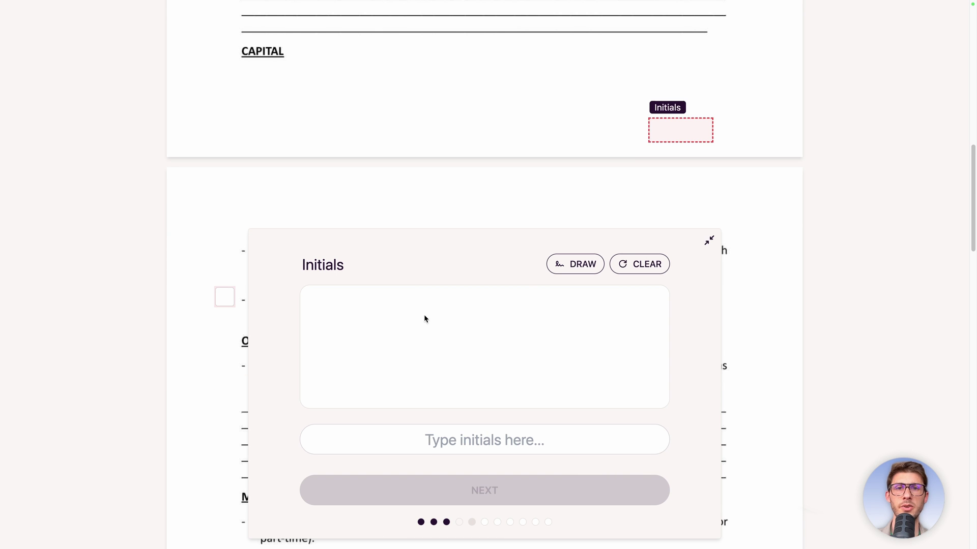
Enter initials WS and capital 42000, and tick the non-refundable checkbox.
{"action": "left_click", "coordinate": [442, 441]}
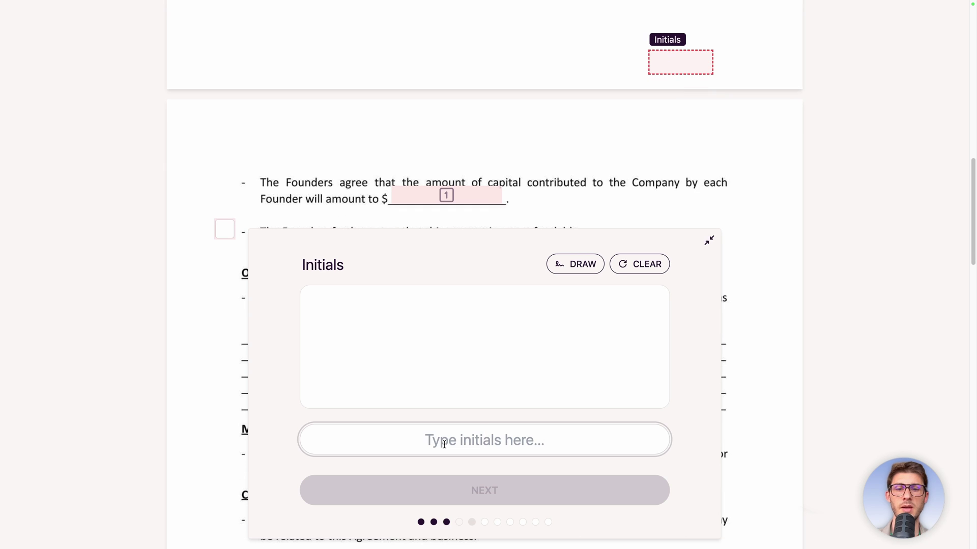
{"action": "type", "text": "WS"}
{"action": "left_click", "coordinate": [598, 147]}
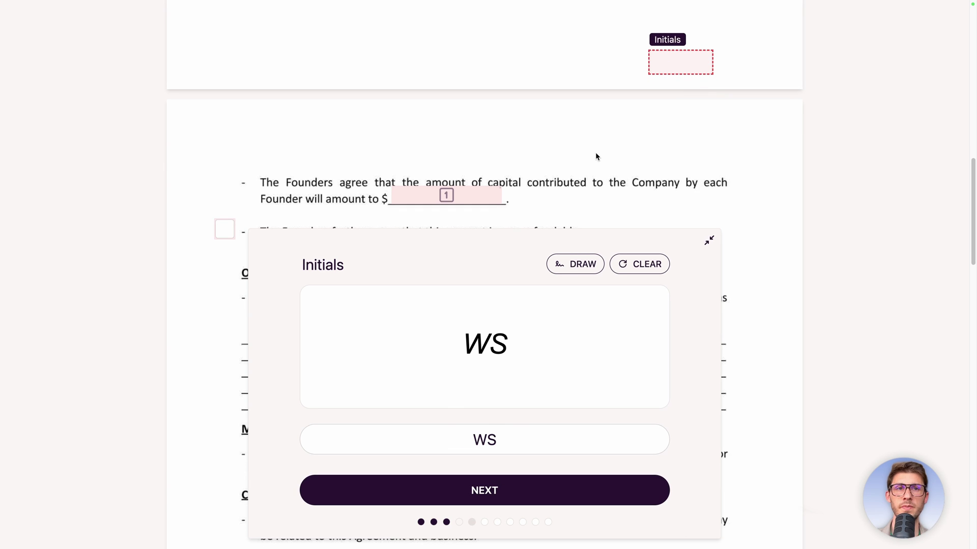
{"action": "left_click", "coordinate": [490, 488]}
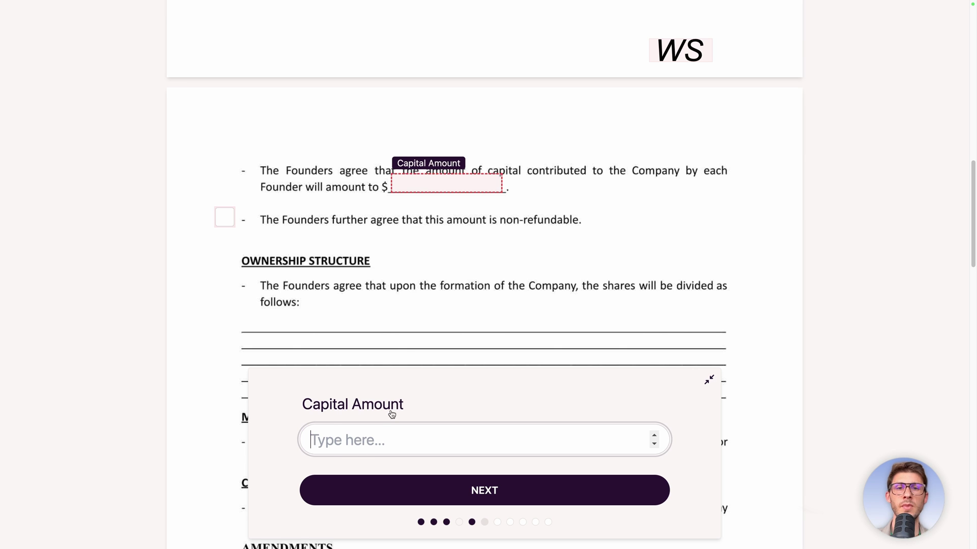
{"action": "type", "text": "42000"}
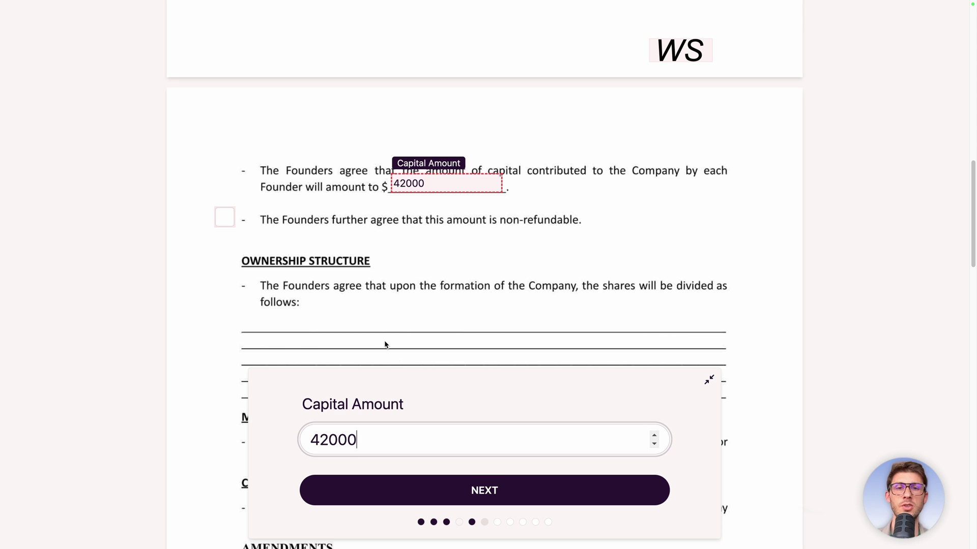
{"action": "left_click", "coordinate": [225, 218]}
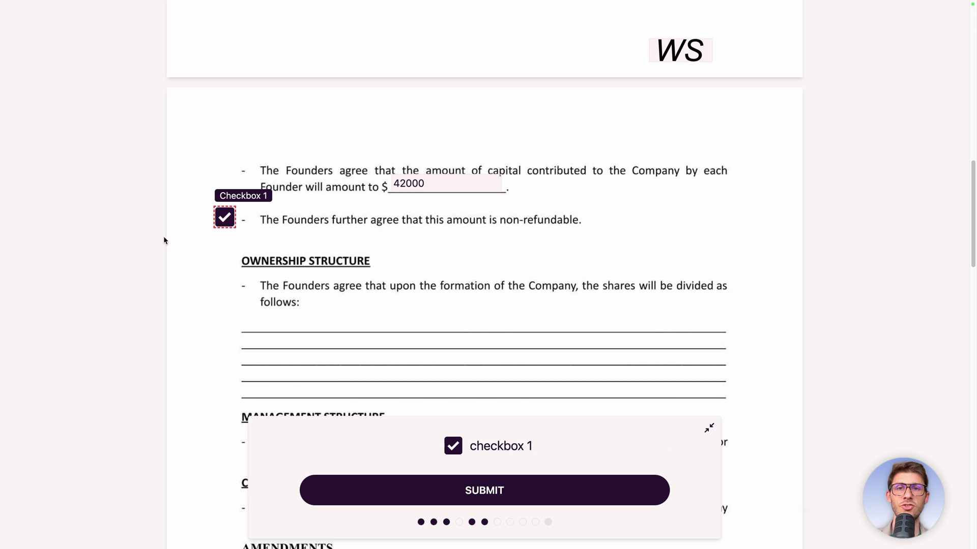
Enter 42 as compensation and apply the WS initials on the Governing Law page.
{"action": "scroll", "coordinate": [440, 222], "scroll_direction": "down", "scroll_amount": 5}
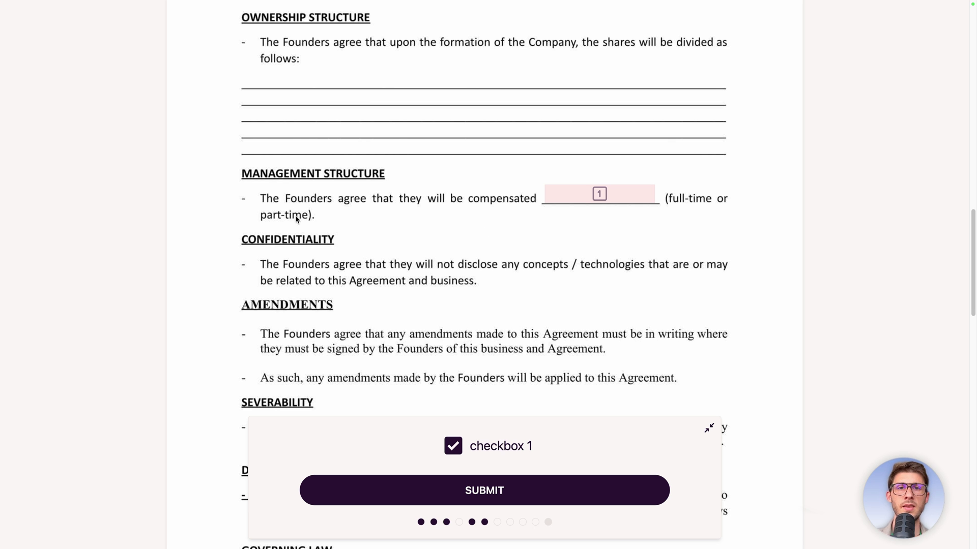
{"action": "left_click", "coordinate": [585, 196]}
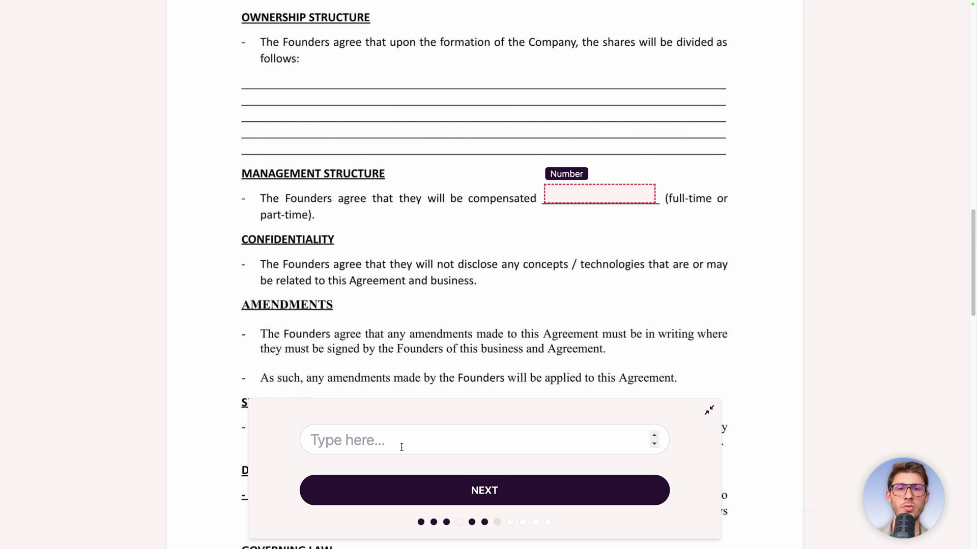
{"action": "type", "text": "42"}
{"action": "scroll", "coordinate": [509, 274], "scroll_direction": "down", "scroll_amount": 5}
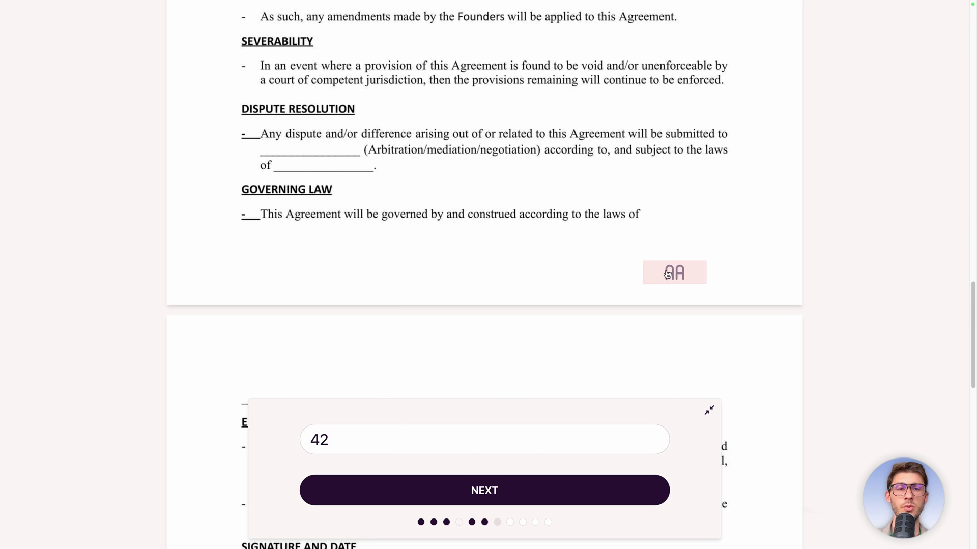
{"action": "left_click", "coordinate": [669, 275]}
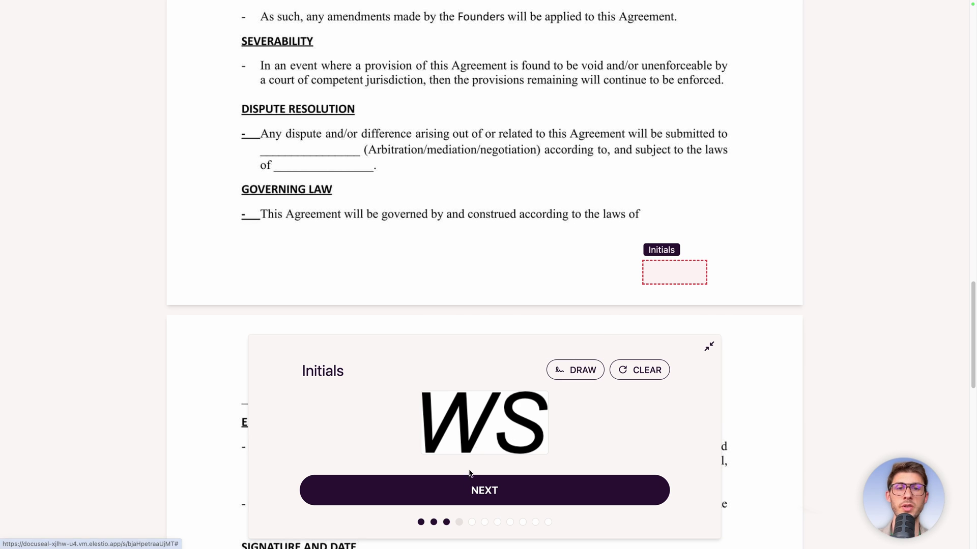
{"action": "left_click", "coordinate": [469, 493]}
{"action": "scroll", "coordinate": [448, 195], "scroll_direction": "down", "scroll_amount": 5}
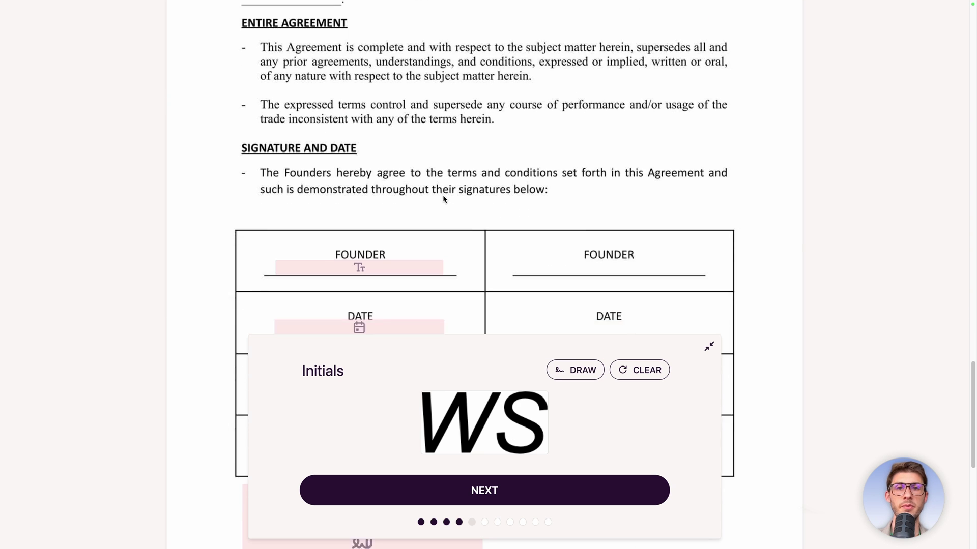
{"action": "scroll", "coordinate": [462, 210], "scroll_direction": "down", "scroll_amount": 1}
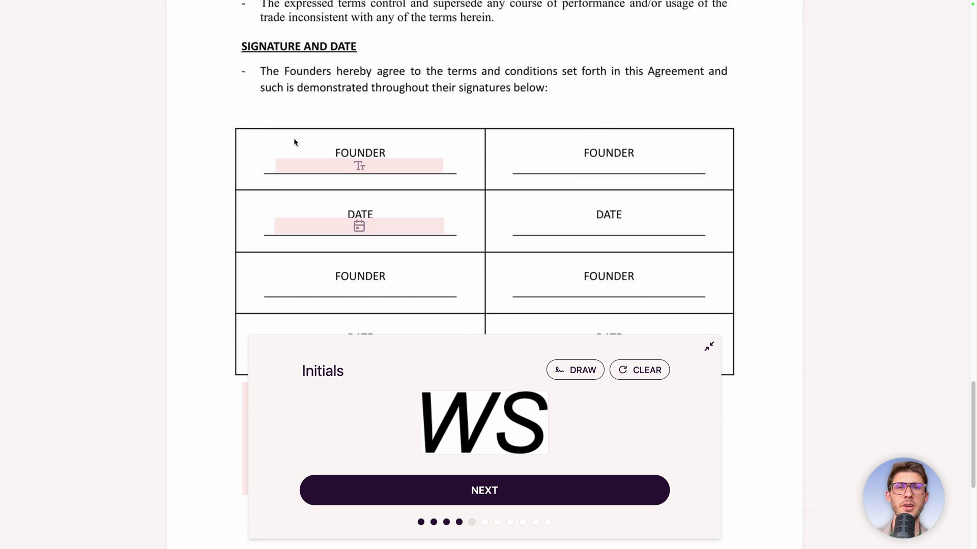
Enter the founder's name in the signature table and set the date to today.
{"action": "left_click", "coordinate": [312, 168]}
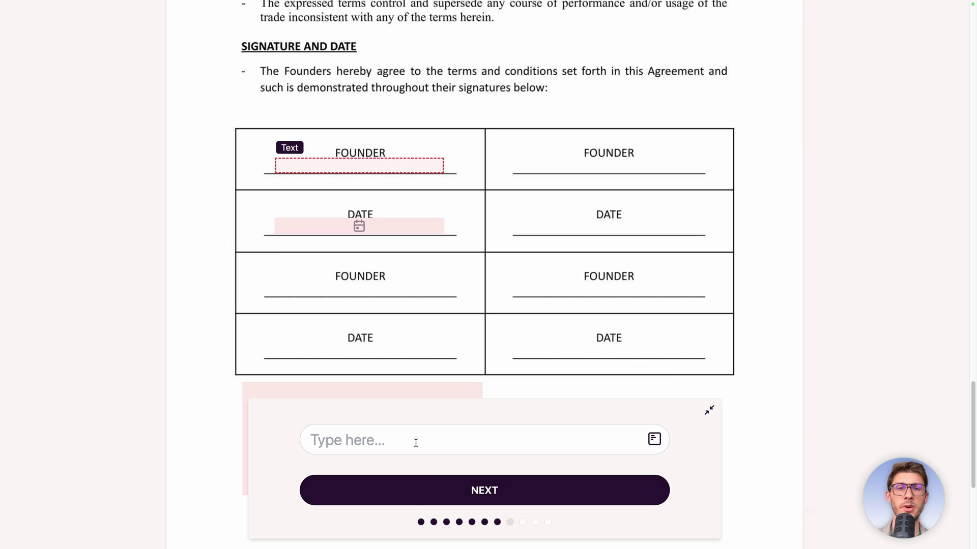
{"action": "type", "text": "Wassim"}
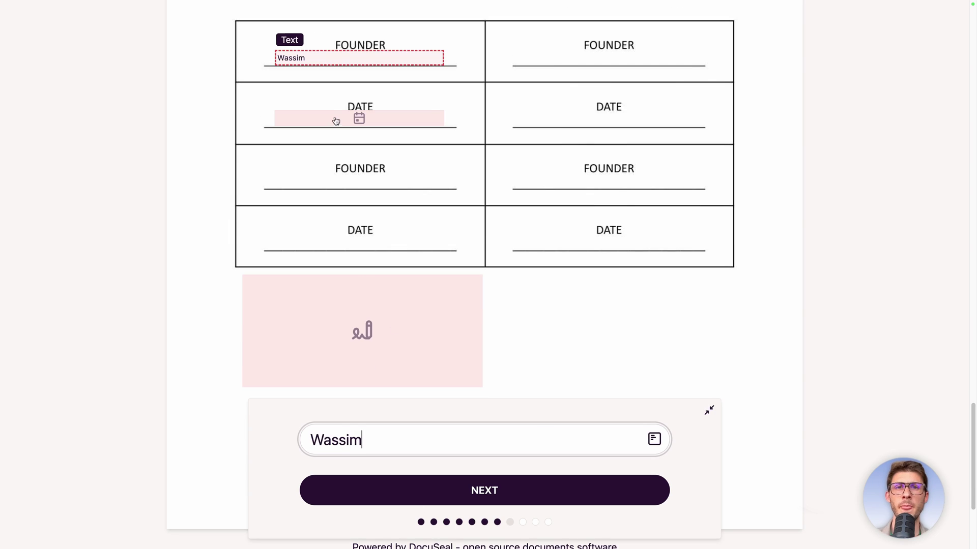
{"action": "left_click", "coordinate": [334, 120]}
{"action": "left_click", "coordinate": [621, 405]}
{"action": "left_click", "coordinate": [598, 448]}
{"action": "left_click", "coordinate": [643, 441]}
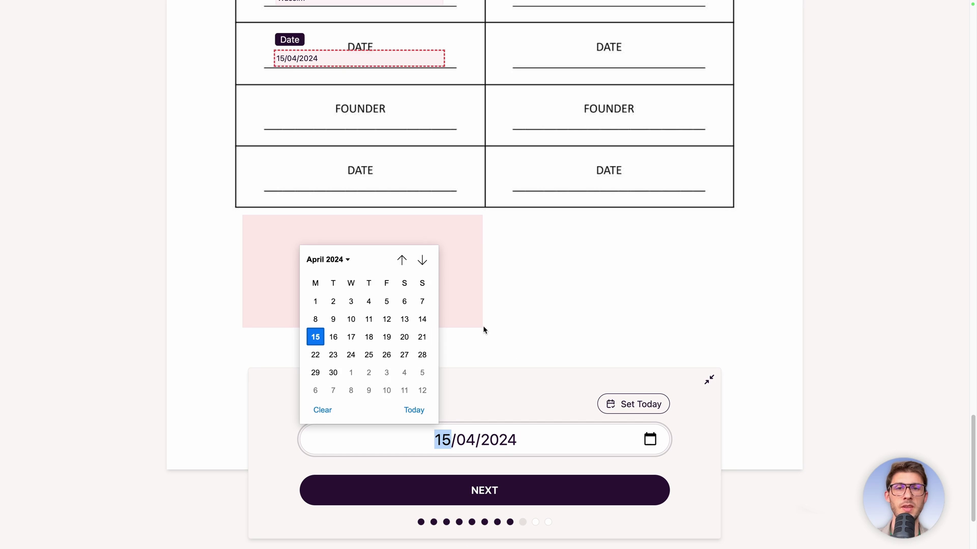
{"action": "left_click", "coordinate": [495, 388]}
Draw the signature and submit the completed form.
{"action": "left_click", "coordinate": [374, 282]}
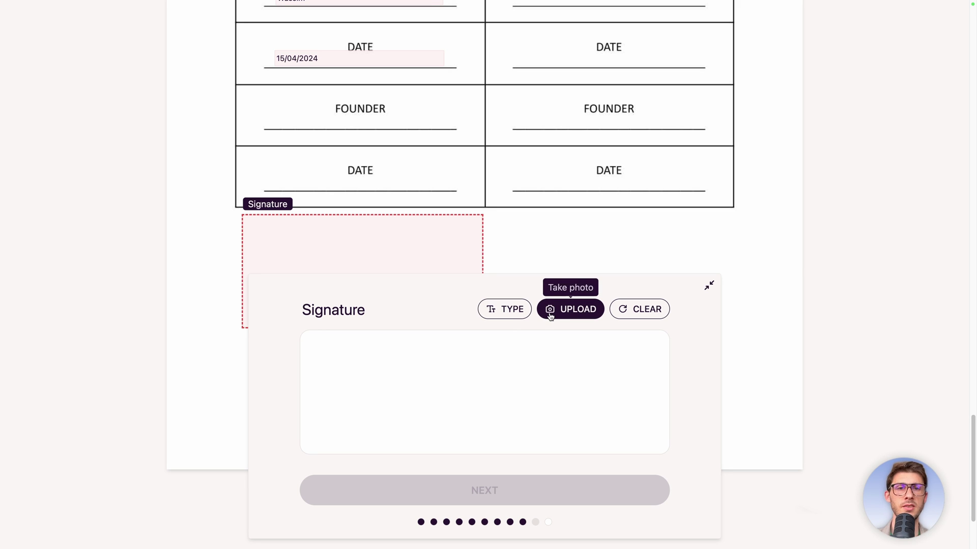
{"action": "left_click", "coordinate": [374, 368]}
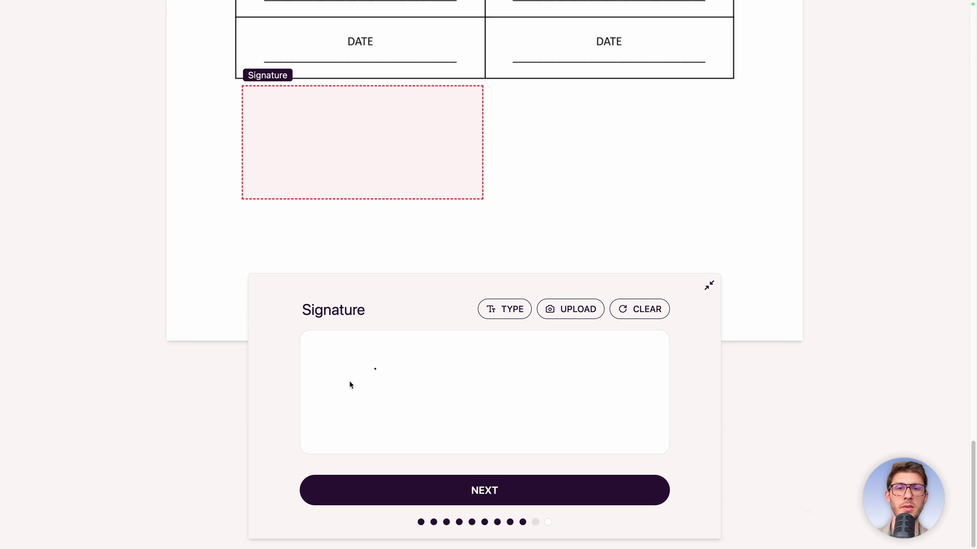
{"action": "left_click_drag", "start_coordinate": [388, 404], "coordinate": [468, 389]}
{"action": "left_click_drag", "start_coordinate": [504, 423], "coordinate": [320, 418]}
{"action": "left_click", "coordinate": [481, 491]}
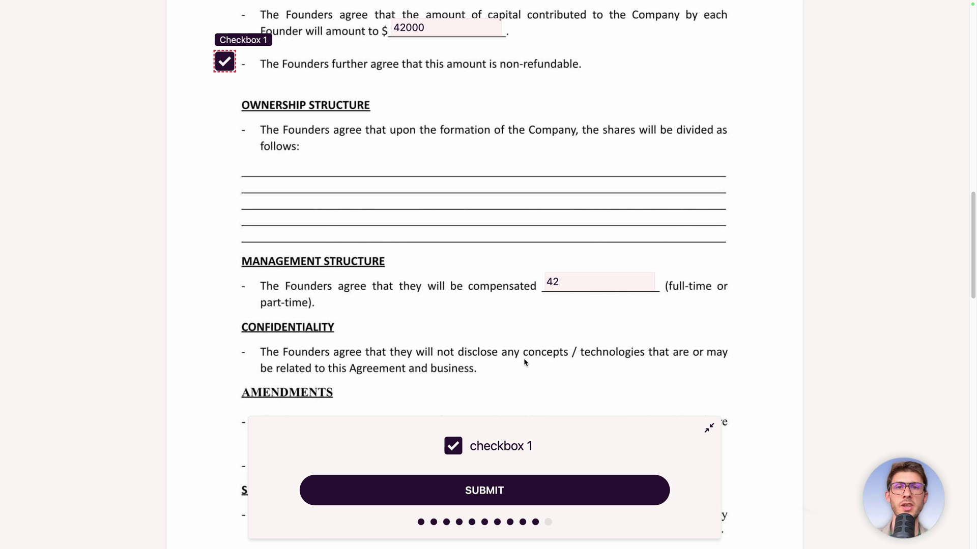
{"action": "left_click", "coordinate": [487, 490]}
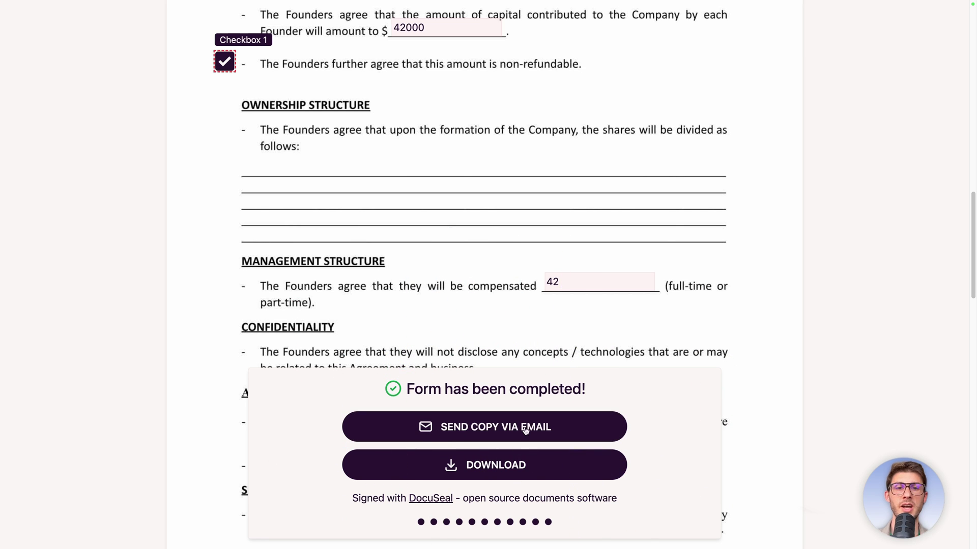
Download the signed PDF and check the filled name 'Elestio' and address text.
{"action": "left_click", "coordinate": [475, 467]}
{"action": "double_click", "coordinate": [356, 182]}
{"action": "left_click", "coordinate": [358, 182]}
{"action": "double_click", "coordinate": [359, 182]}
{"action": "left_click", "coordinate": [467, 185]}
{"action": "left_click_drag", "start_coordinate": [467, 185], "coordinate": [519, 190]}
{"action": "left_click", "coordinate": [487, 310]}
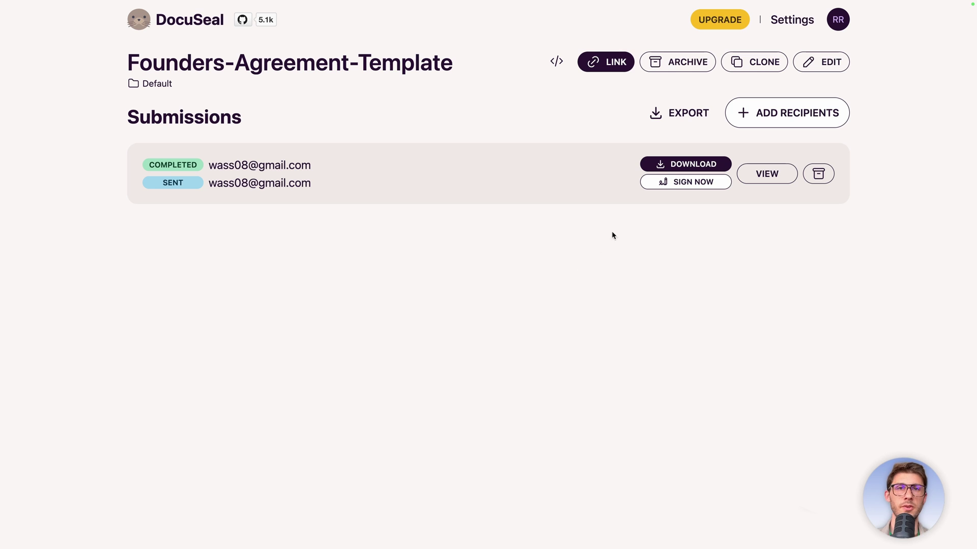
As the second founder, enter 'Test' as Founder B Name and 'test' as address, then draw initials.
{"action": "left_click", "coordinate": [669, 183]}
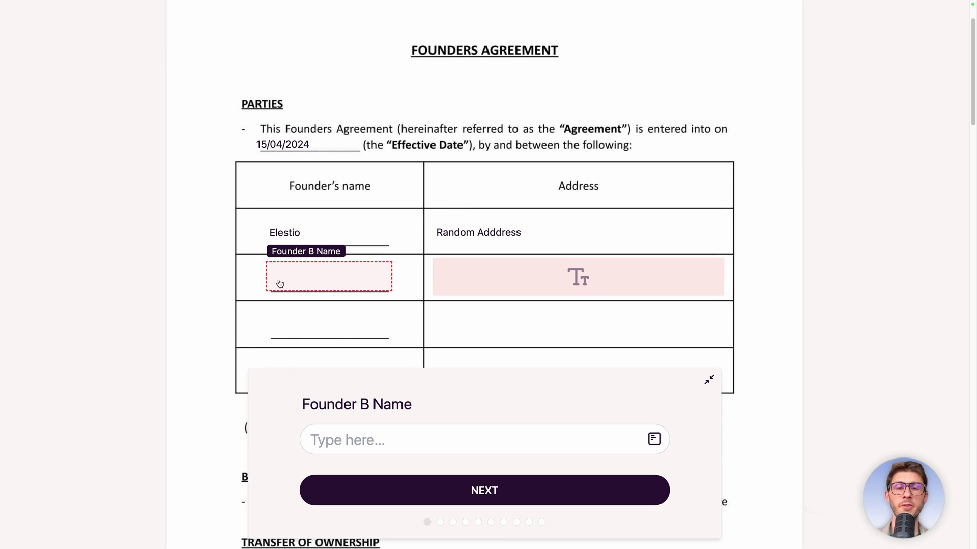
{"action": "left_click", "coordinate": [348, 428]}
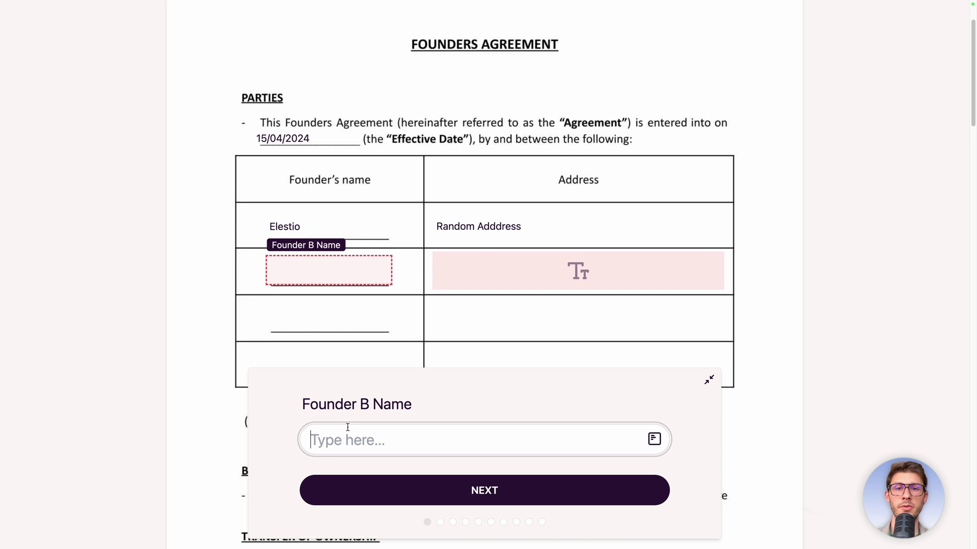
{"action": "type", "text": "Test"}
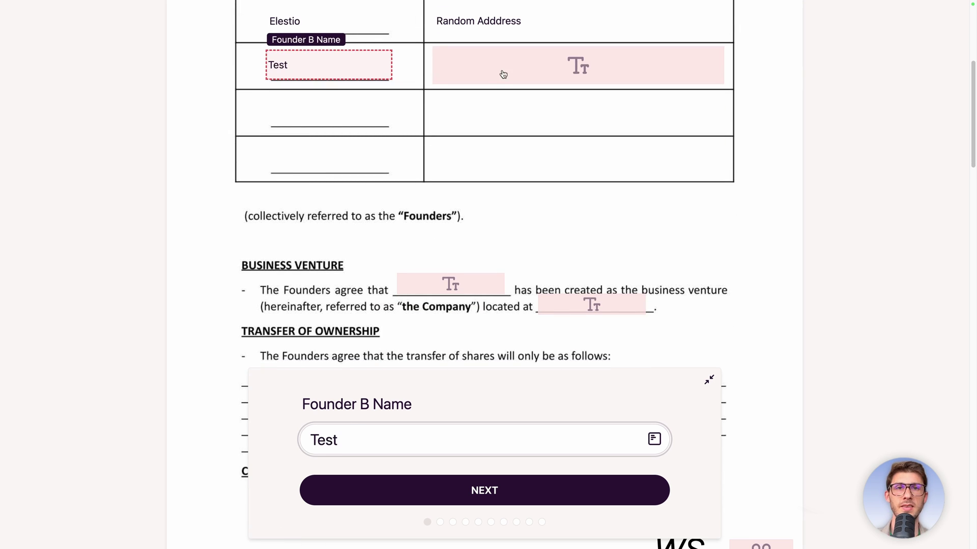
{"action": "left_click", "coordinate": [502, 72]}
{"action": "type", "text": "test"}
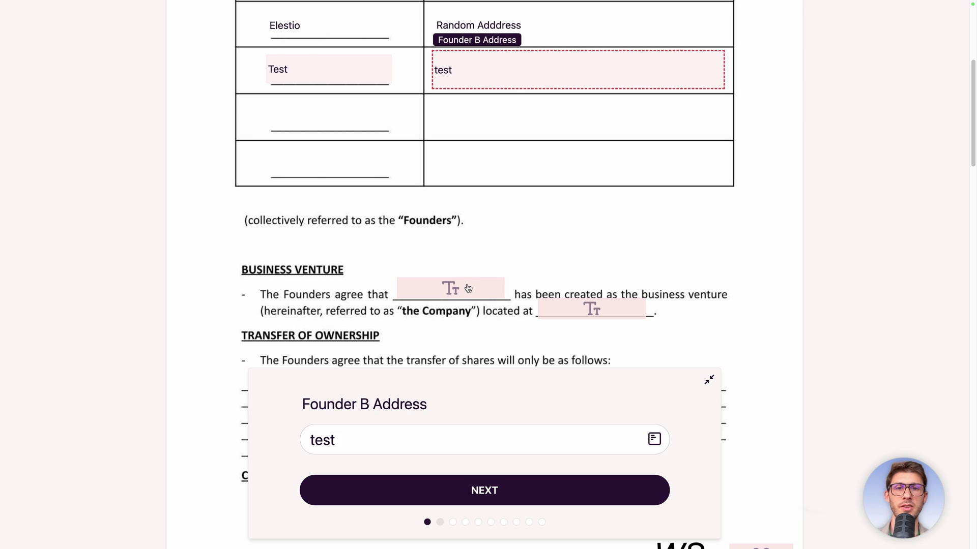
{"action": "key", "text": "Return"}
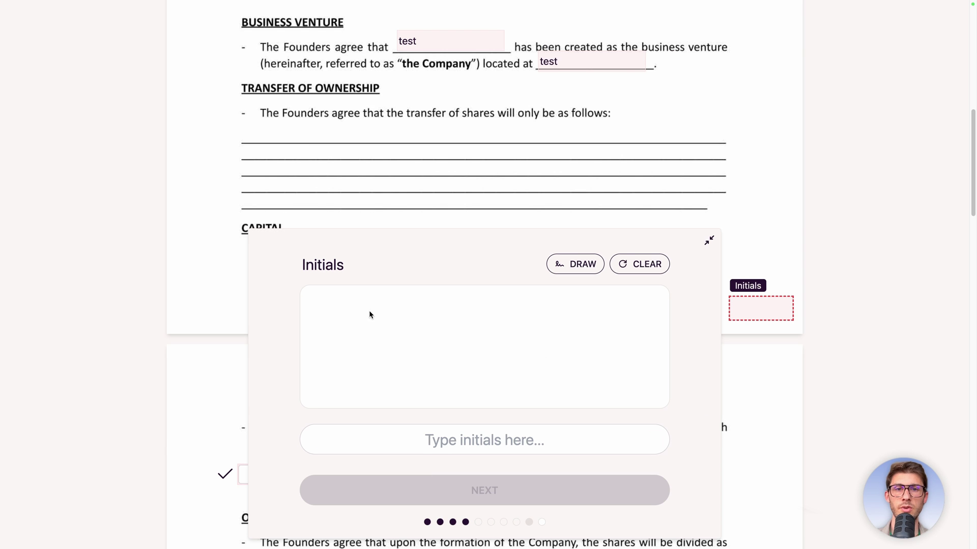
{"action": "mouse_move", "coordinate": [398, 314]}
{"action": "left_mouse_down"}
{"action": "mouse_move", "coordinate": [393, 338]}
{"action": "mouse_move", "coordinate": [483, 328]}
{"action": "left_mouse_up"}
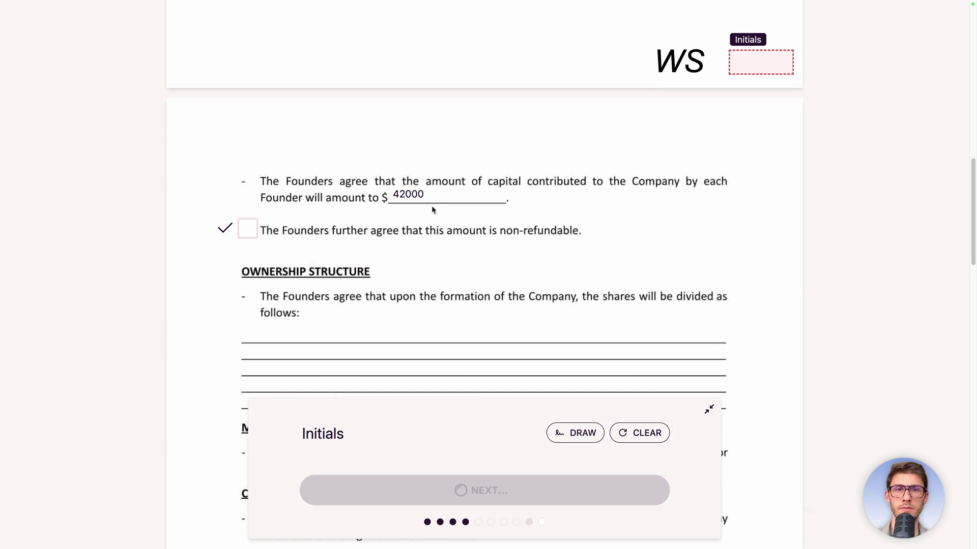
Tick the non-refundable agreement checkbox and enter 'Test' as the founder name.
{"action": "left_click", "coordinate": [249, 63]}
{"action": "left_click", "coordinate": [444, 489]}
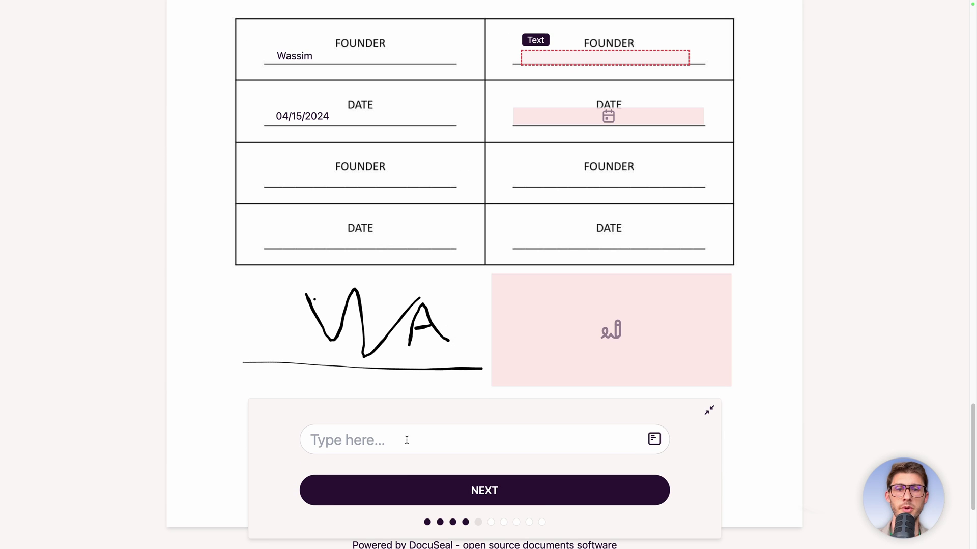
{"action": "type", "text": "Test"}
{"action": "key", "text": "Return"}
Set the date to today, draw the signature, and submit the completed form.
{"action": "left_click", "coordinate": [632, 404]}
{"action": "scroll", "coordinate": [630, 325], "scroll_direction": "down", "scroll_amount": 2}
{"action": "left_click", "coordinate": [567, 269]}
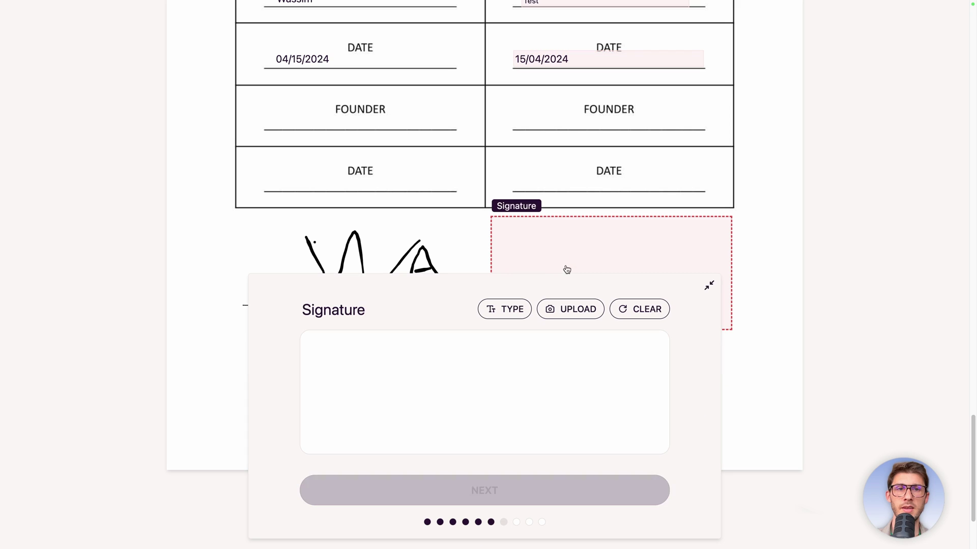
{"action": "mouse_move", "coordinate": [393, 361]}
{"action": "left_mouse_down"}
{"action": "mouse_move", "coordinate": [397, 410]}
{"action": "mouse_move", "coordinate": [472, 360]}
{"action": "left_mouse_up"}
{"action": "left_click", "coordinate": [469, 491]}
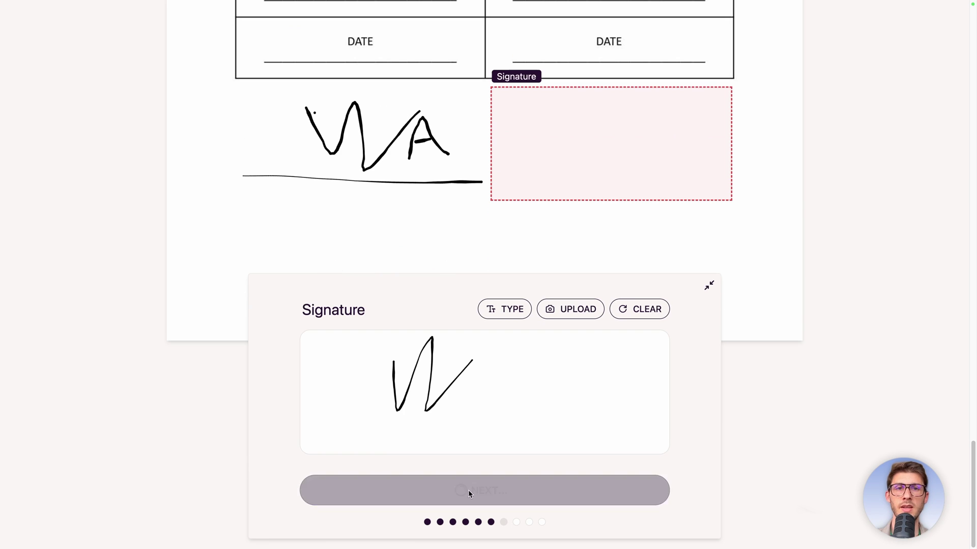
{"action": "left_click", "coordinate": [468, 494]}
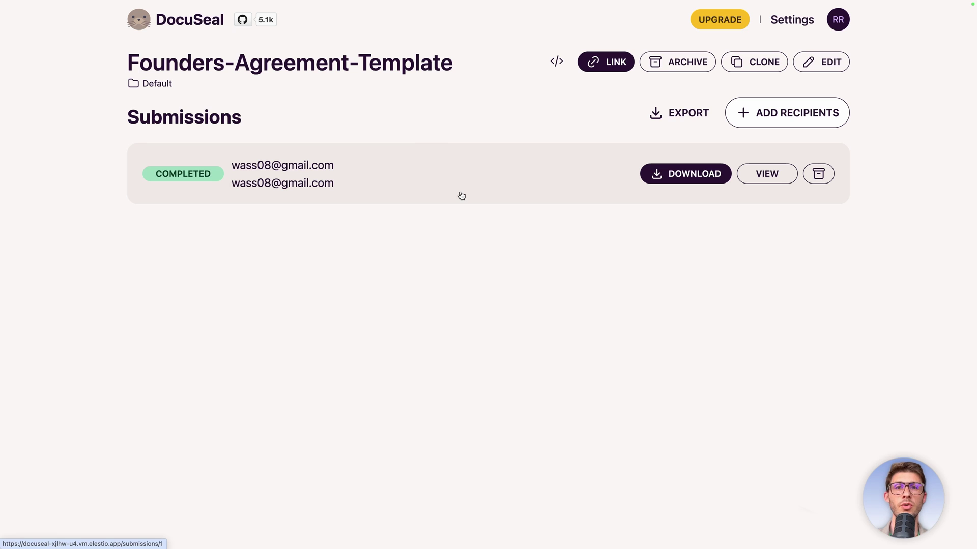
Copy the Founders-Agreement-Template sharing link and return to the Document Templates grid view.
{"action": "left_click", "coordinate": [599, 68]}
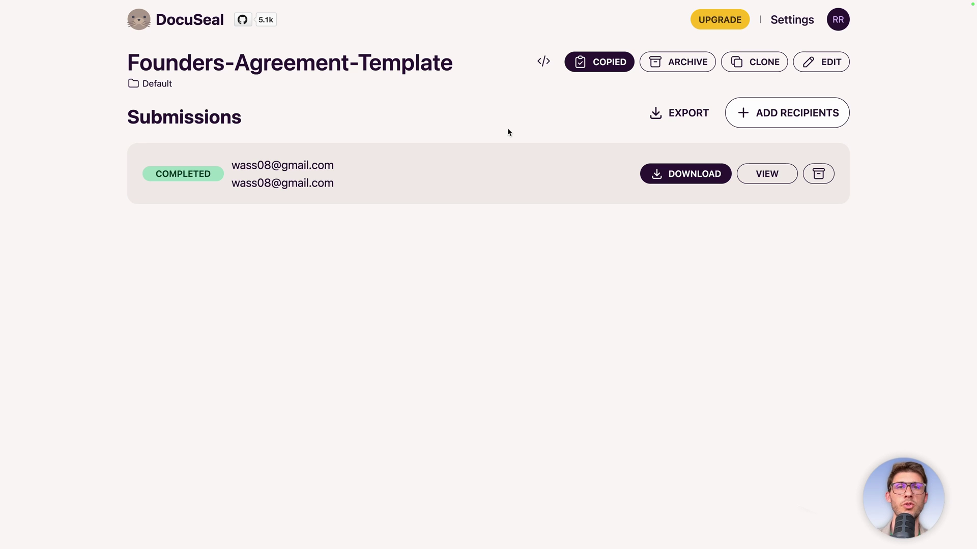
{"action": "left_click", "coordinate": [184, 31]}
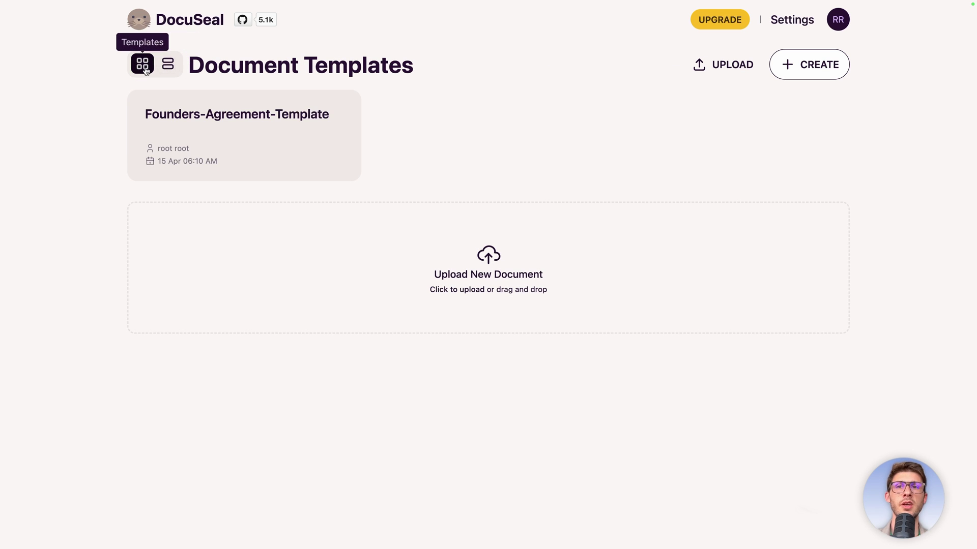
{"action": "left_click", "coordinate": [168, 64]}
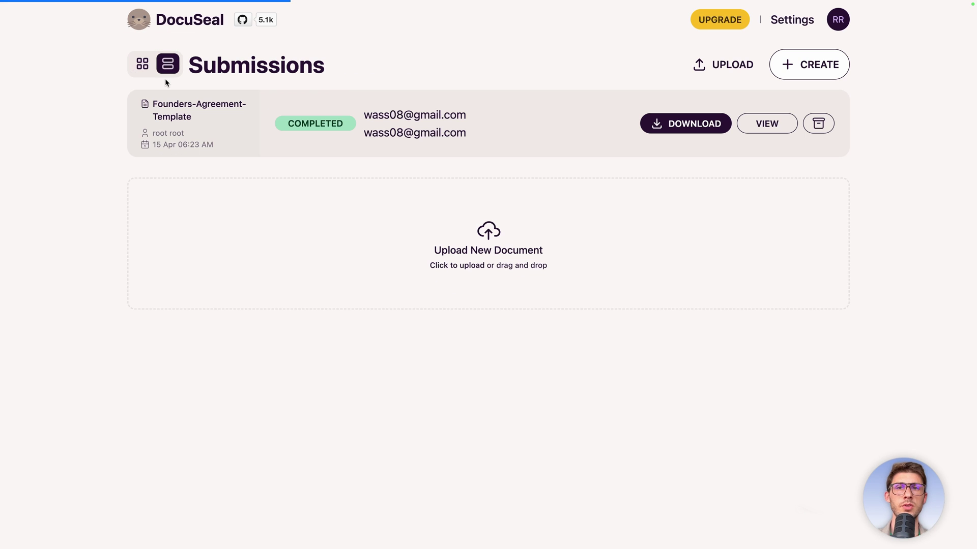
{"action": "left_click", "coordinate": [142, 64]}
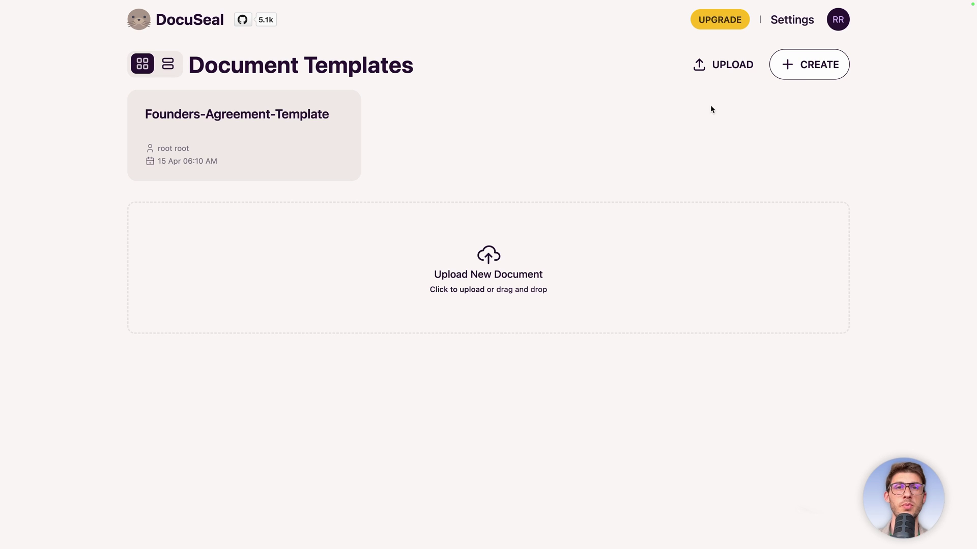
In Profile settings, replace the user's first and last name.
{"action": "left_click", "coordinate": [838, 23]}
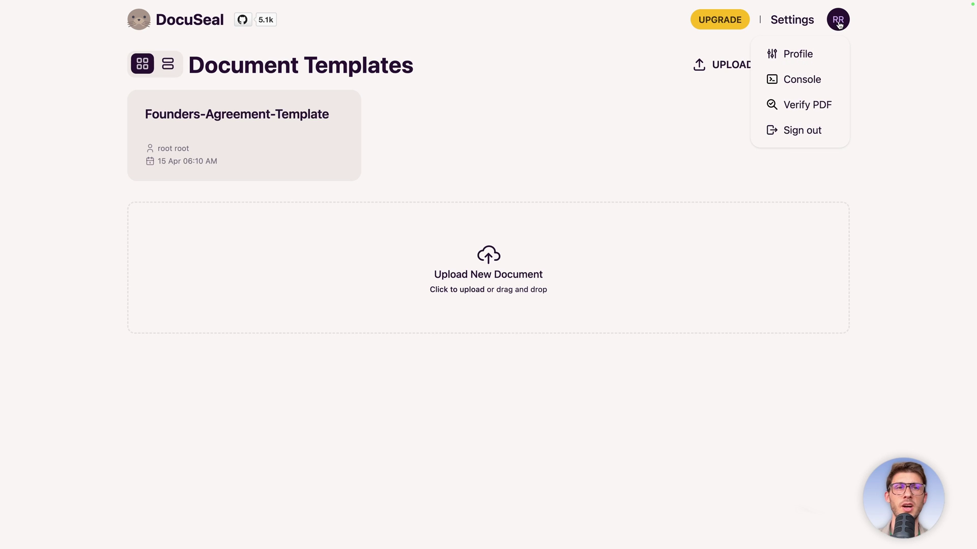
{"action": "left_click", "coordinate": [797, 54]}
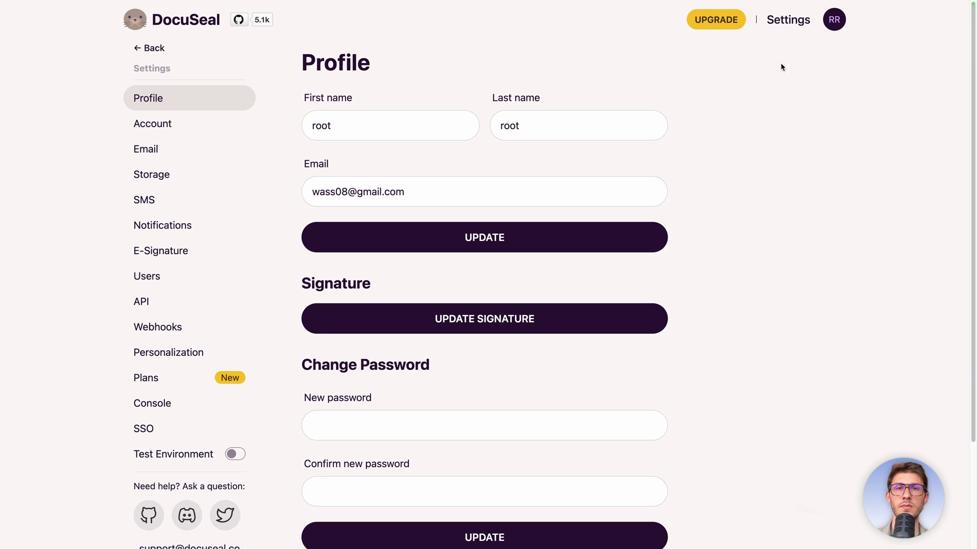
{"action": "double_click", "coordinate": [399, 127]}
{"action": "type", "text": "Wassim"}
{"action": "key", "text": "Tab"}
{"action": "type", "text": "Admin"}
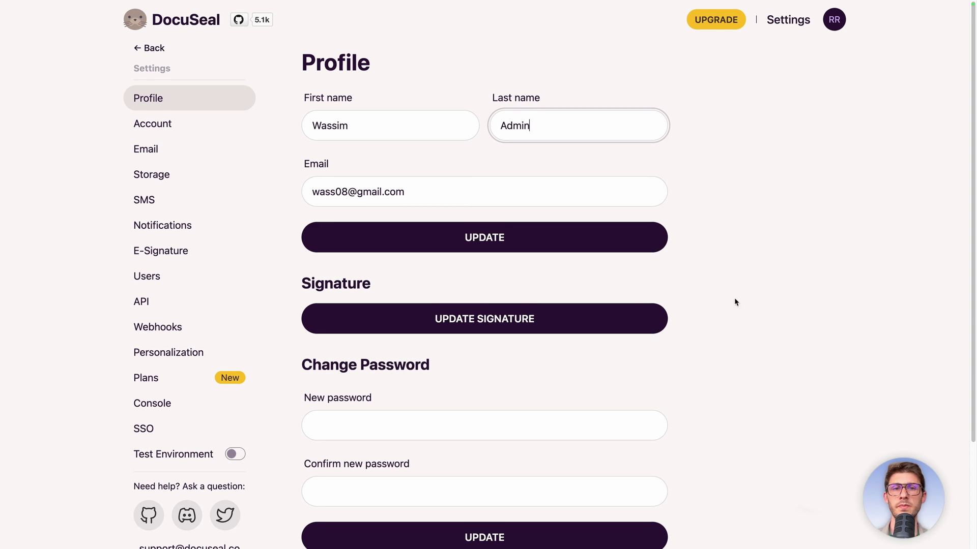
Draw a new signature with a baseline and save it to the profile.
{"action": "scroll", "coordinate": [733, 302], "scroll_direction": "down", "scroll_amount": 2}
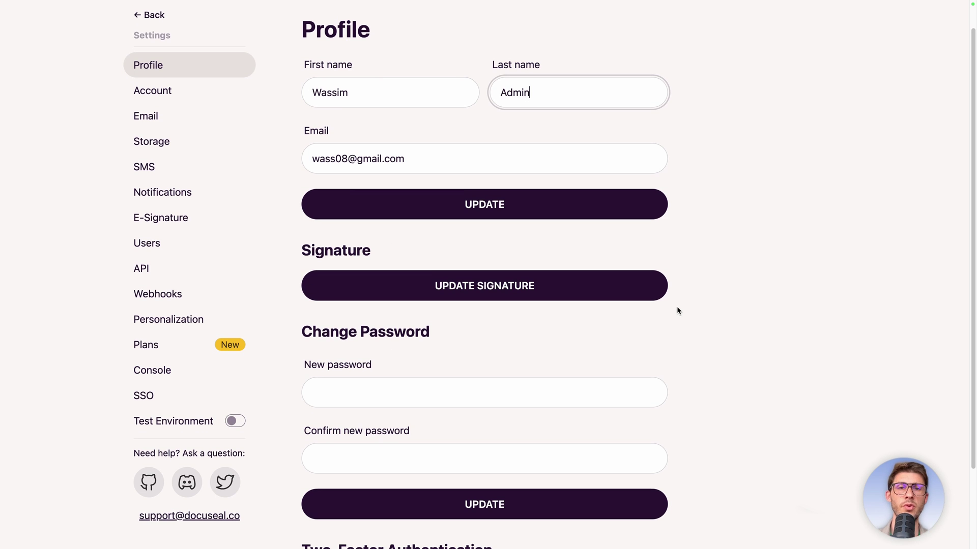
{"action": "left_click", "coordinate": [591, 294]}
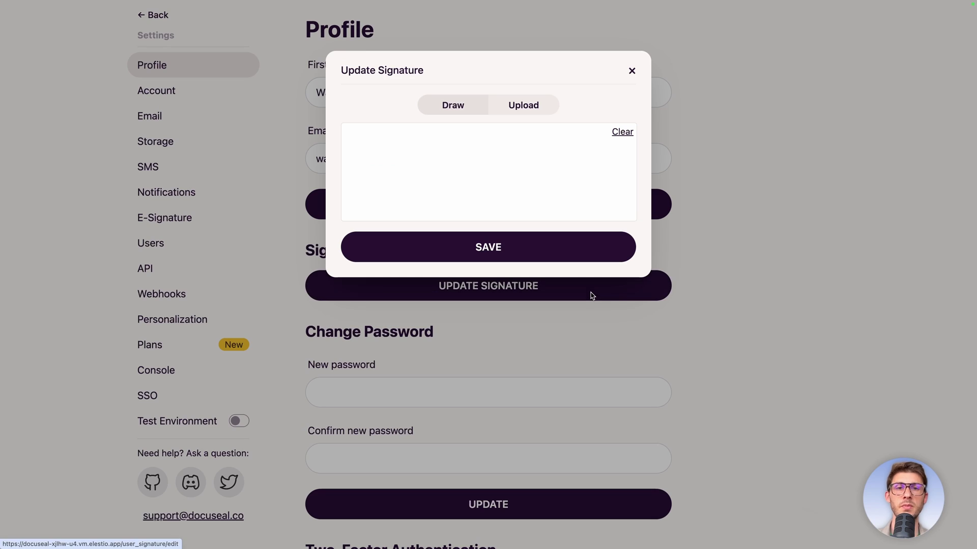
{"action": "left_click_drag", "start_coordinate": [459, 161], "coordinate": [483, 164]}
{"action": "left_click_drag", "start_coordinate": [506, 197], "coordinate": [360, 218]}
{"action": "left_click", "coordinate": [449, 241]}
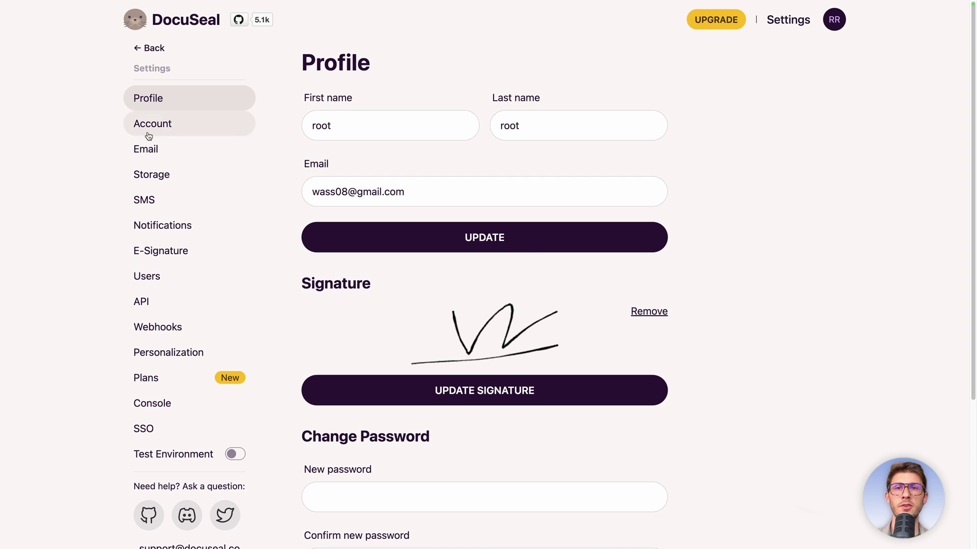
{"action": "left_click", "coordinate": [176, 131]}
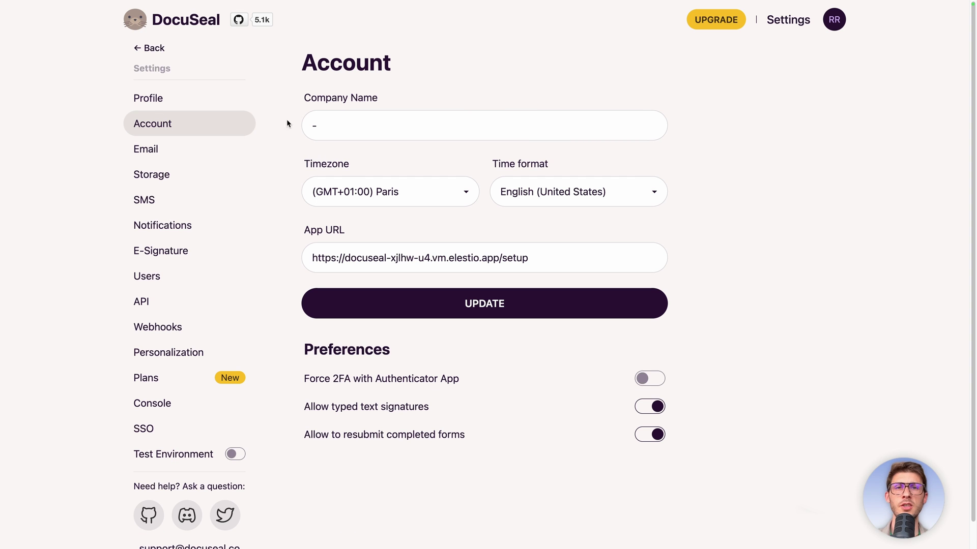
Set the company name to Elestio, keeping the Paris time zone and the time format unchanged.
{"action": "left_click_drag", "start_coordinate": [319, 125], "coordinate": [305, 126]}
{"action": "type", "text": "Elestio"}
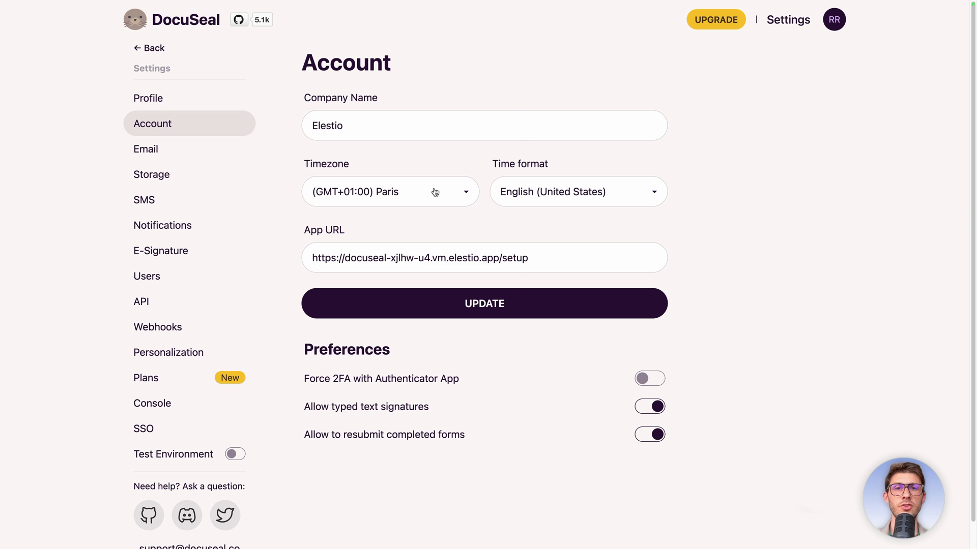
{"action": "left_click", "coordinate": [435, 191]}
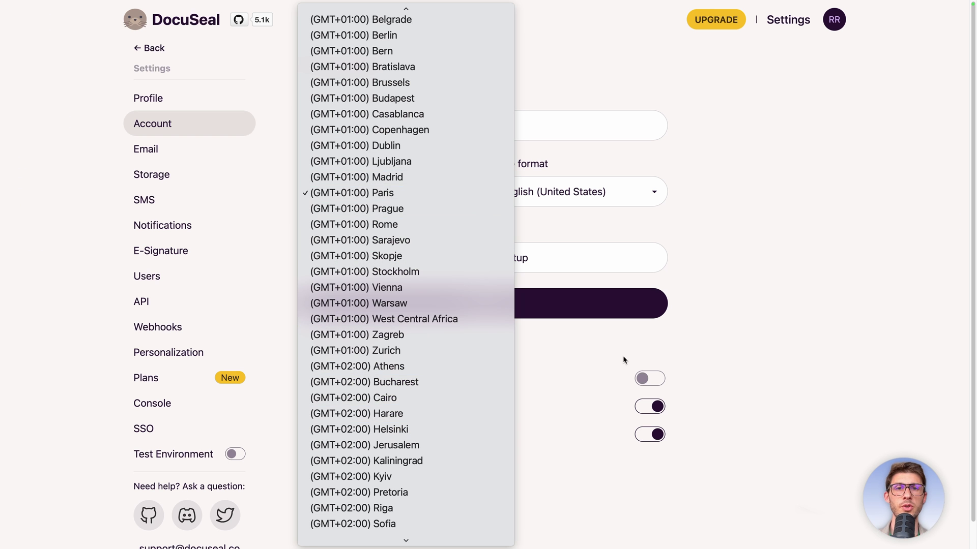
{"action": "left_click", "coordinate": [623, 198]}
{"action": "left_click", "coordinate": [592, 198]}
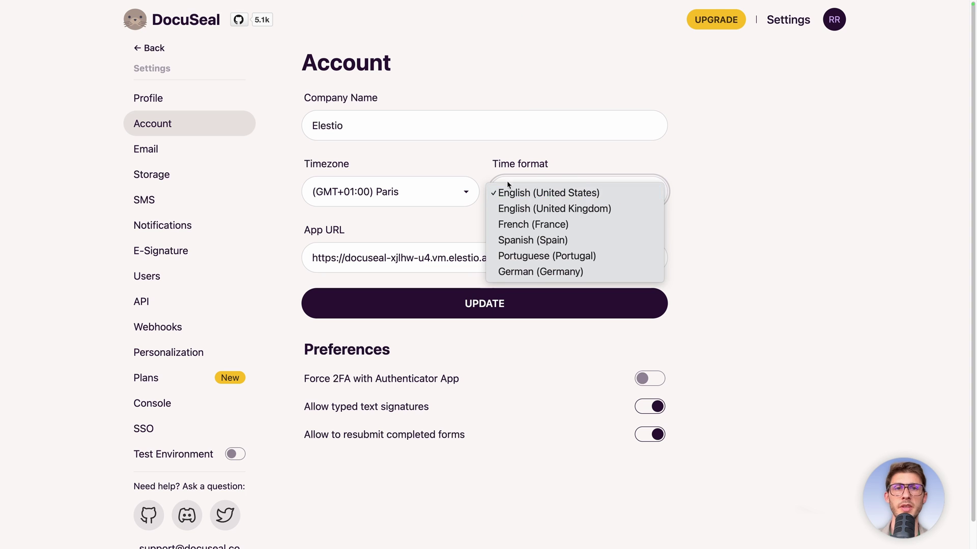
{"action": "left_click", "coordinate": [813, 191]}
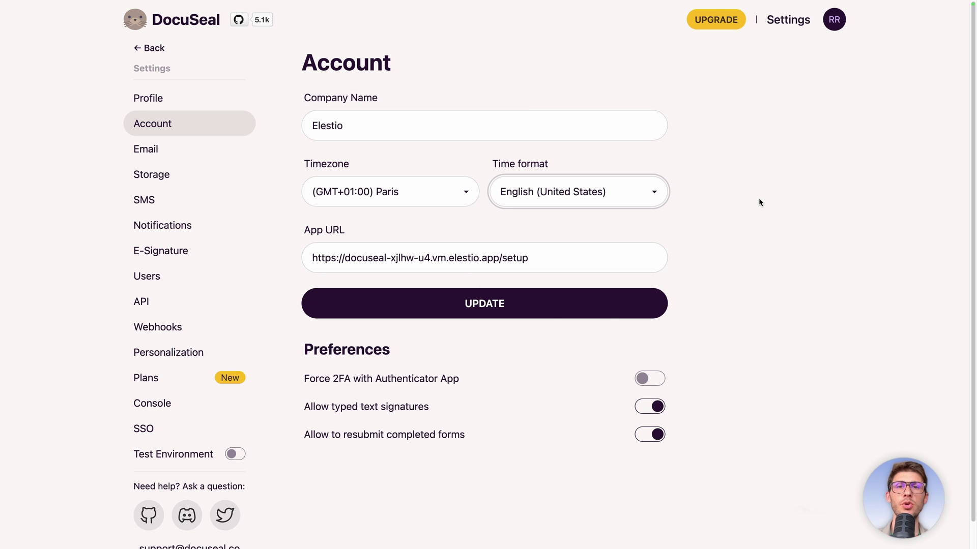
Review the Signature Request Email template body and its {{template.name}} placeholder in Personalization.
{"action": "left_click", "coordinate": [206, 352]}
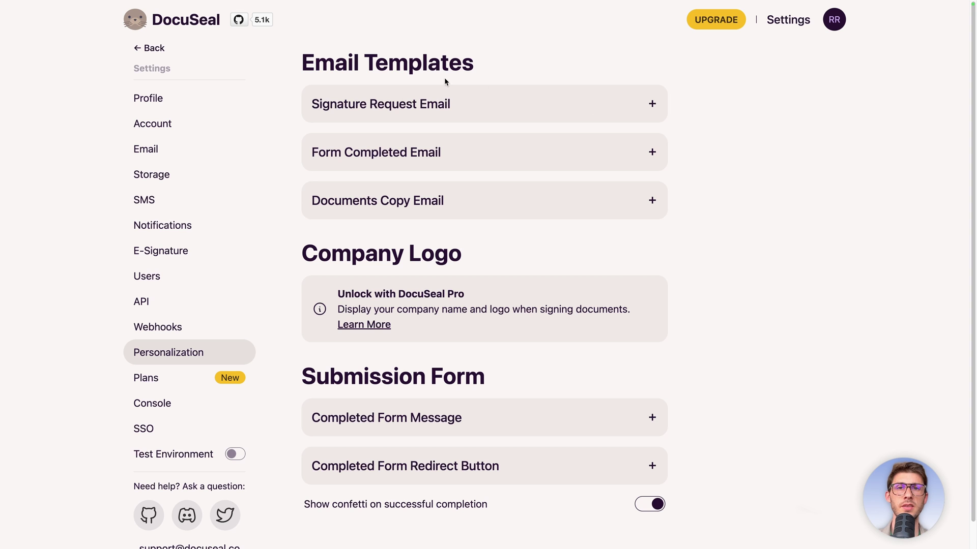
{"action": "left_click", "coordinate": [364, 111]}
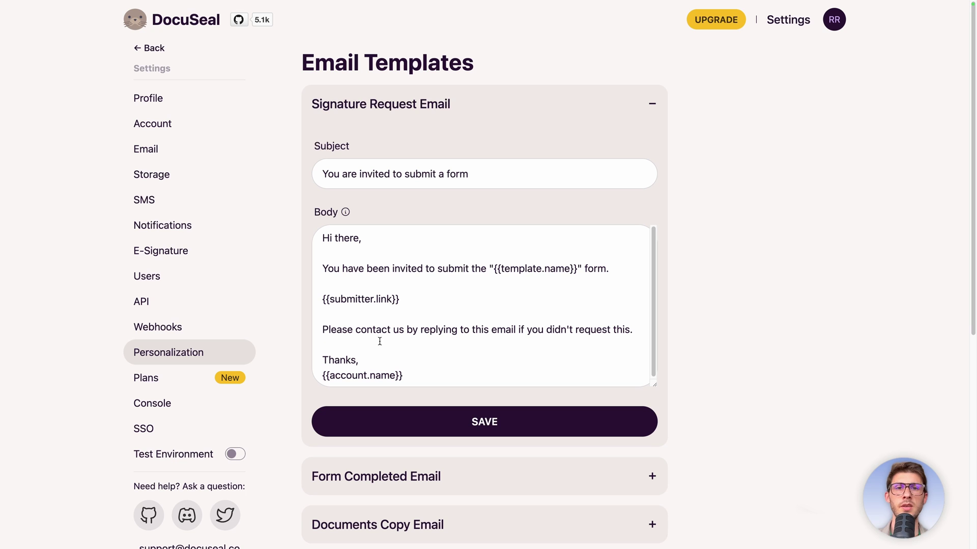
{"action": "left_click_drag", "start_coordinate": [321, 238], "coordinate": [491, 264]}
{"action": "left_click", "coordinate": [490, 267]}
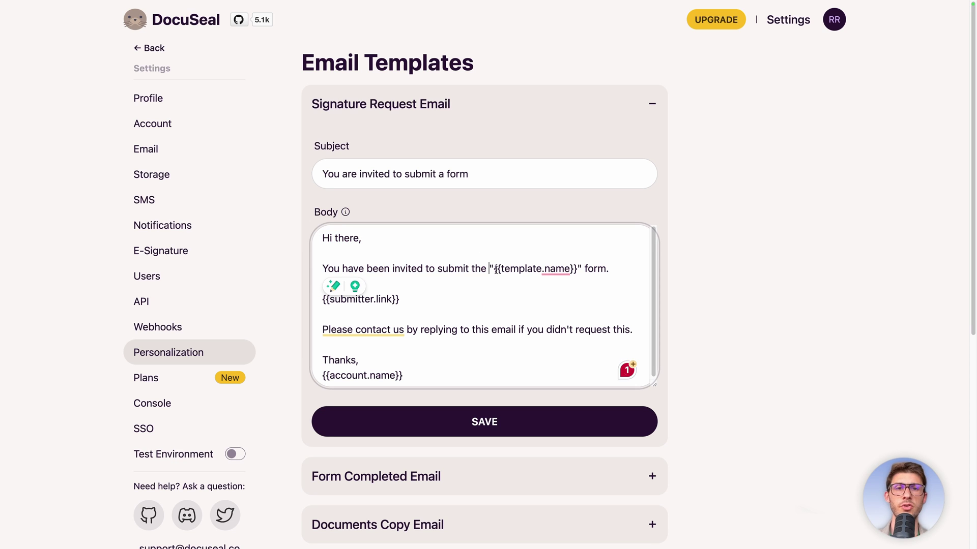
{"action": "left_click", "coordinate": [577, 269], "text": "shift"}
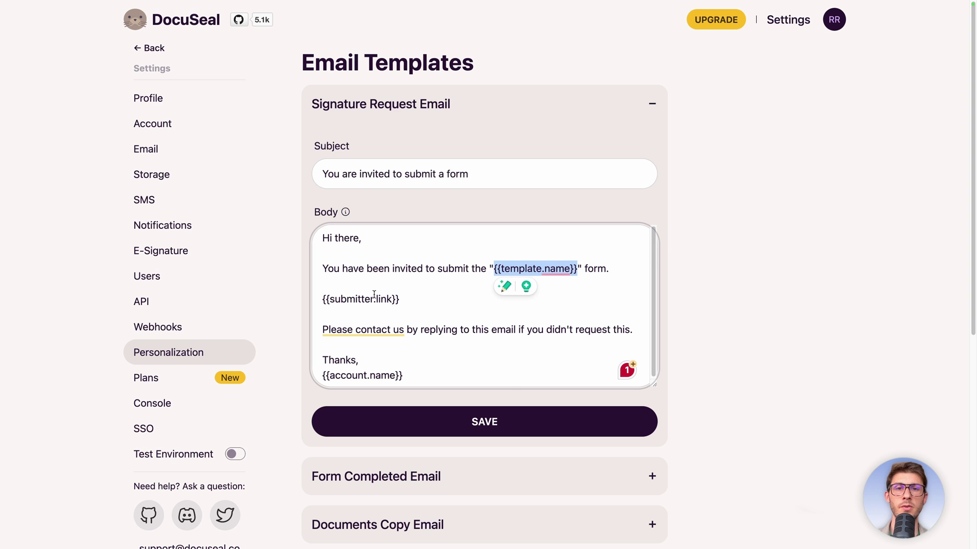
{"action": "left_click", "coordinate": [391, 302]}
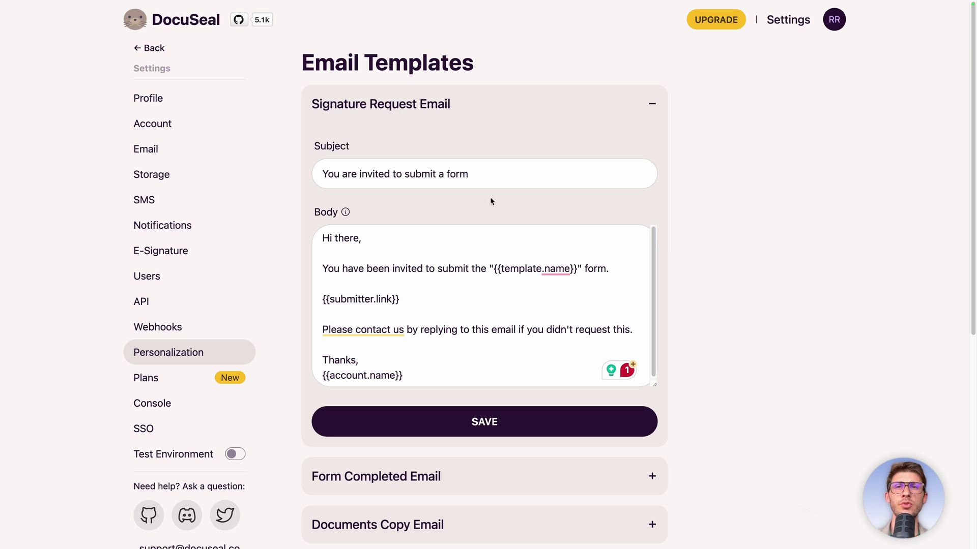
{"action": "left_click", "coordinate": [200, 308]}
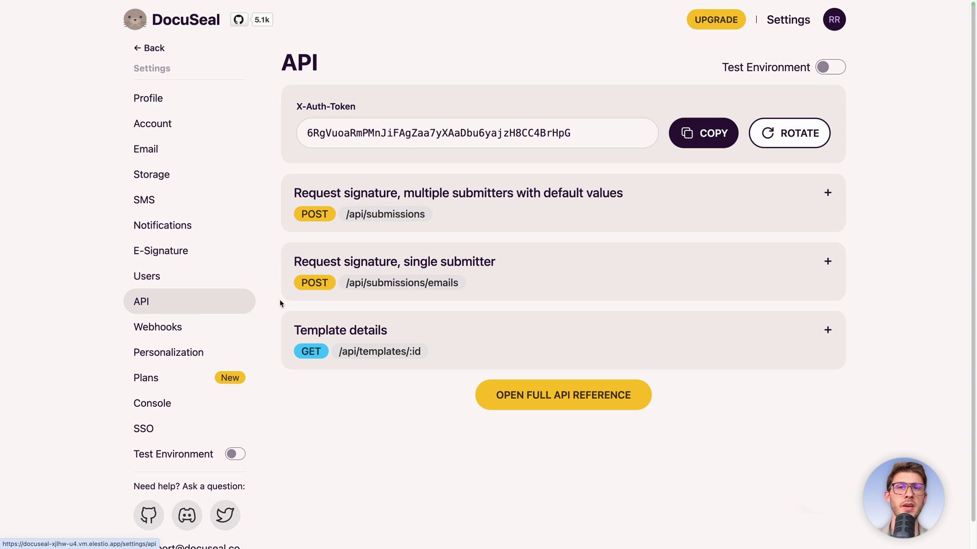
Browse the Webhooks and SMS settings, ending on Email Notifications.
{"action": "left_click", "coordinate": [178, 335]}
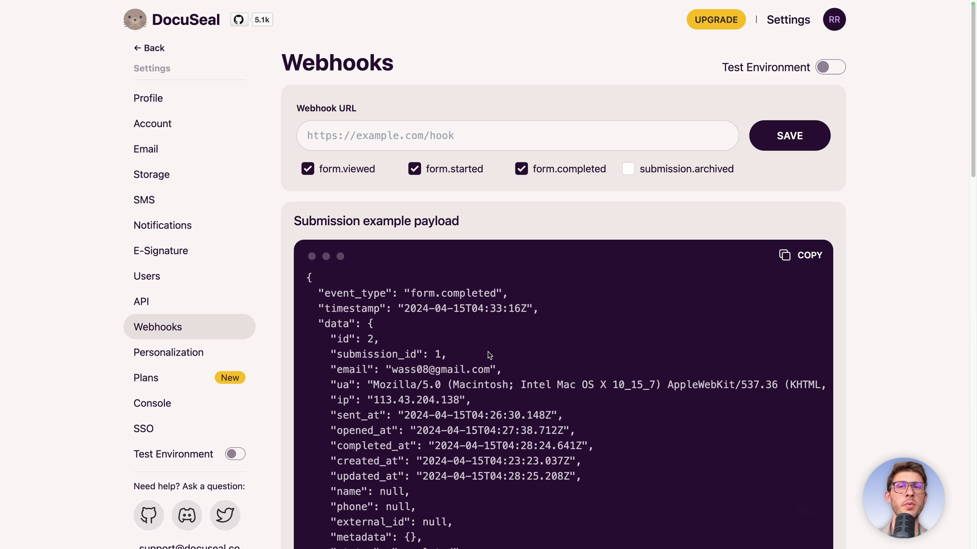
{"action": "left_click", "coordinate": [211, 208]}
{"action": "left_click", "coordinate": [170, 222]}
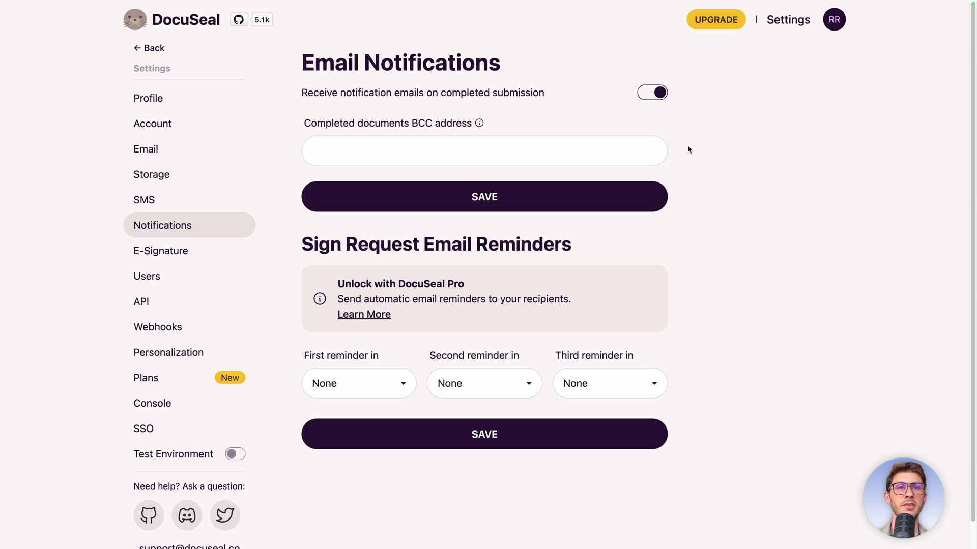
Open Verify PDF, try the upload box, then scroll the HTML fillable form guide.
{"action": "left_click", "coordinate": [836, 28]}
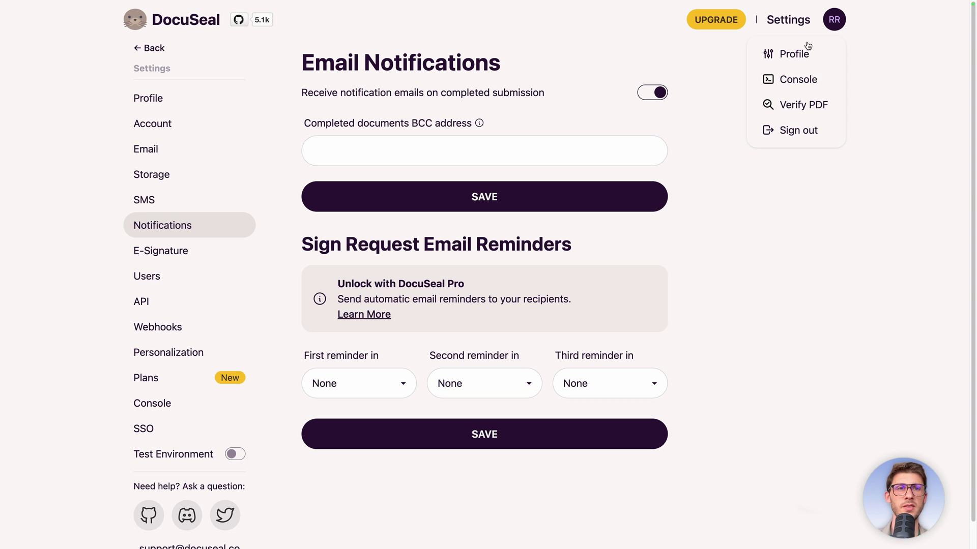
{"action": "left_click", "coordinate": [782, 104]}
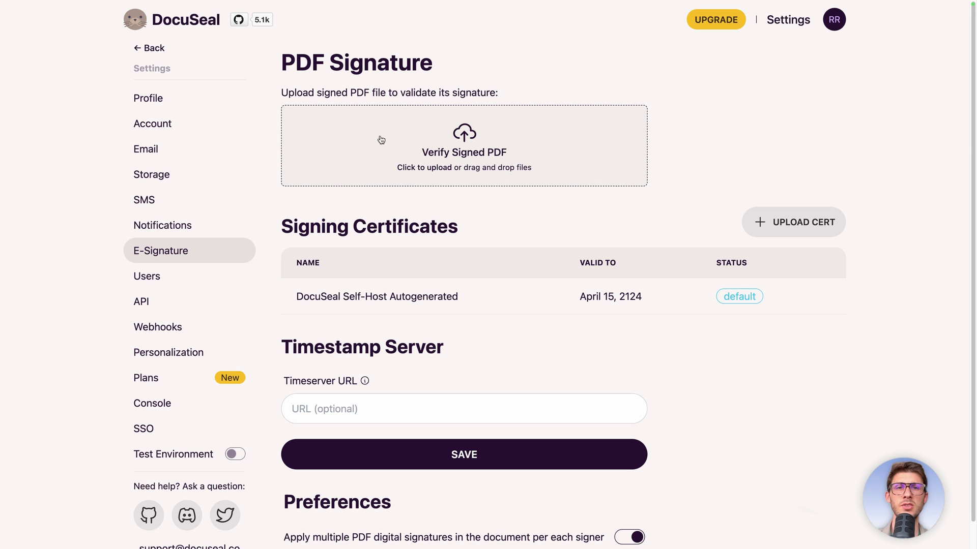
{"action": "left_click", "coordinate": [482, 160]}
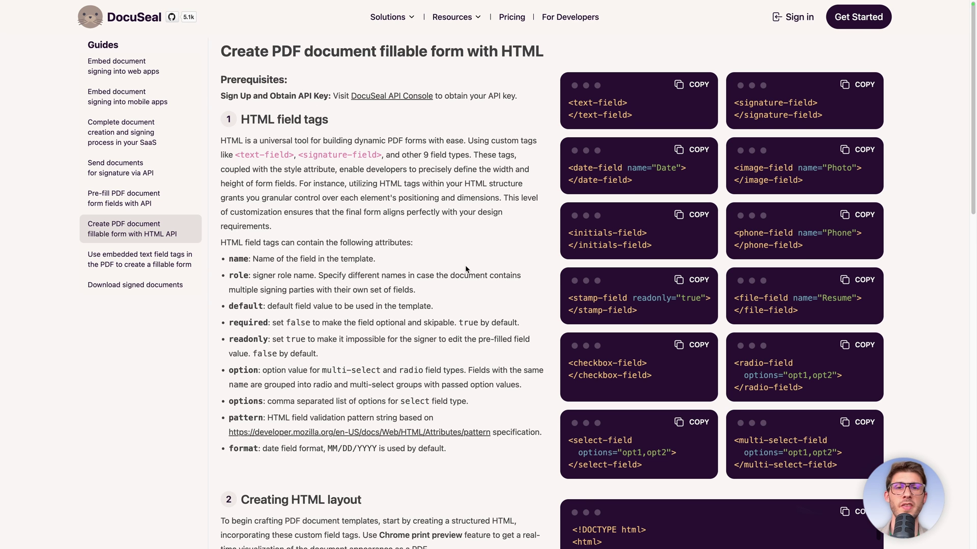
{"action": "scroll", "coordinate": [465, 269], "scroll_direction": "down", "scroll_amount": 6}
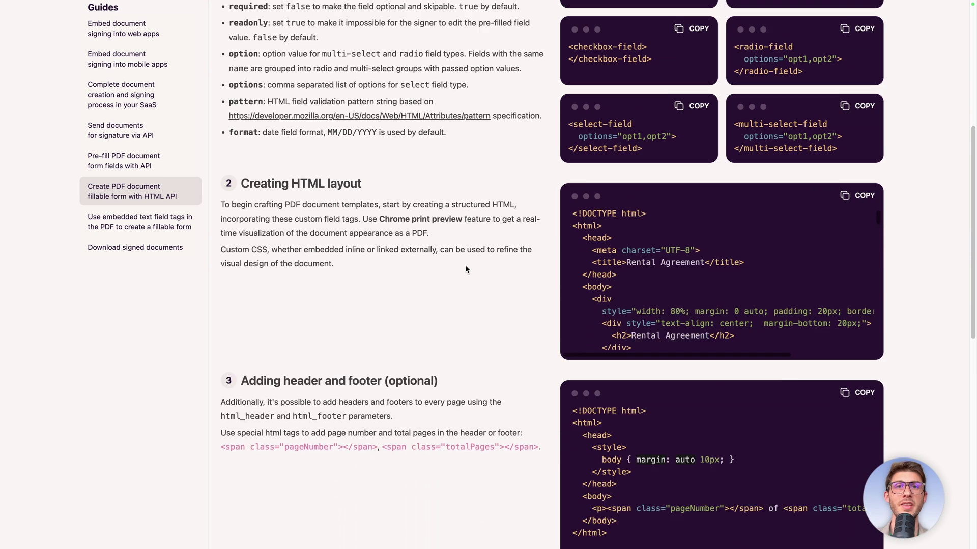